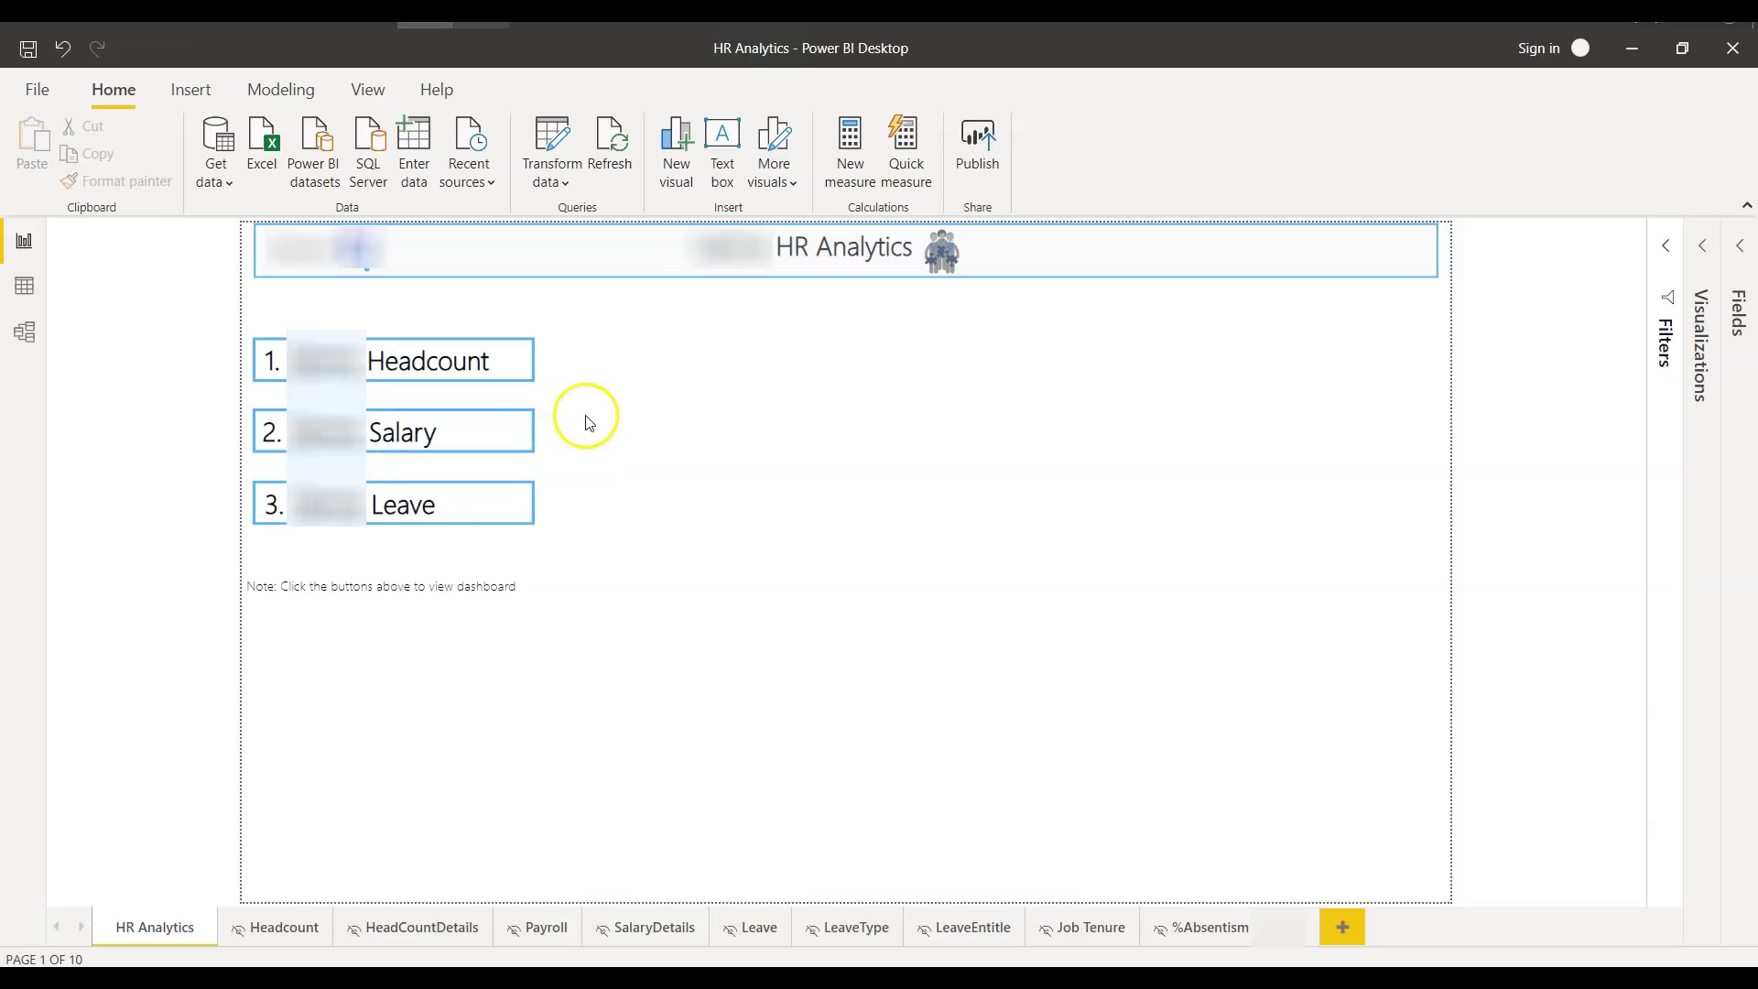
Step: Open the Headcount dashboard from the HR Analytics landing page
ctrl+click(504, 369)
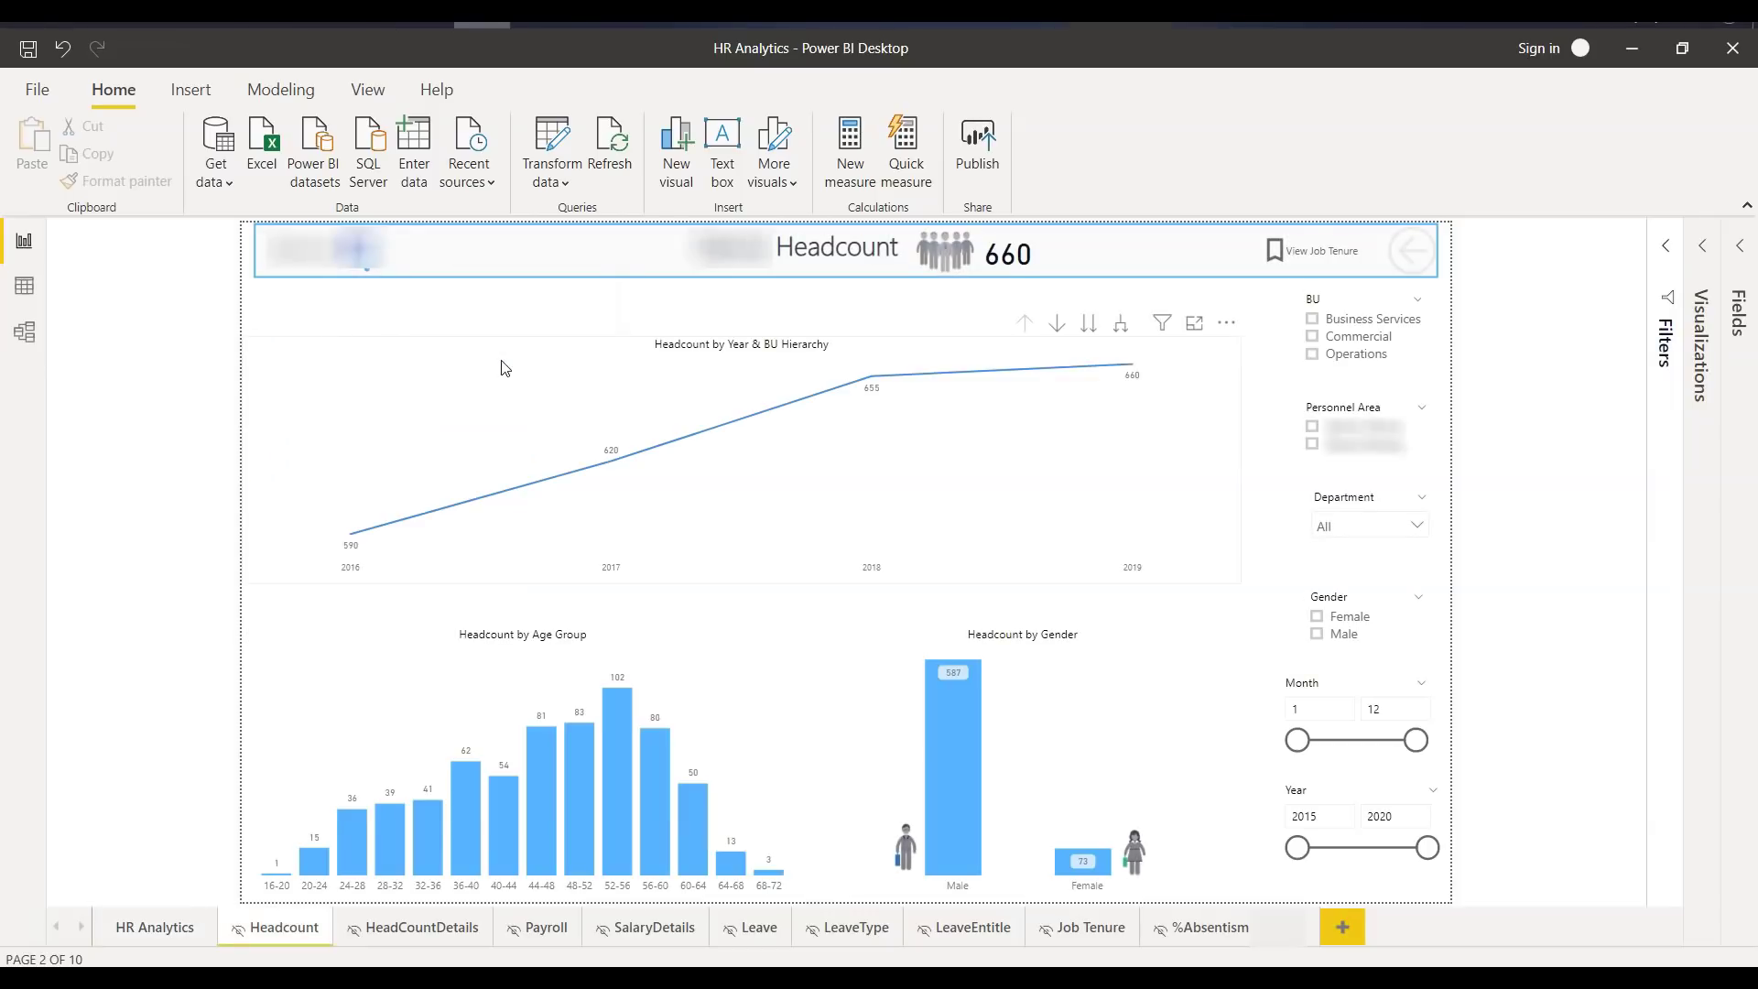
click(109, 811)
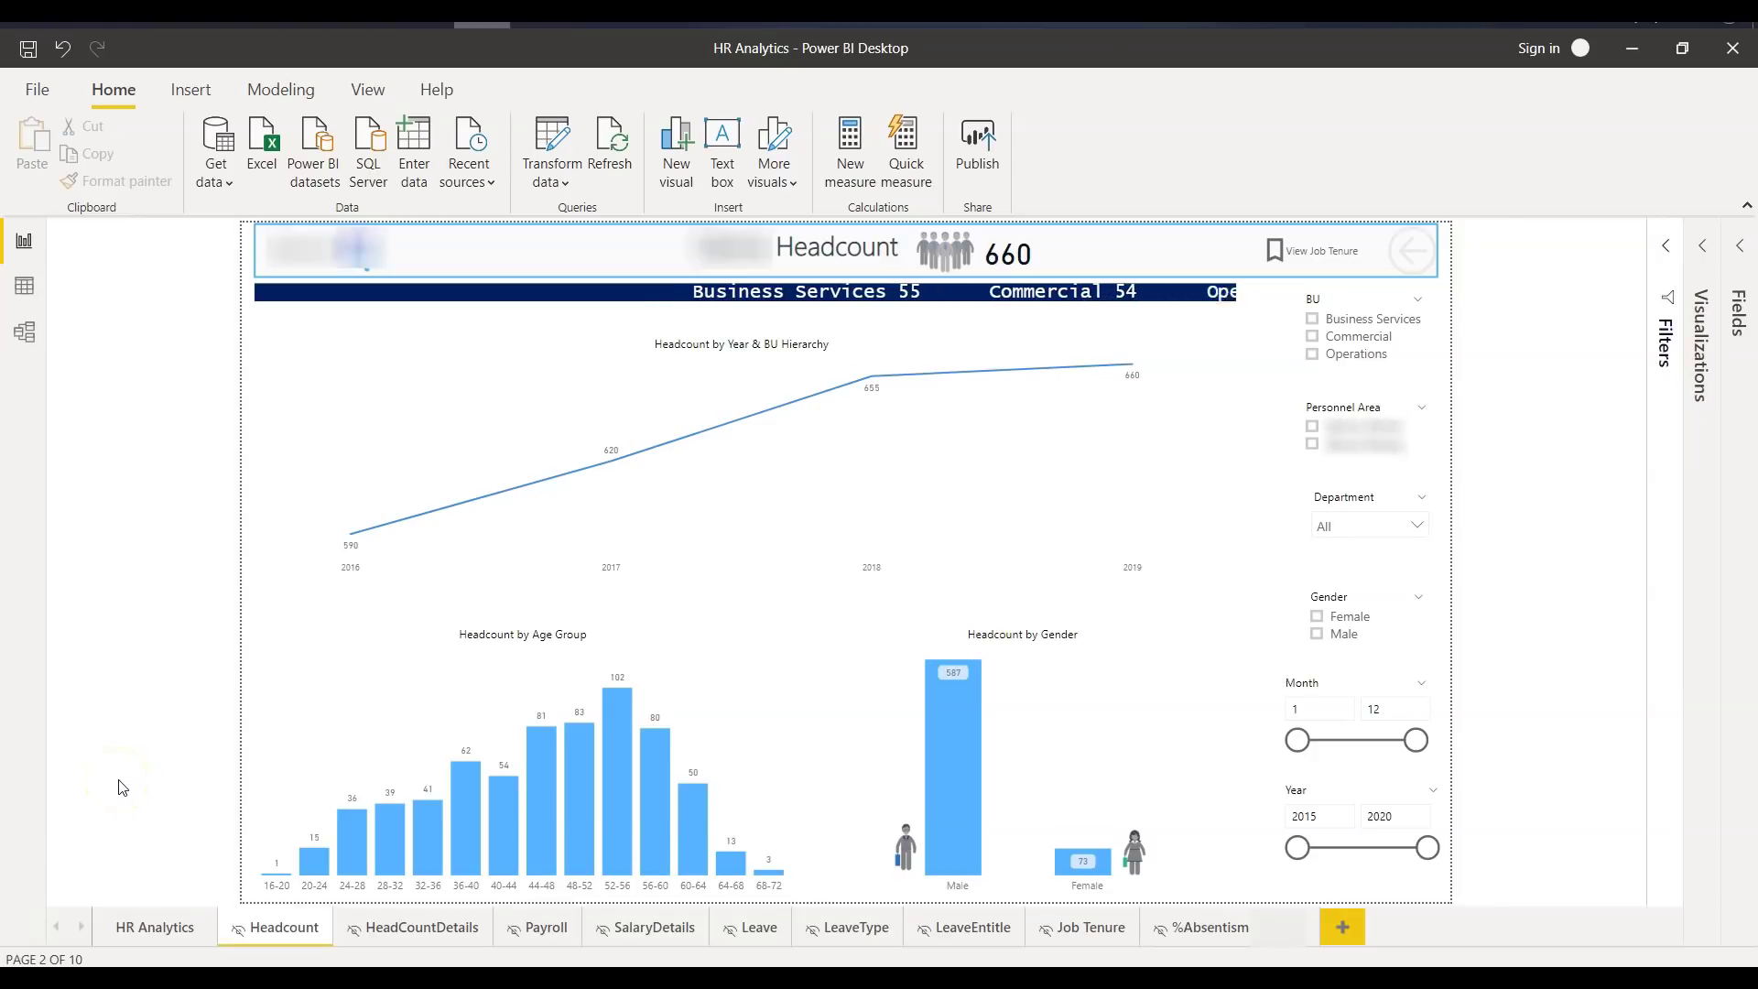
click(510, 945)
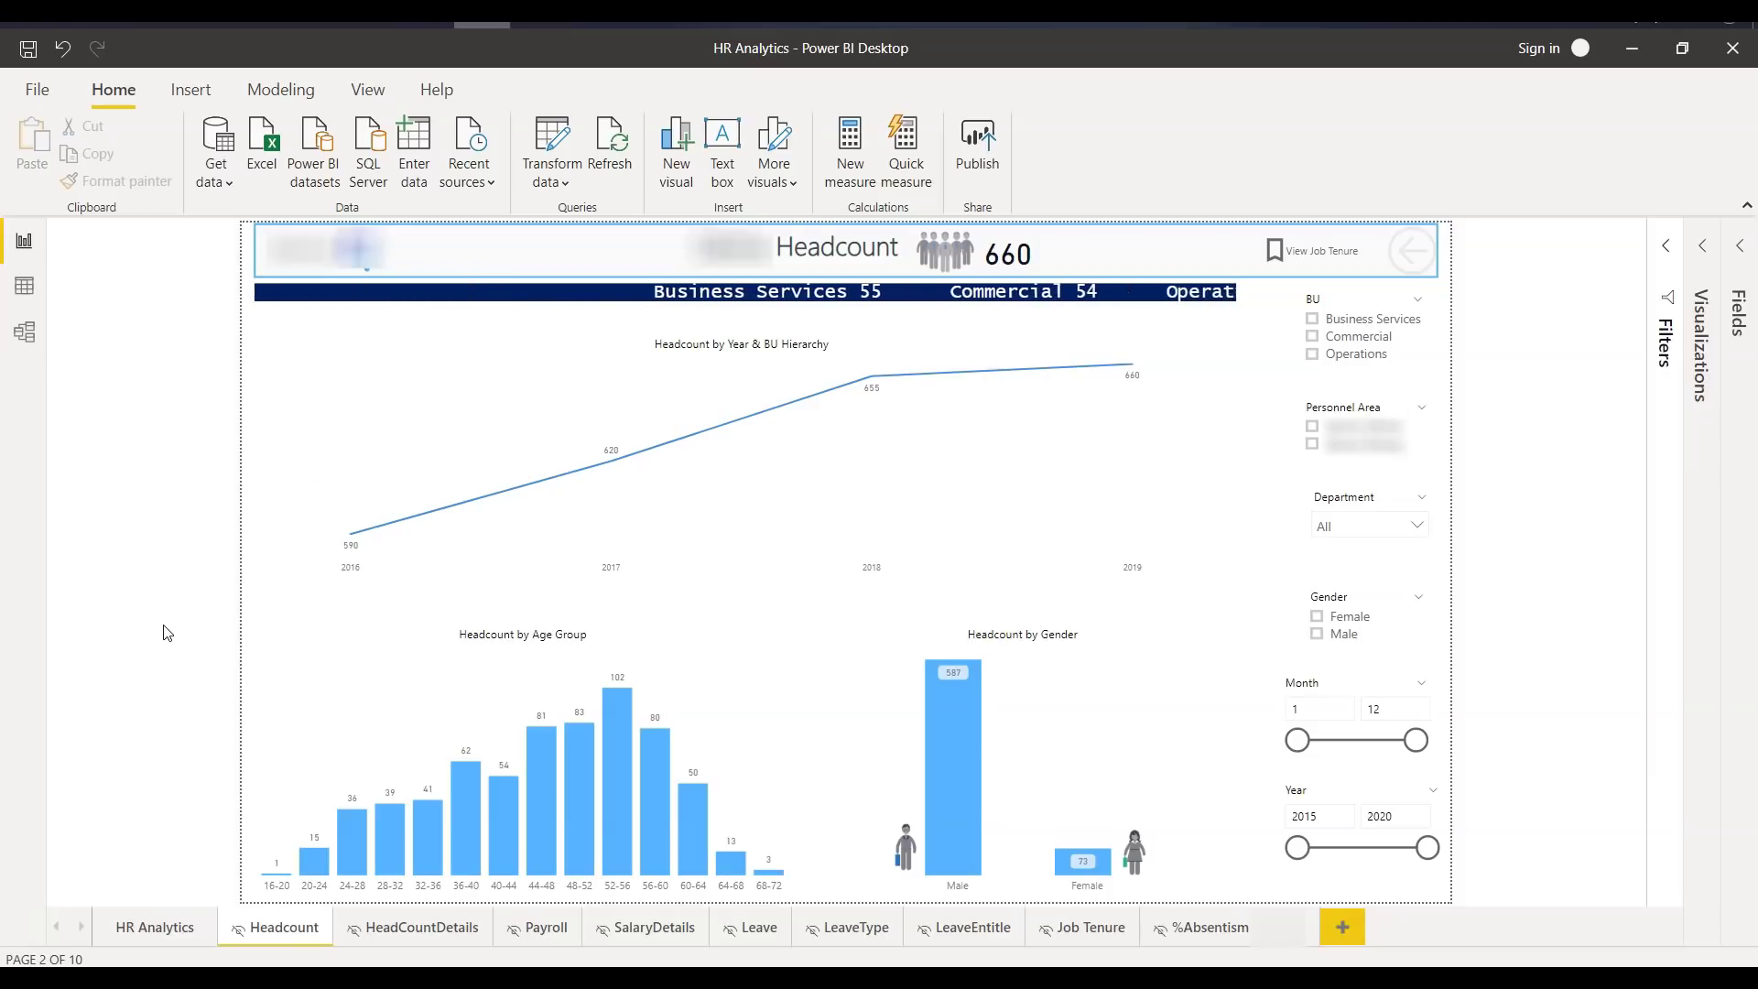
Step: Turn on drill-down for the Headcount by Year & BU Hierarchy chart and drill into 2018
click(1179, 543)
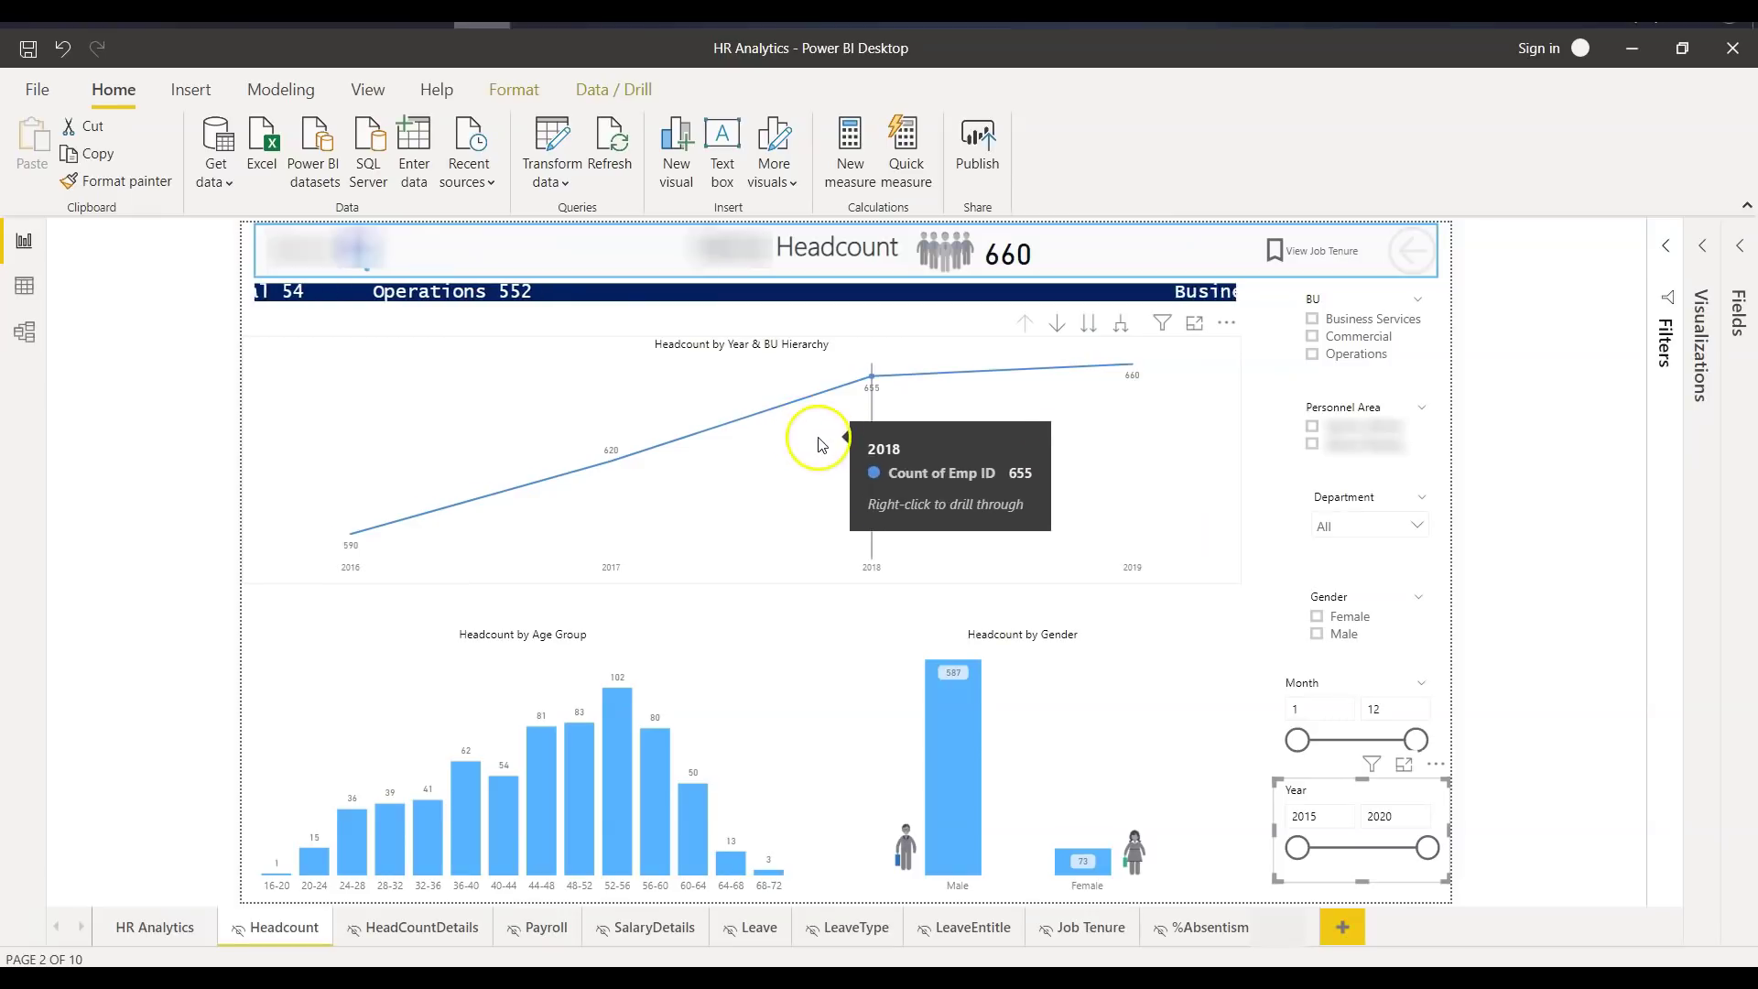
click(771, 534)
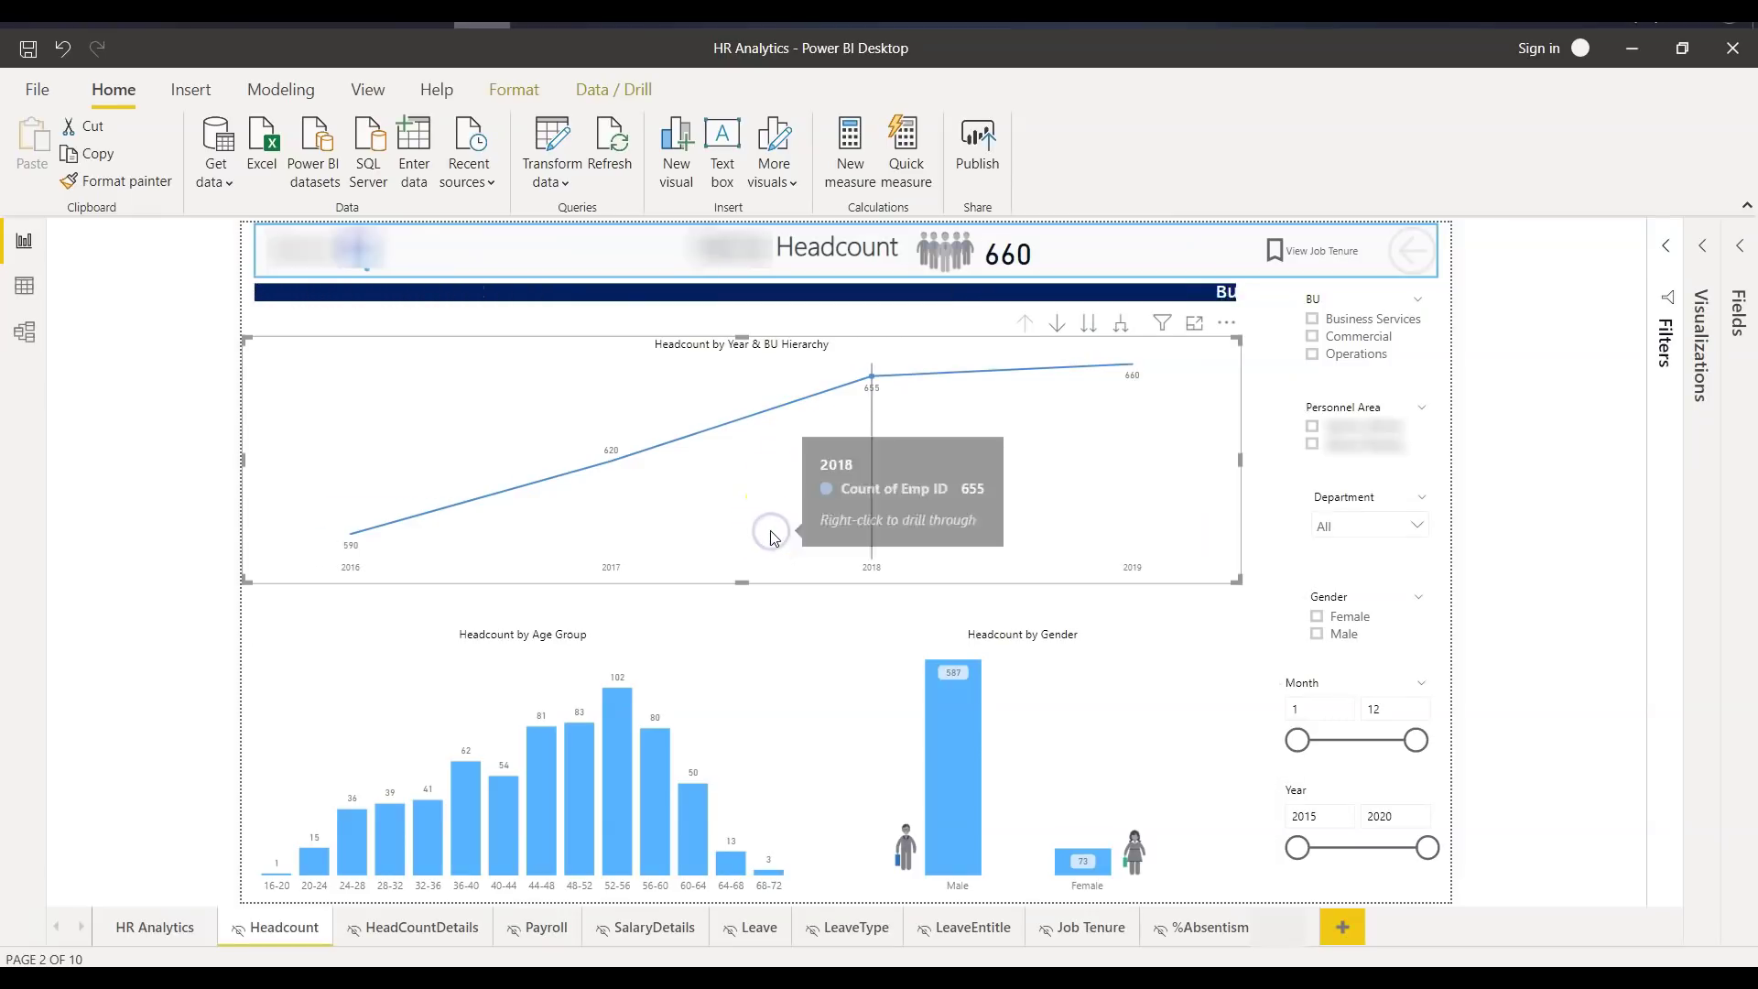
click(1058, 326)
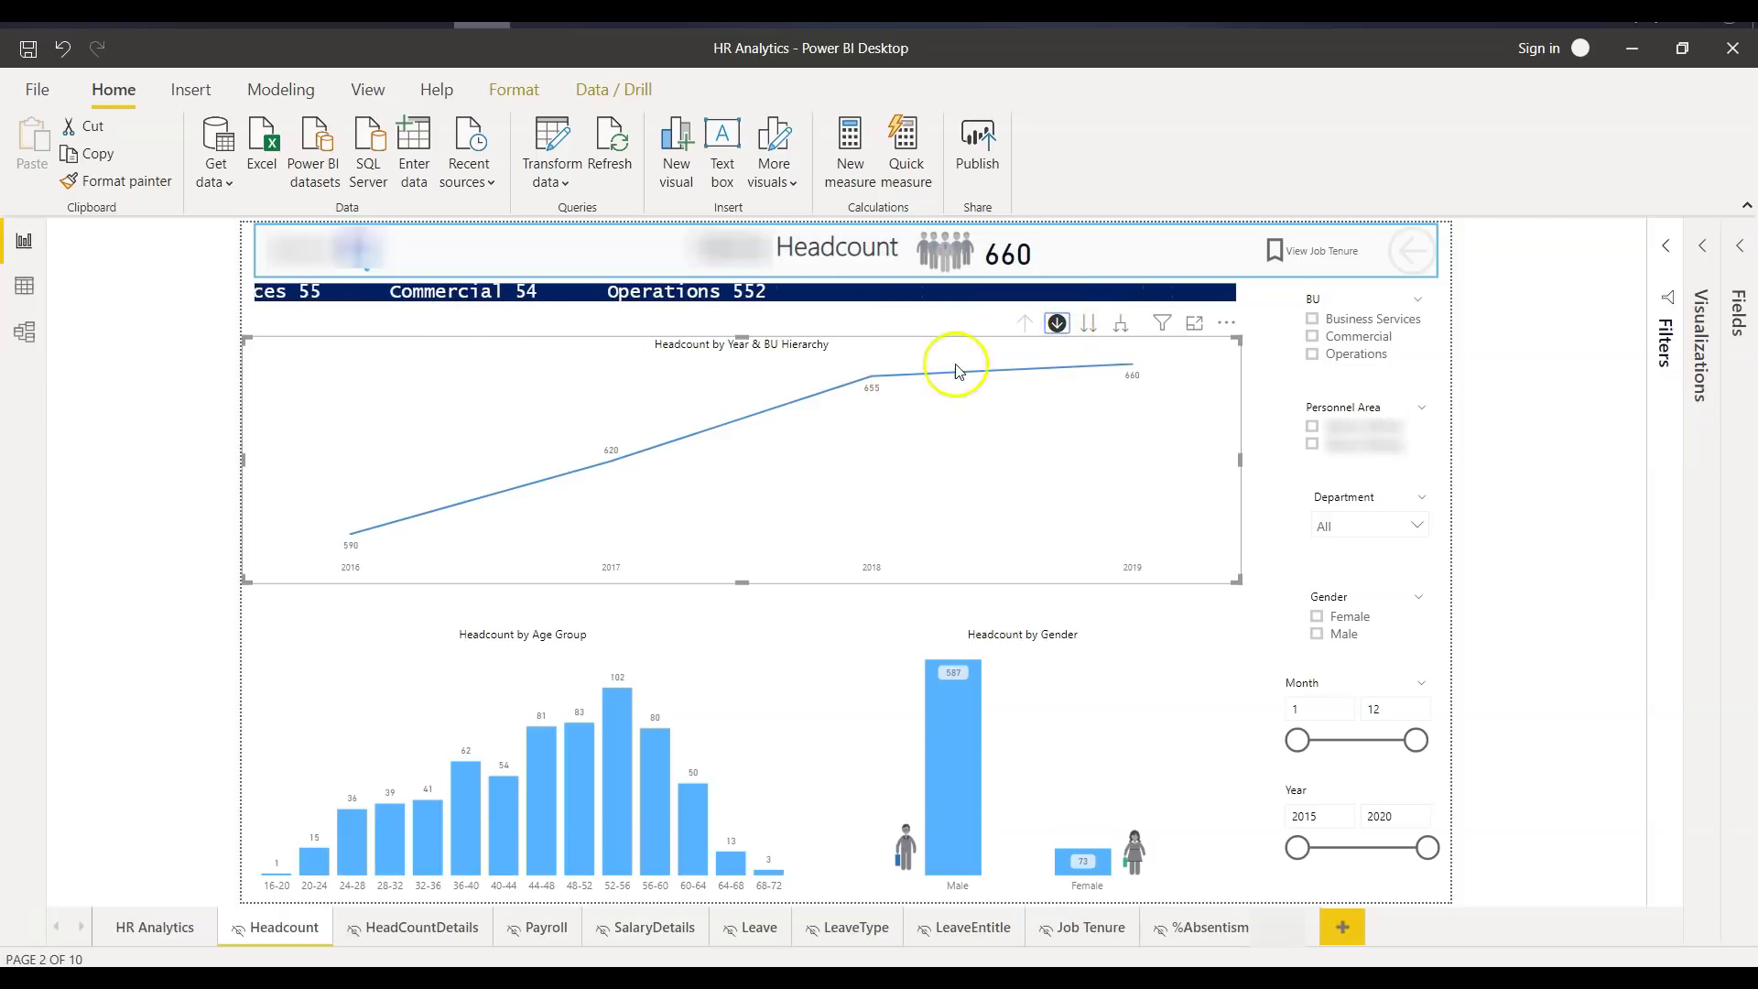
click(873, 380)
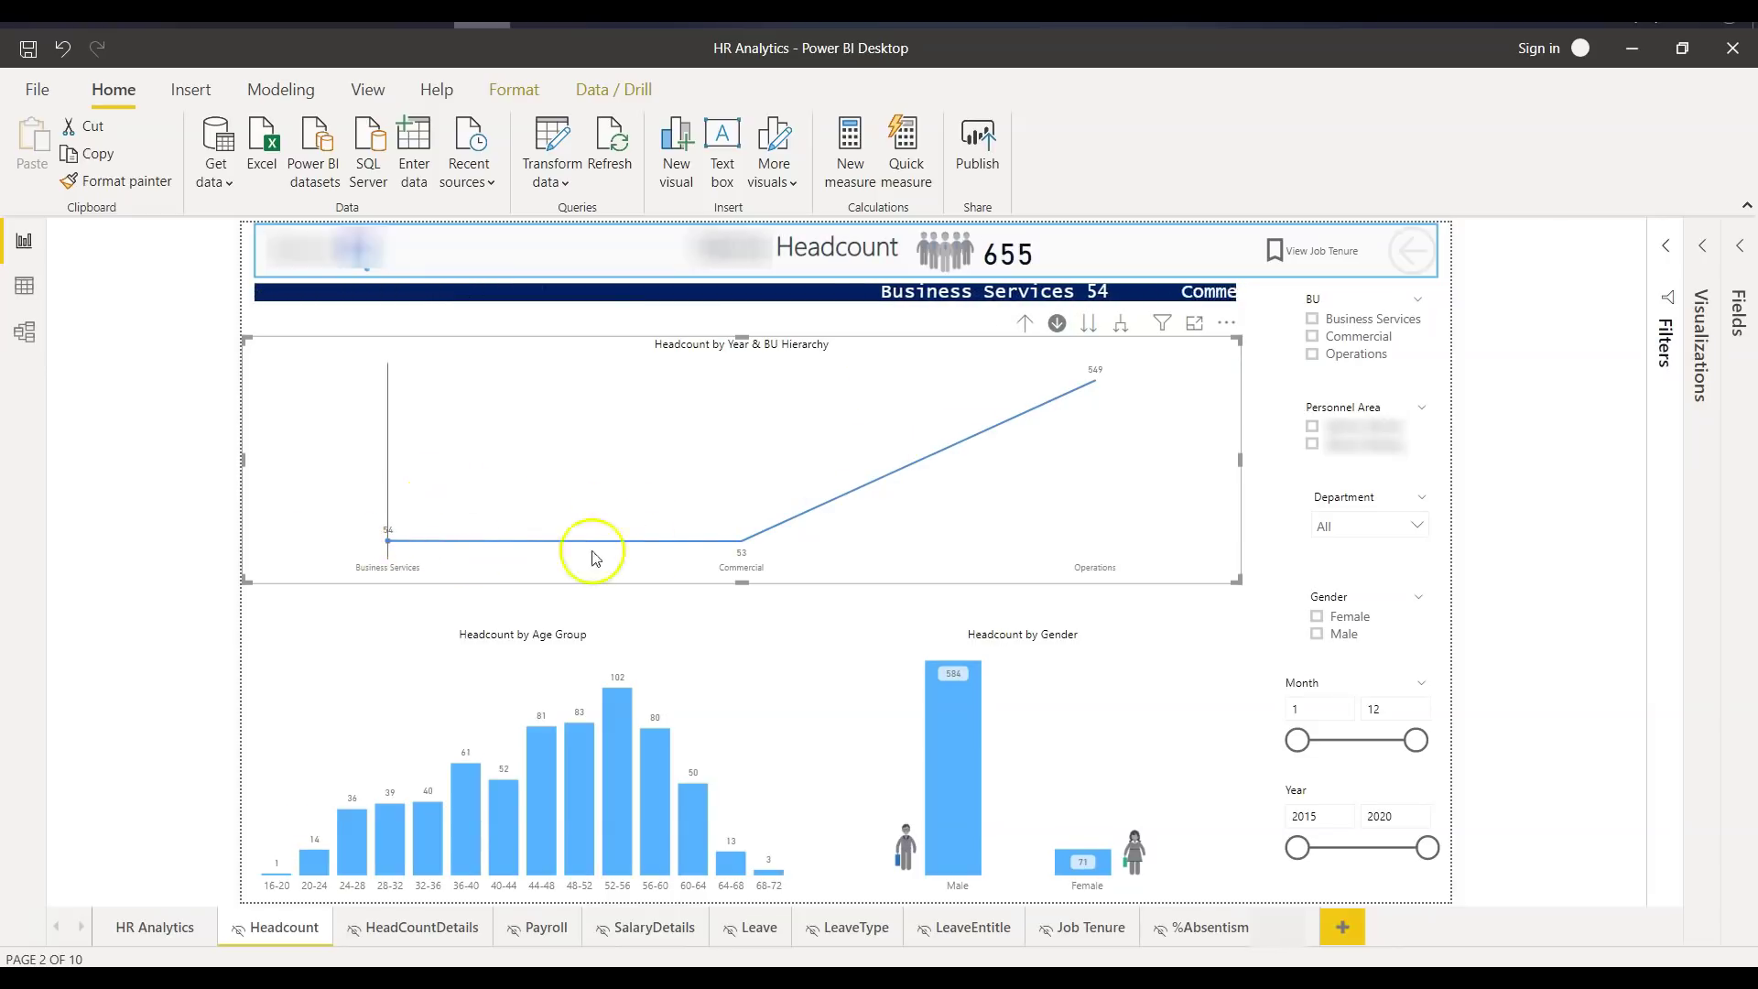
Step: Drill into the Operations business unit in the headcount line chart
mouse_move(870, 556)
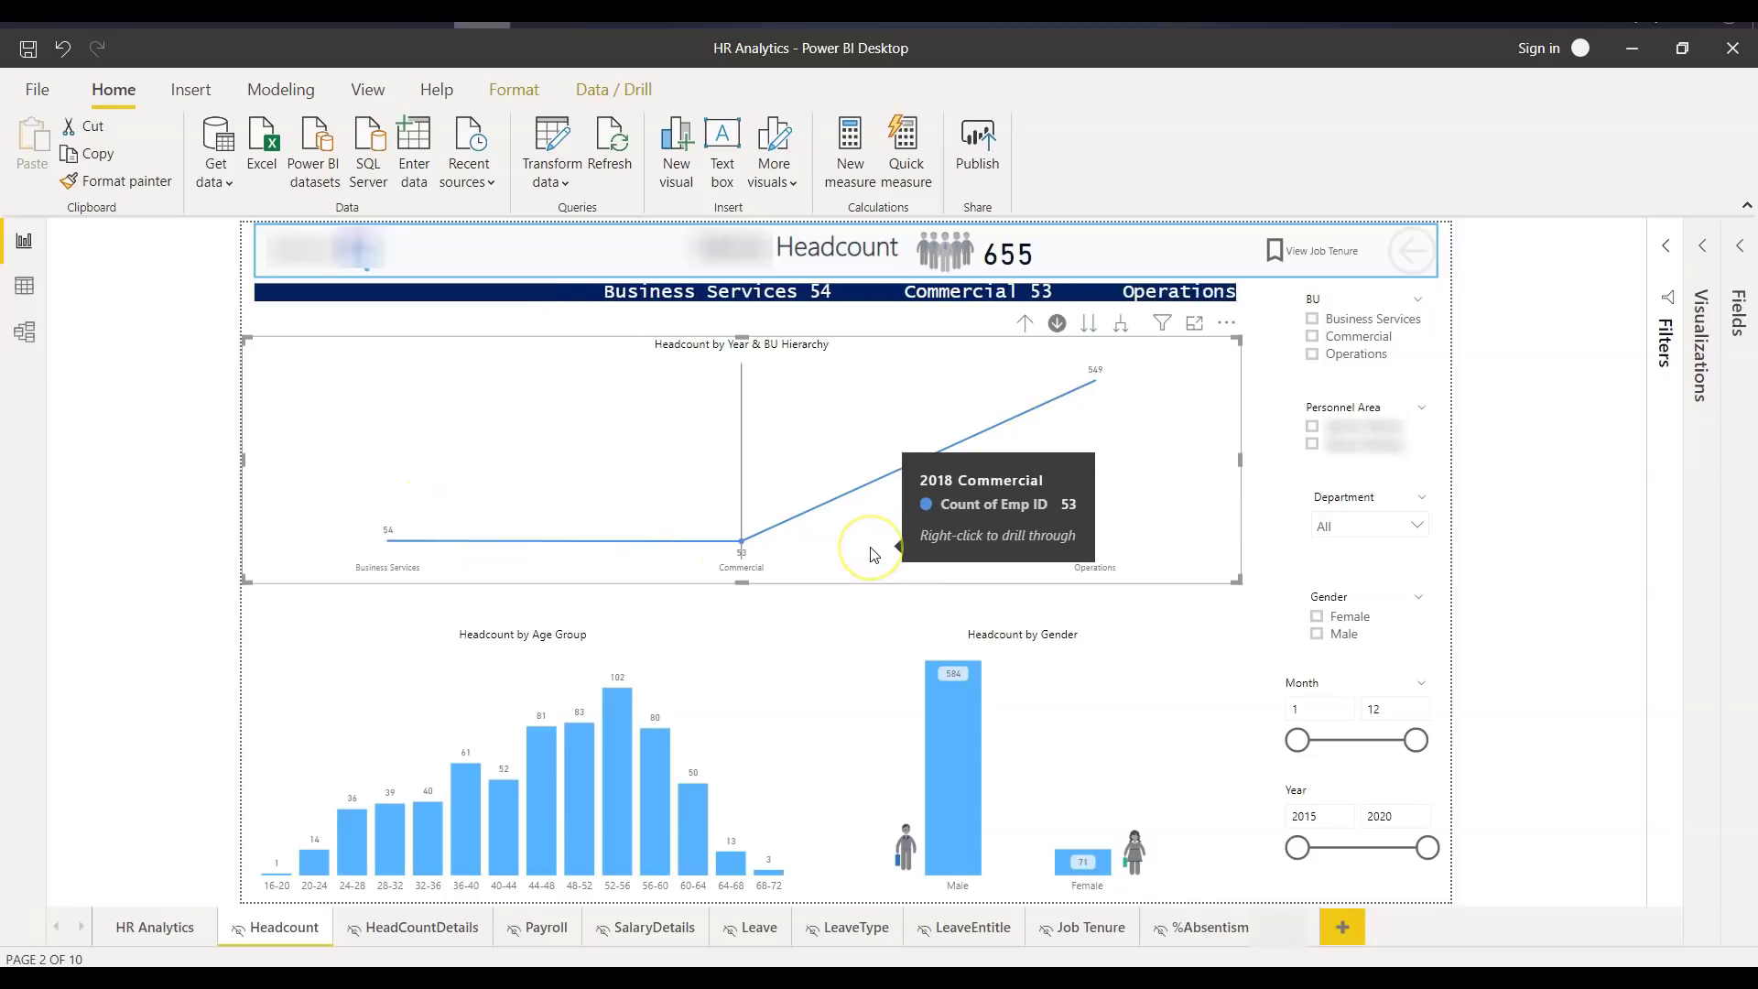
click(946, 518)
click(1053, 433)
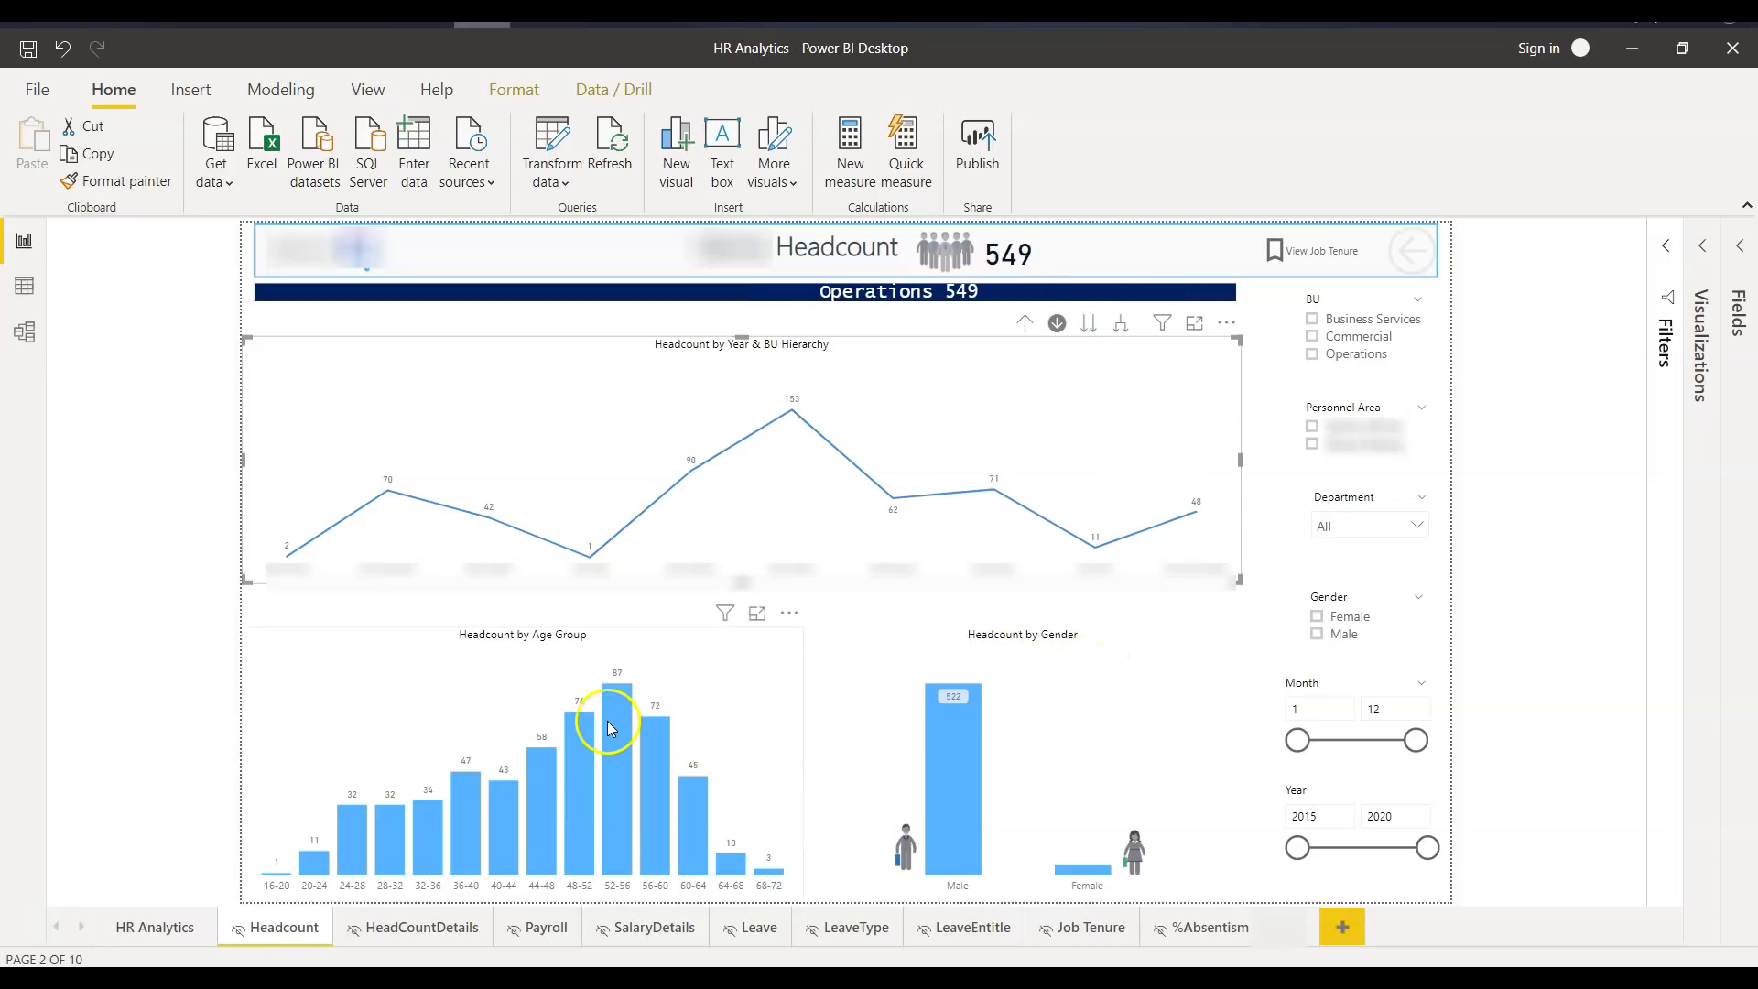
mouse_move(608, 723)
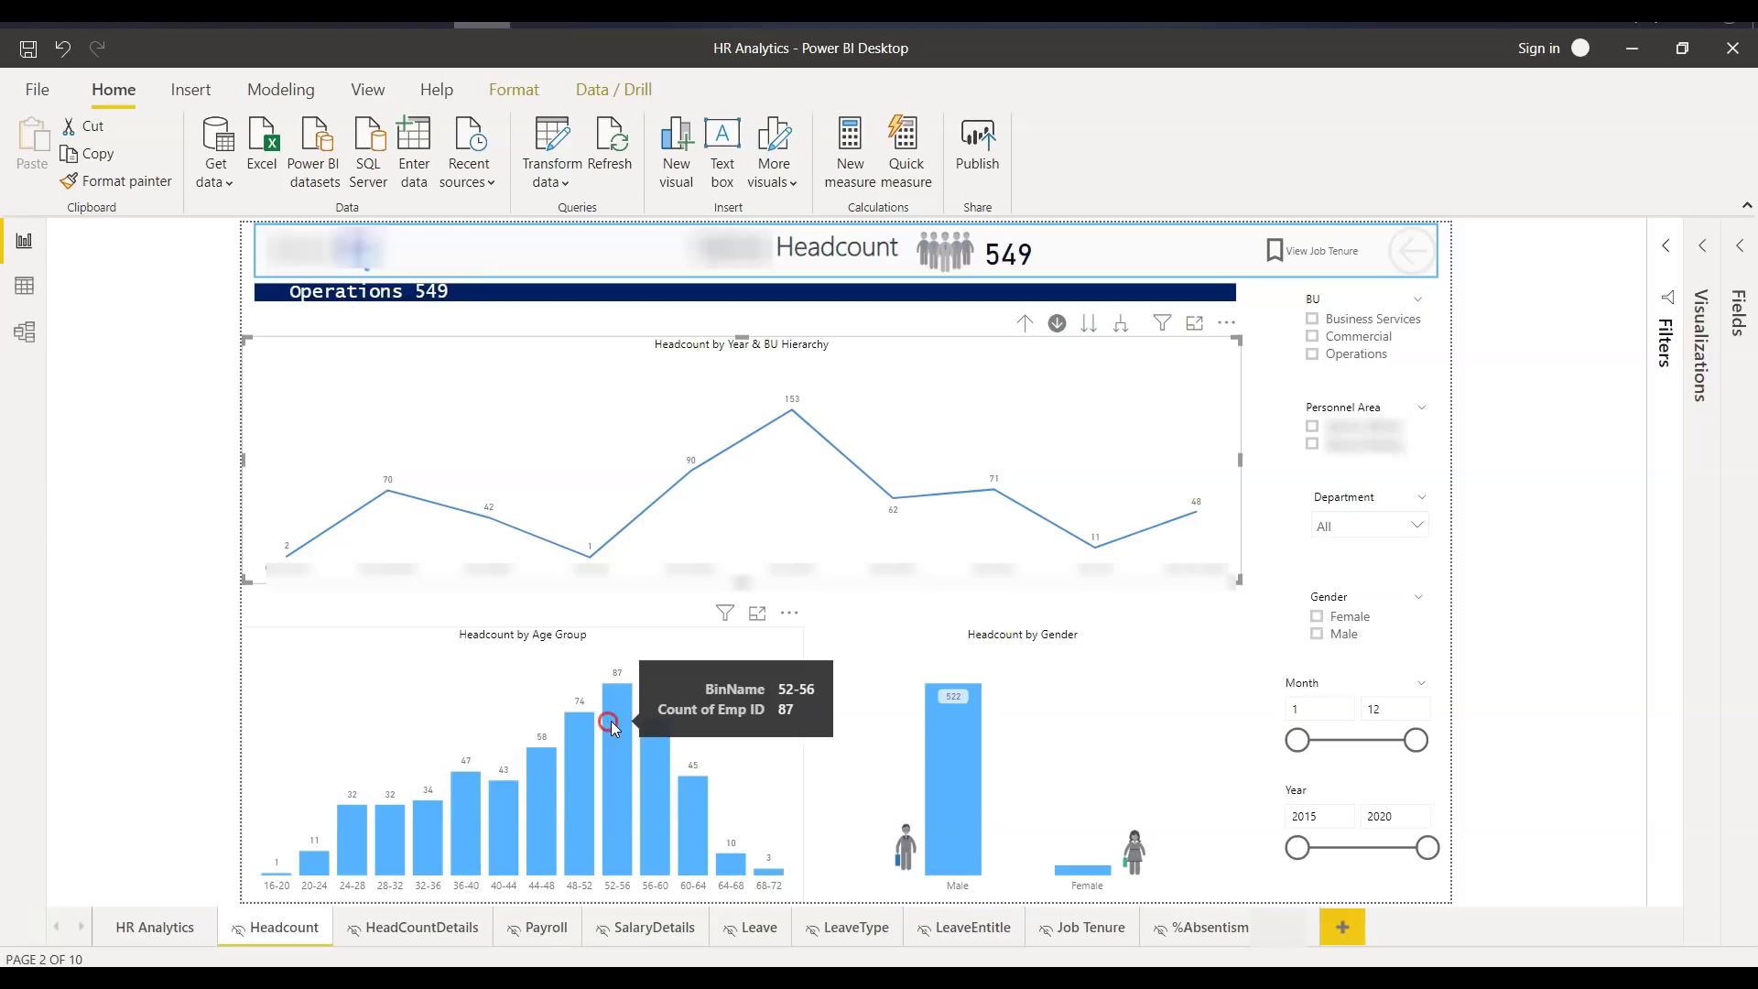
right_click(608, 721)
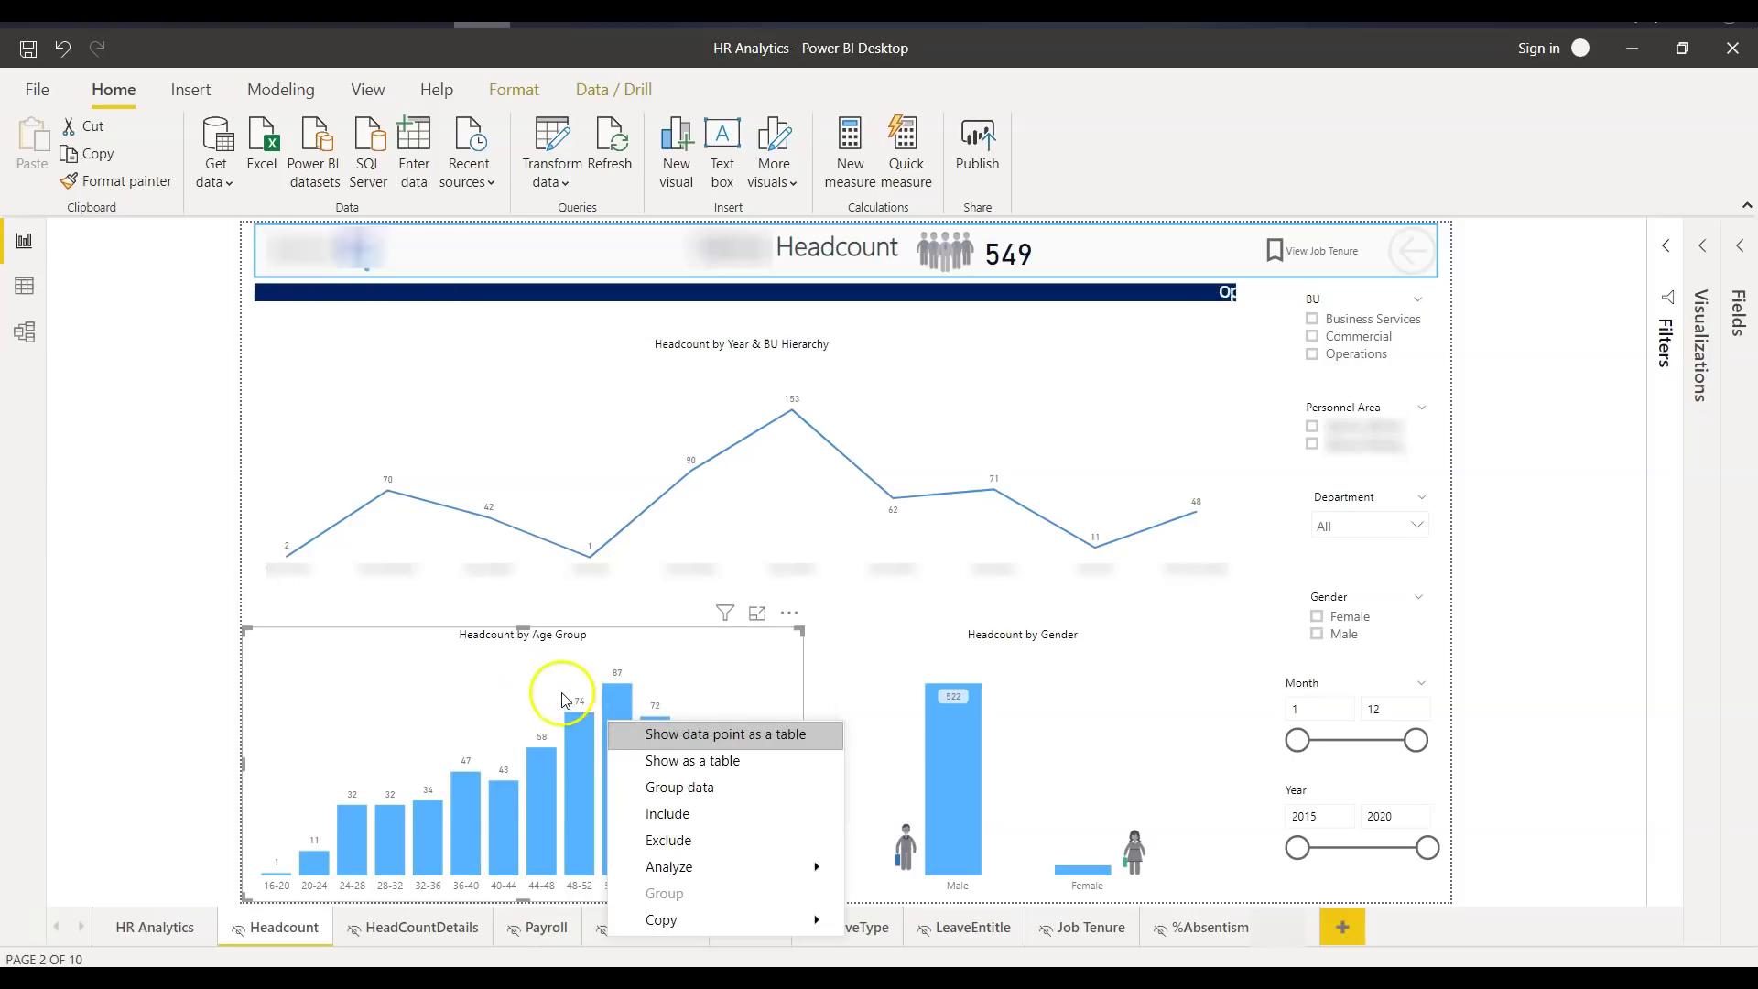
click(510, 680)
Step: Drill through from the Male bar in the Headcount by Gender chart to the HeadCountDetails page
click(963, 757)
right_click(963, 757)
click(1091, 666)
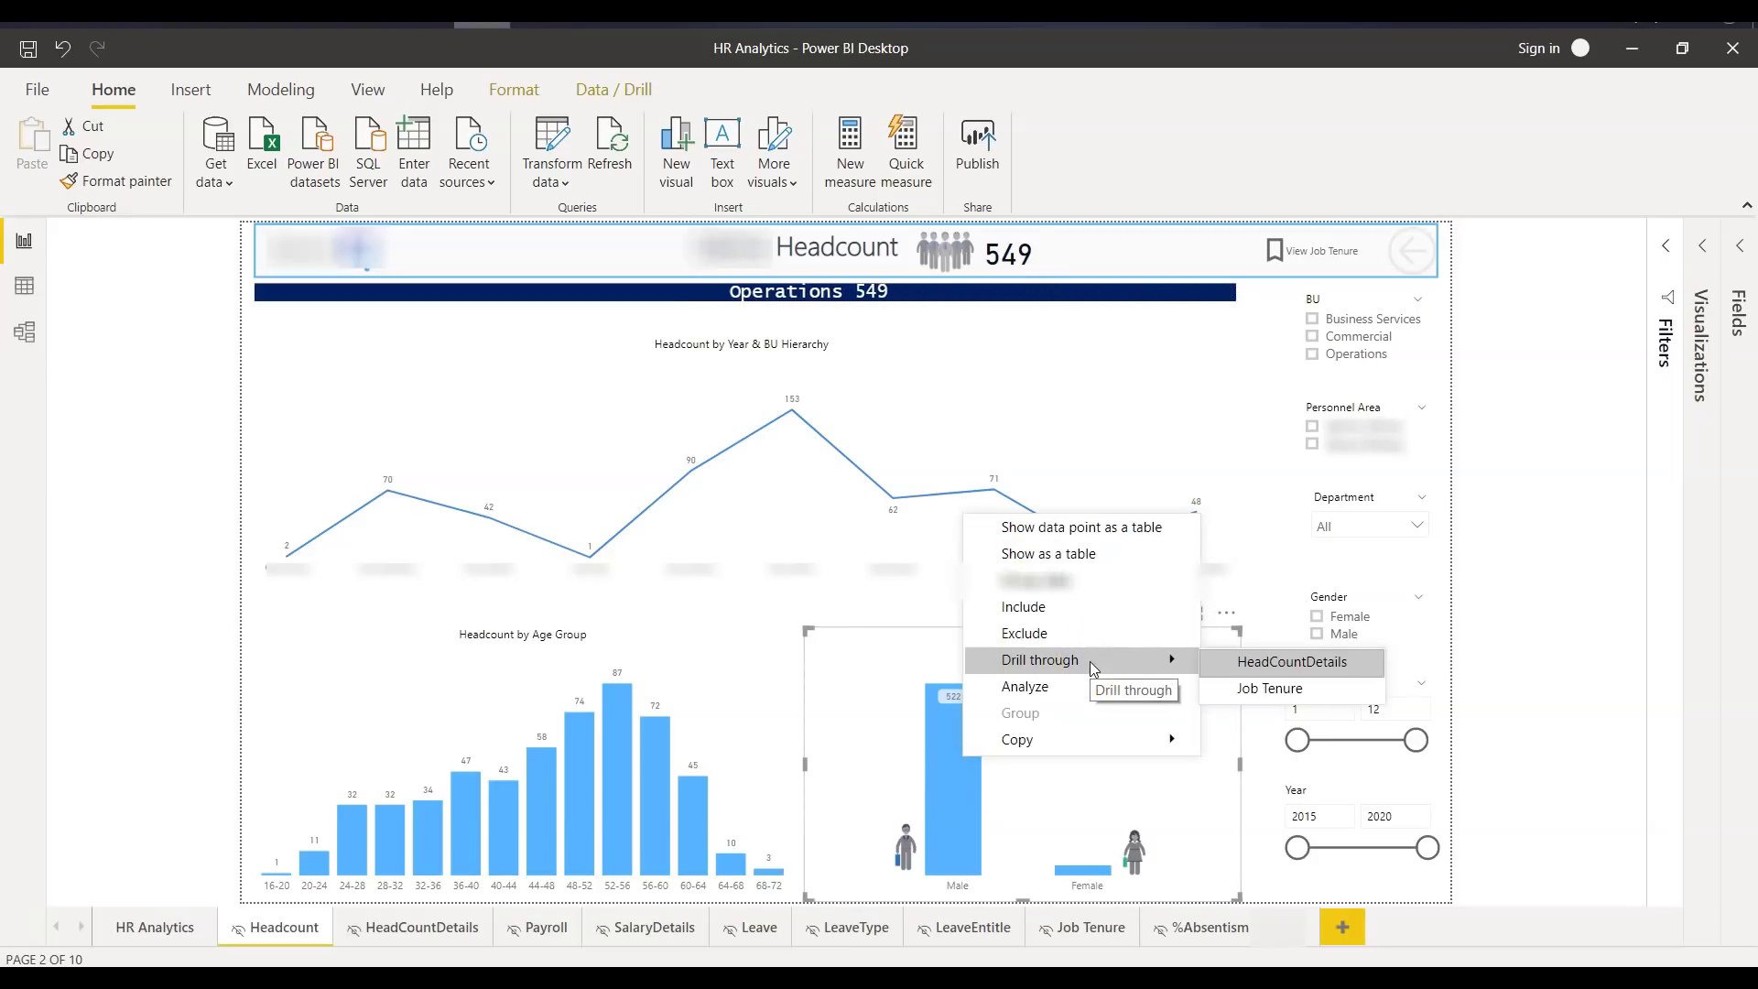
click(1236, 668)
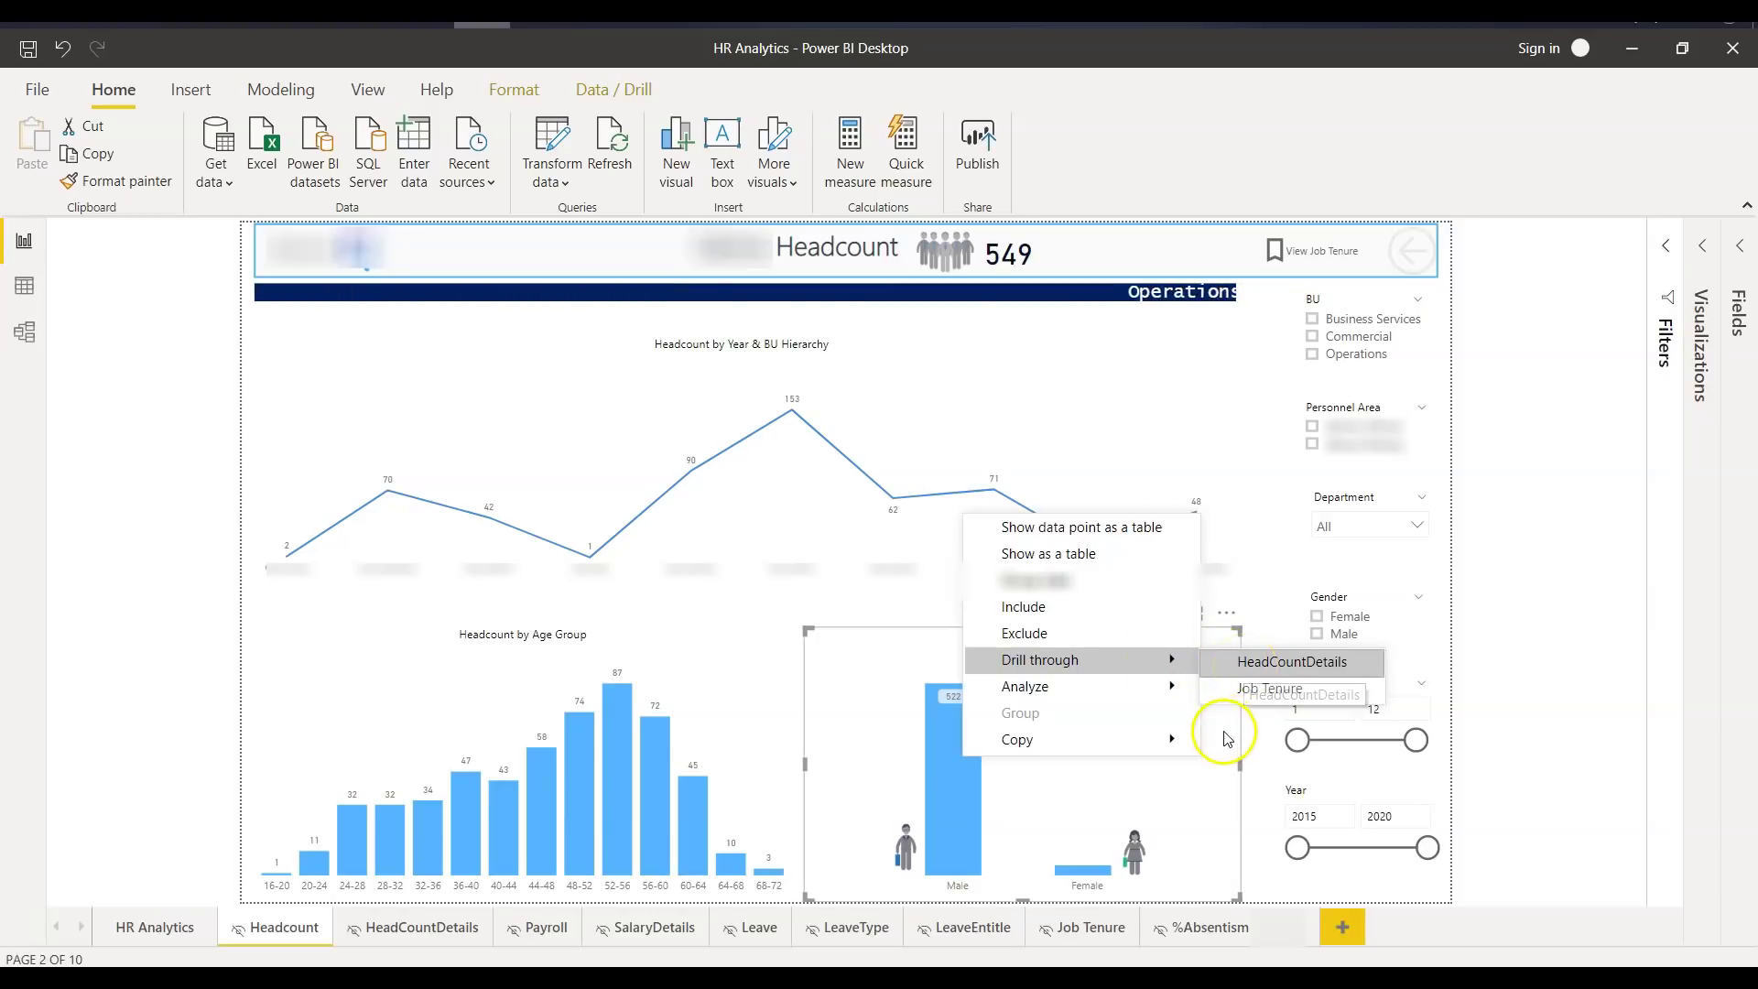
click(1234, 695)
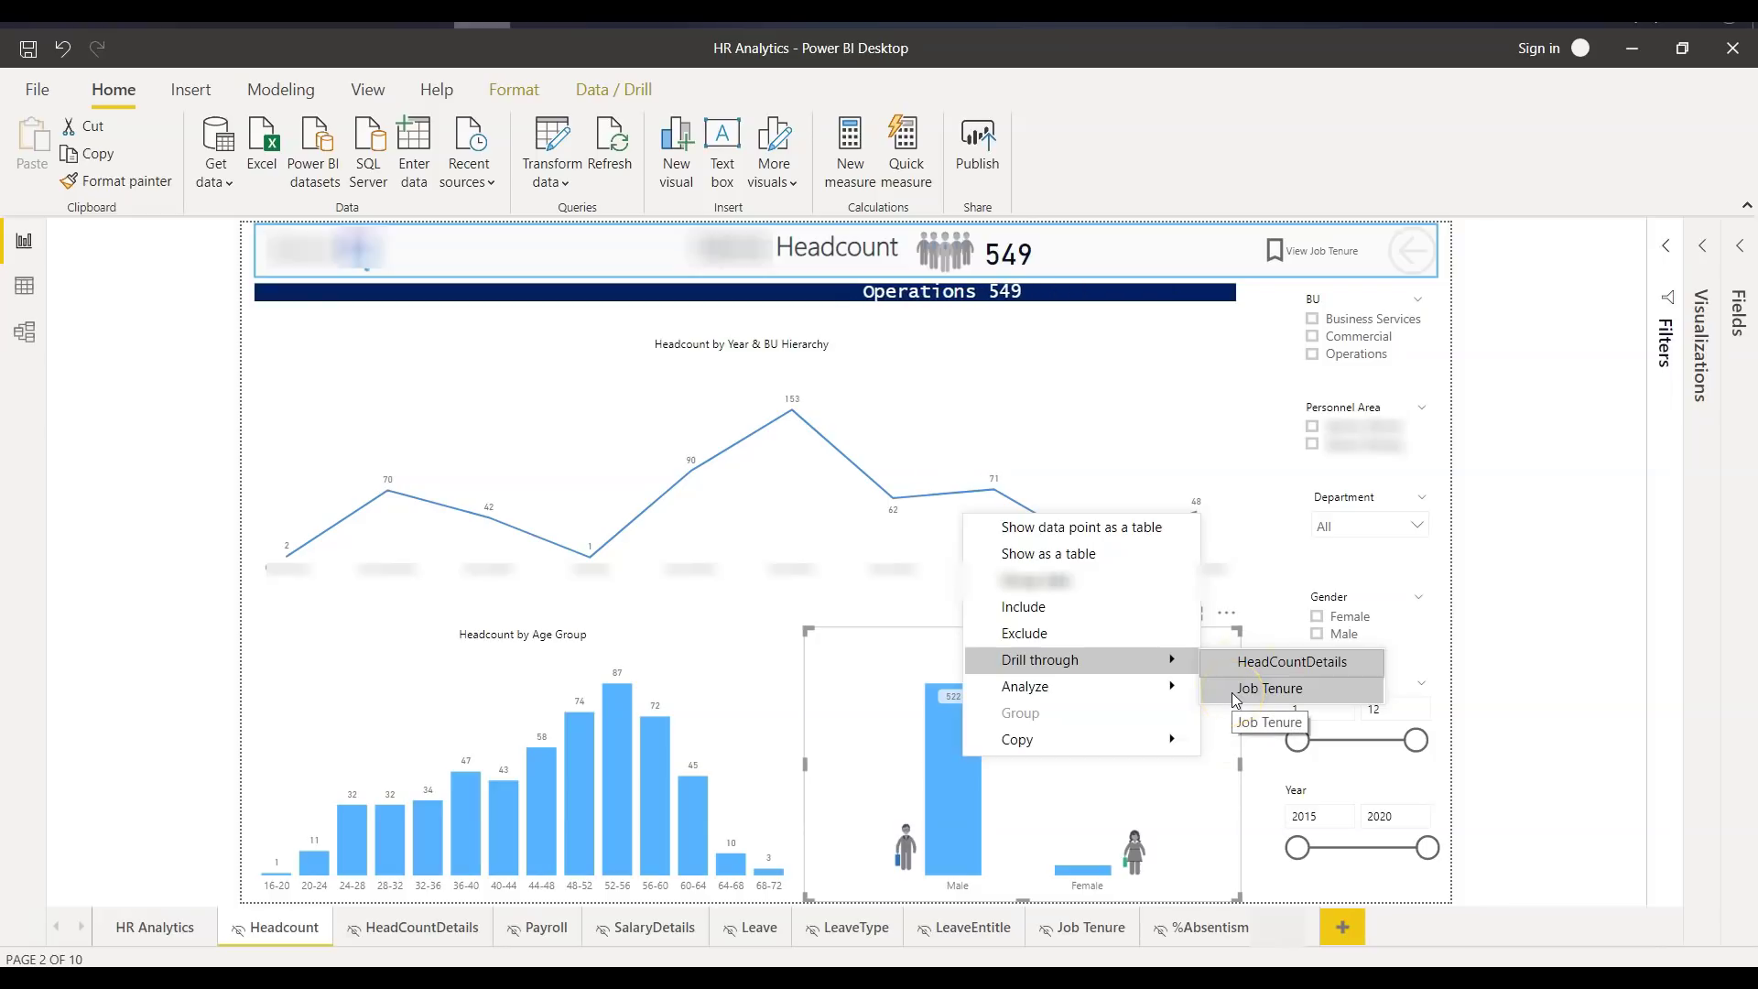
click(1234, 665)
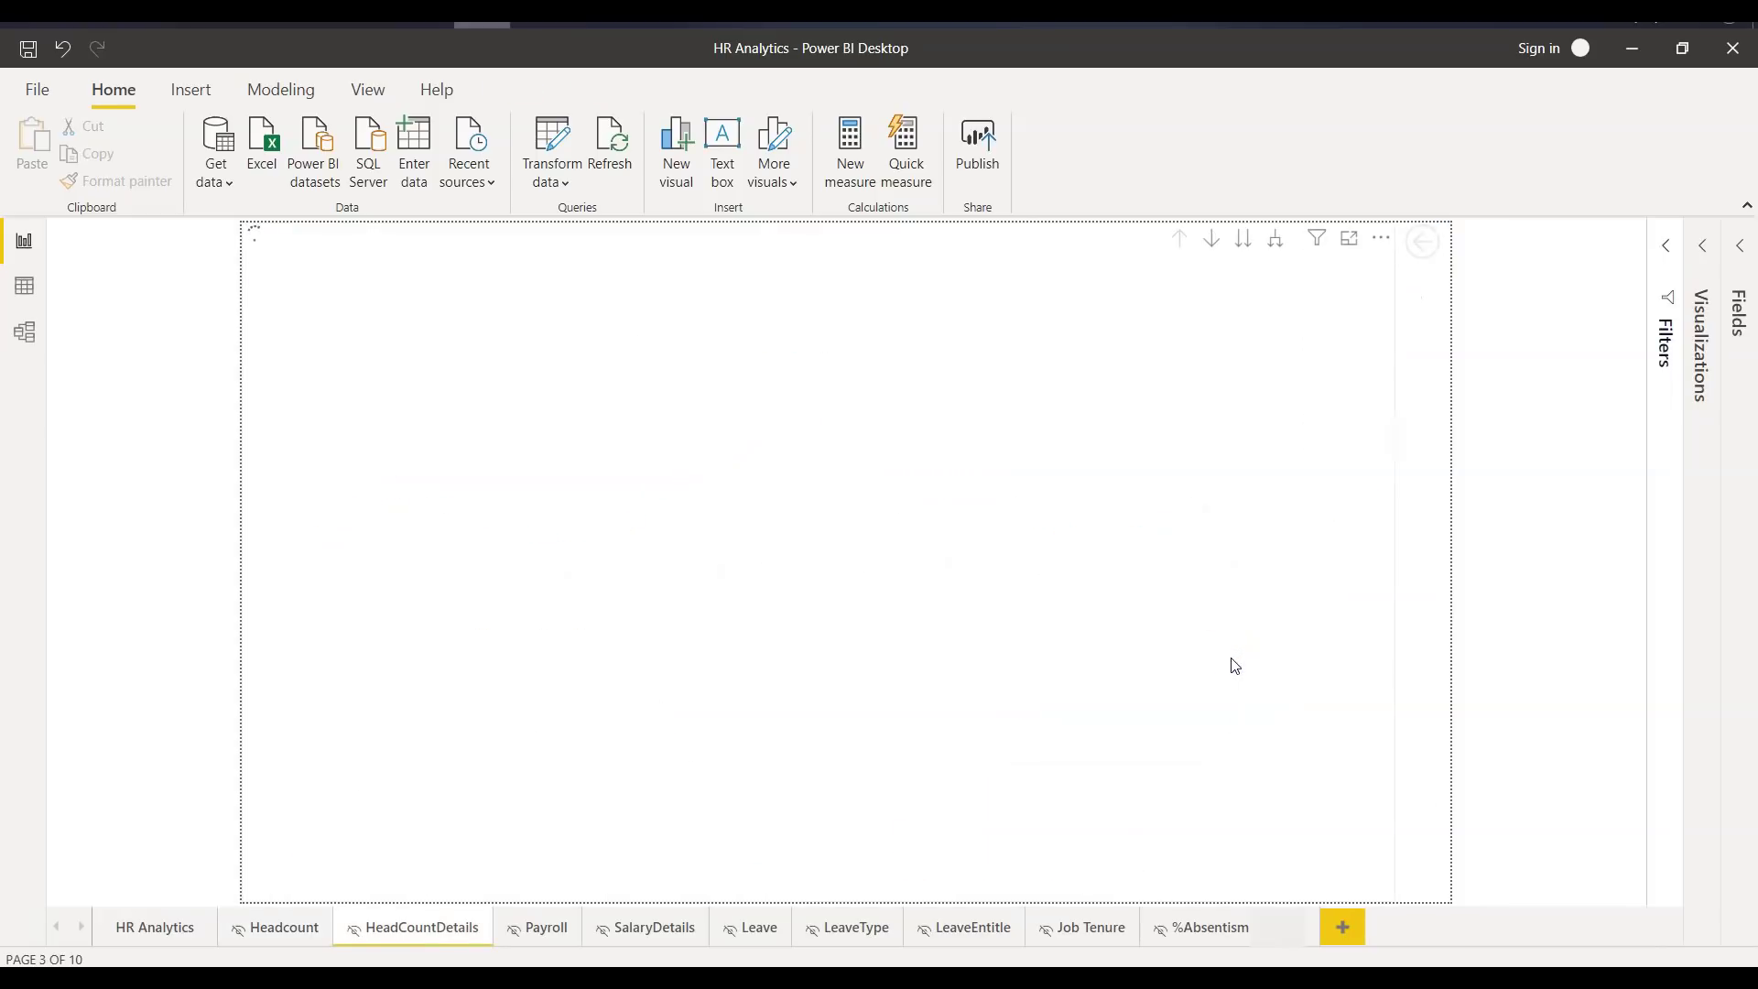
Step: Take the headcount matrix to its next hierarchy level and, with drill-down mode turned on, back up to BU level
click(638, 535)
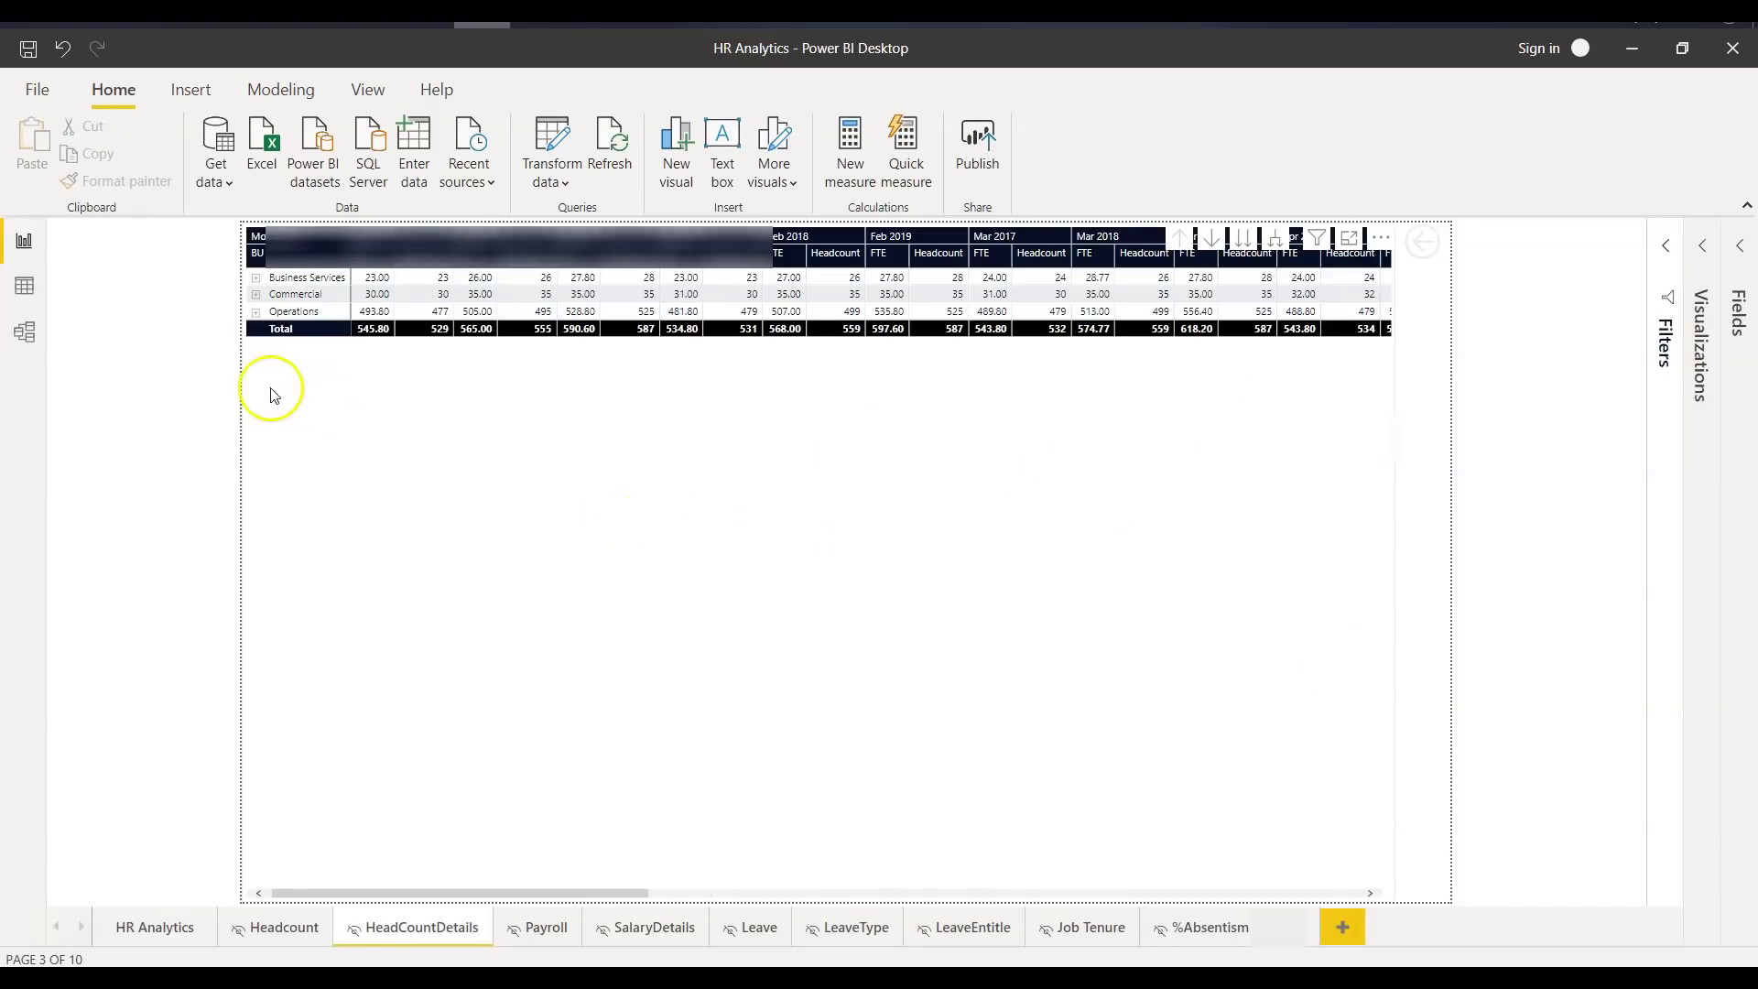
click(300, 404)
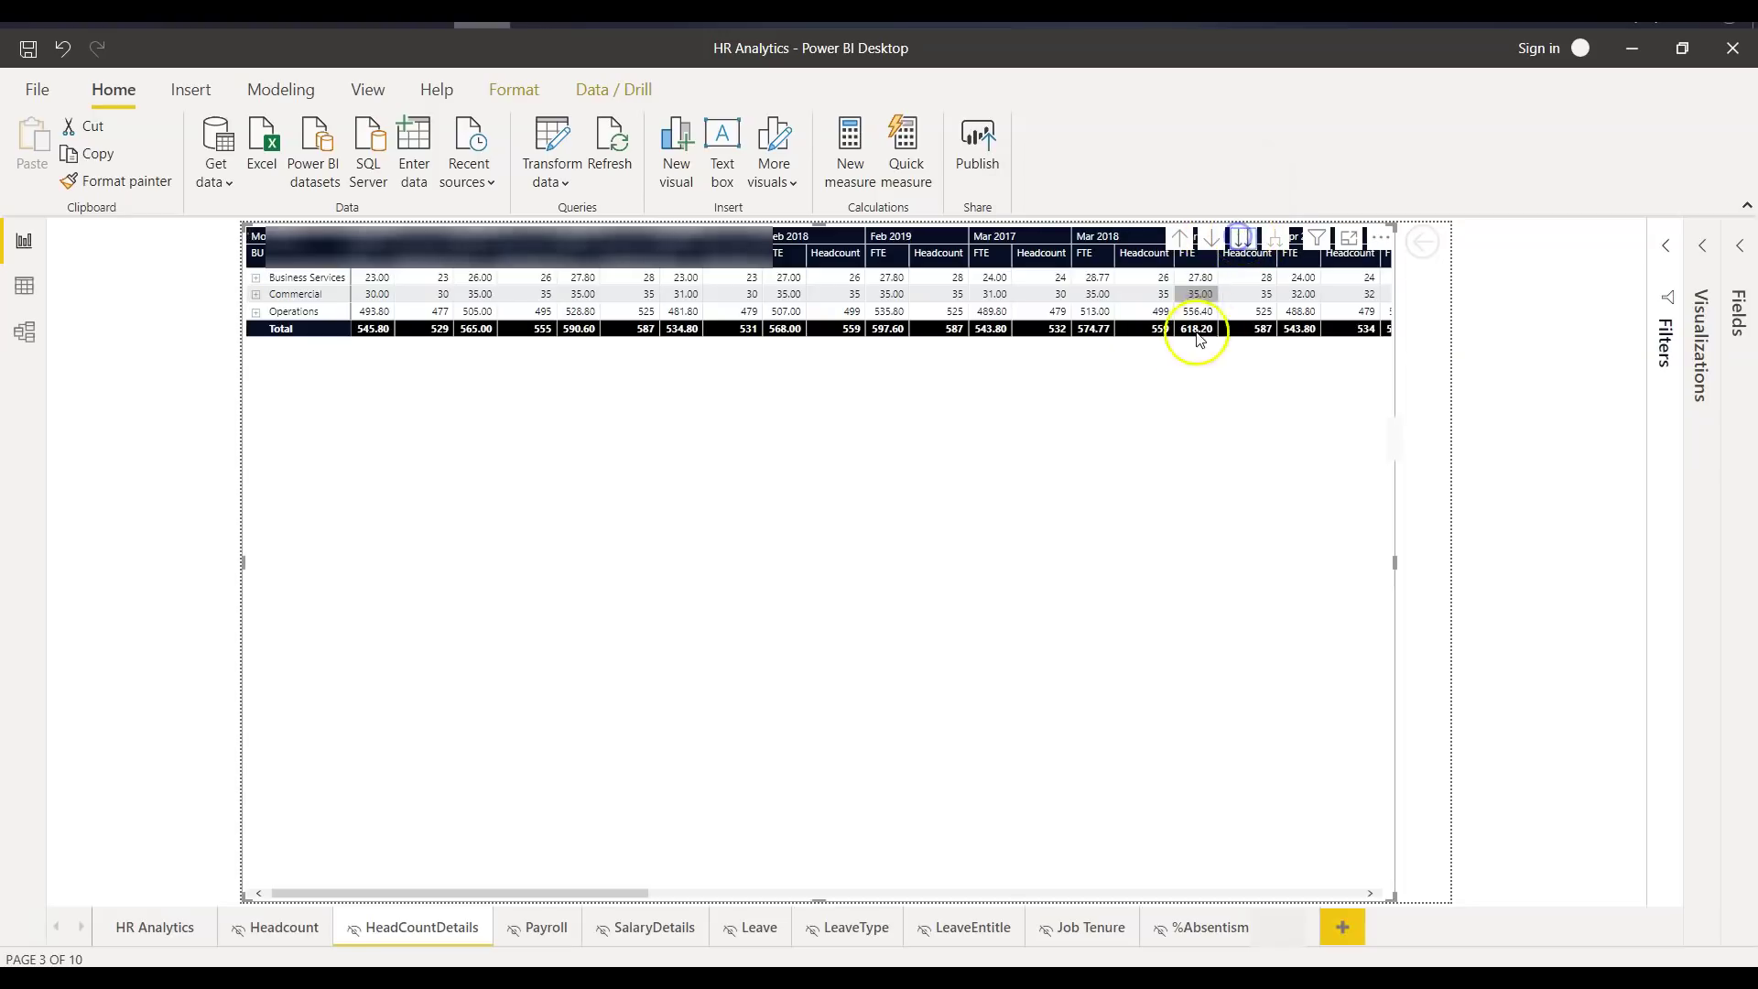
click(1247, 241)
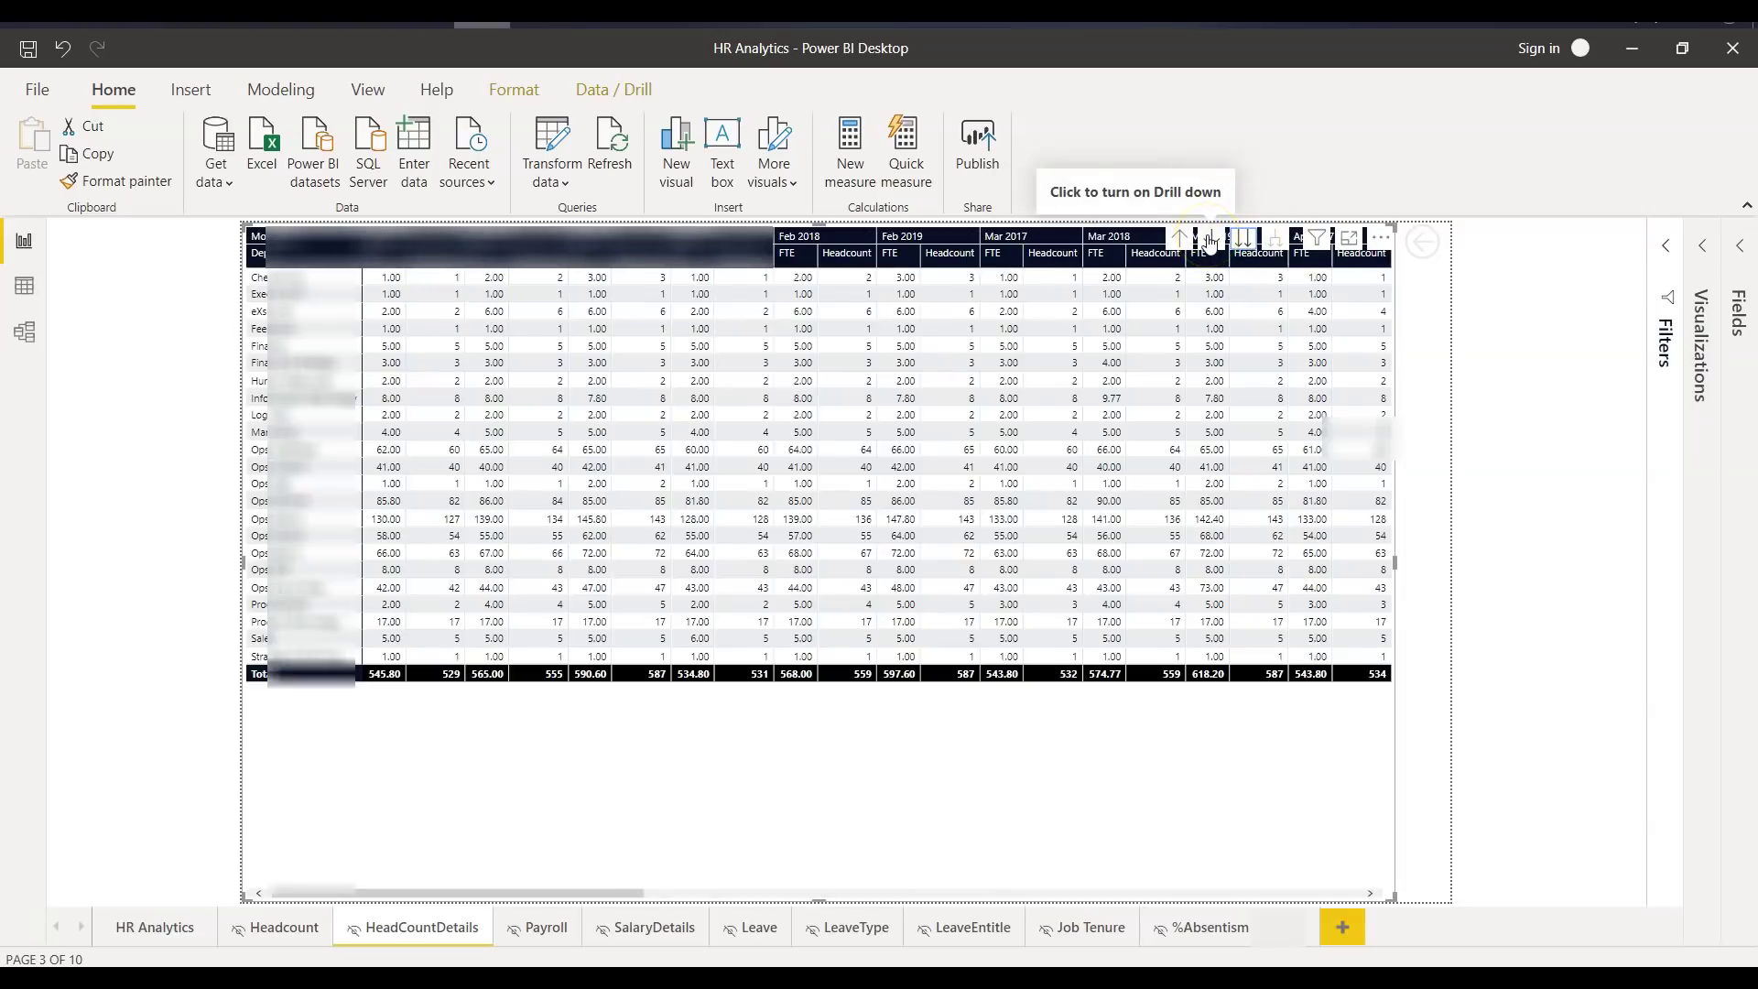
click(1212, 239)
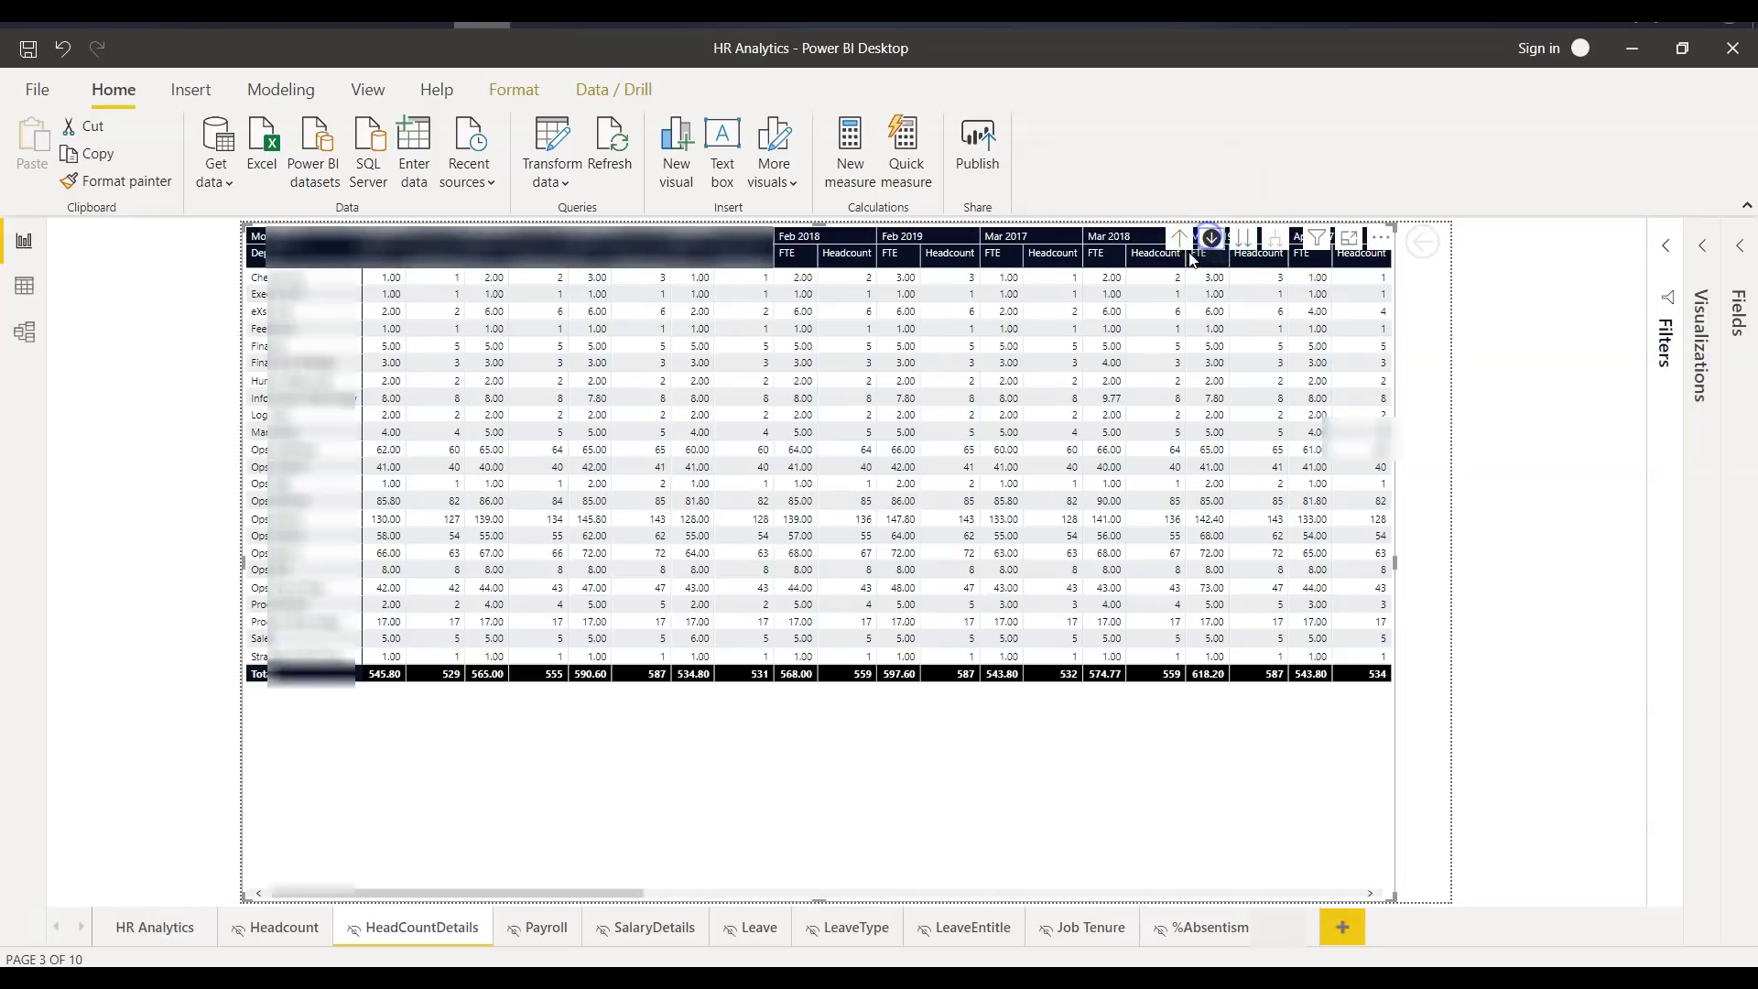
click(1182, 238)
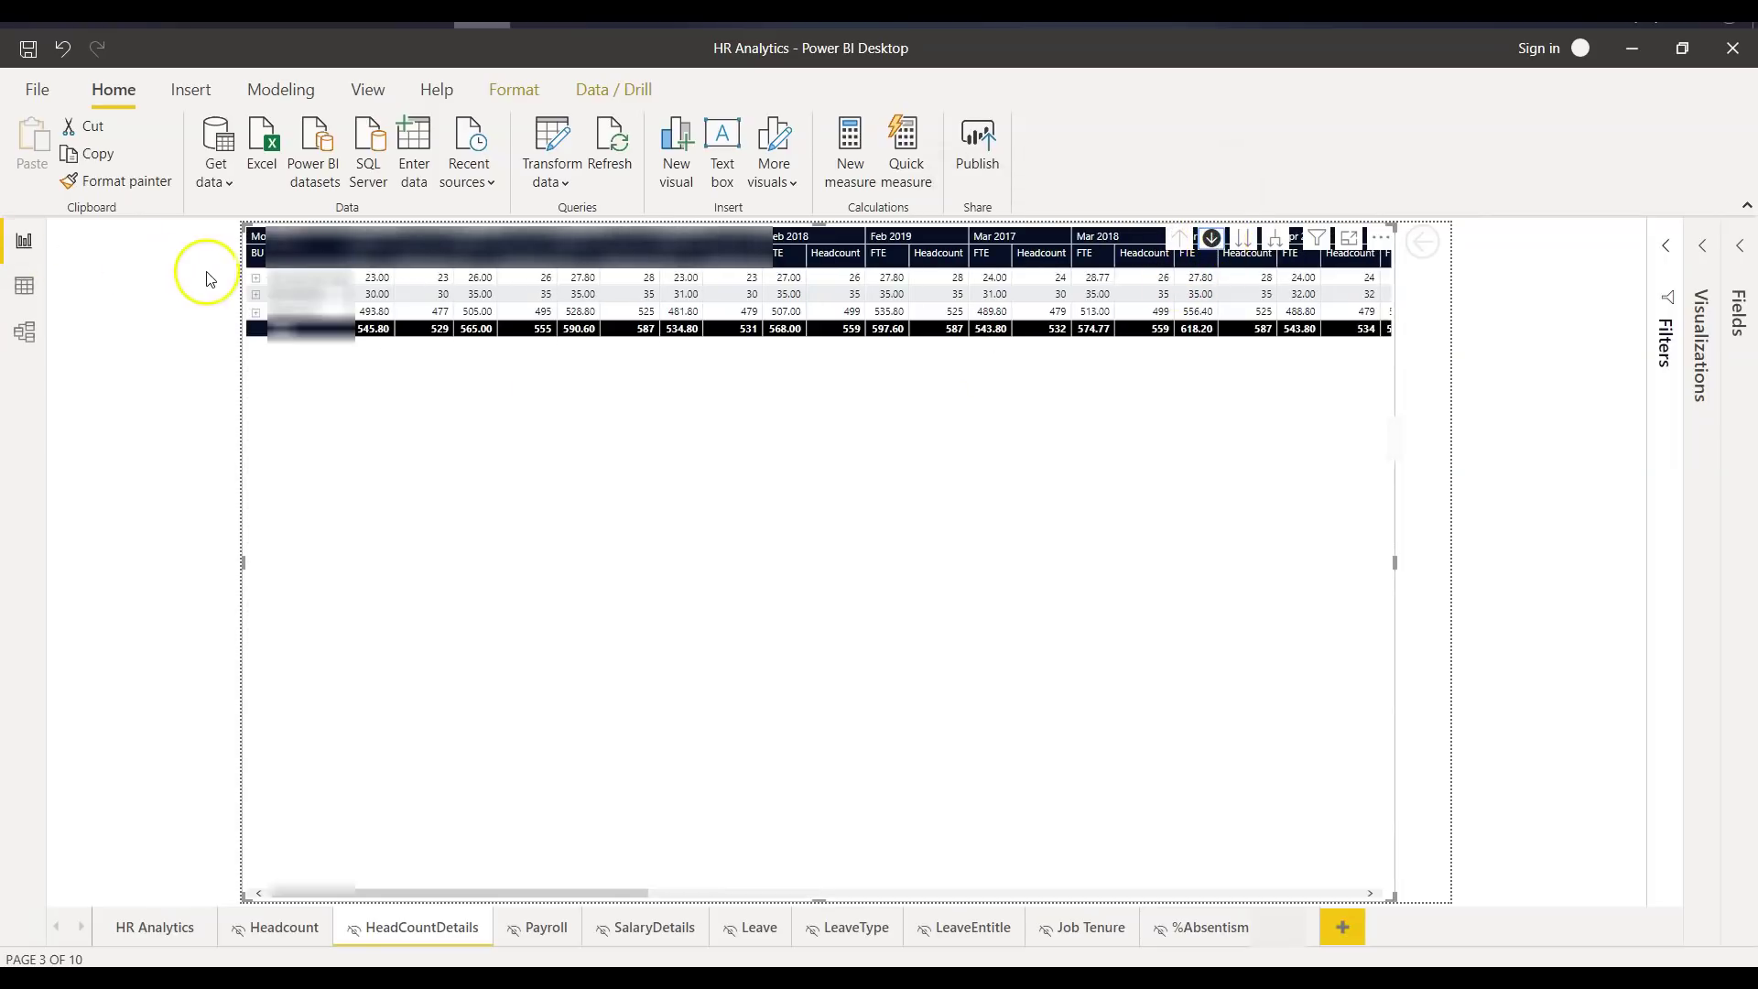
Step: Expand the first BU row of the matrix, its first department and the nested rows beneath it down to the lowest level
click(258, 279)
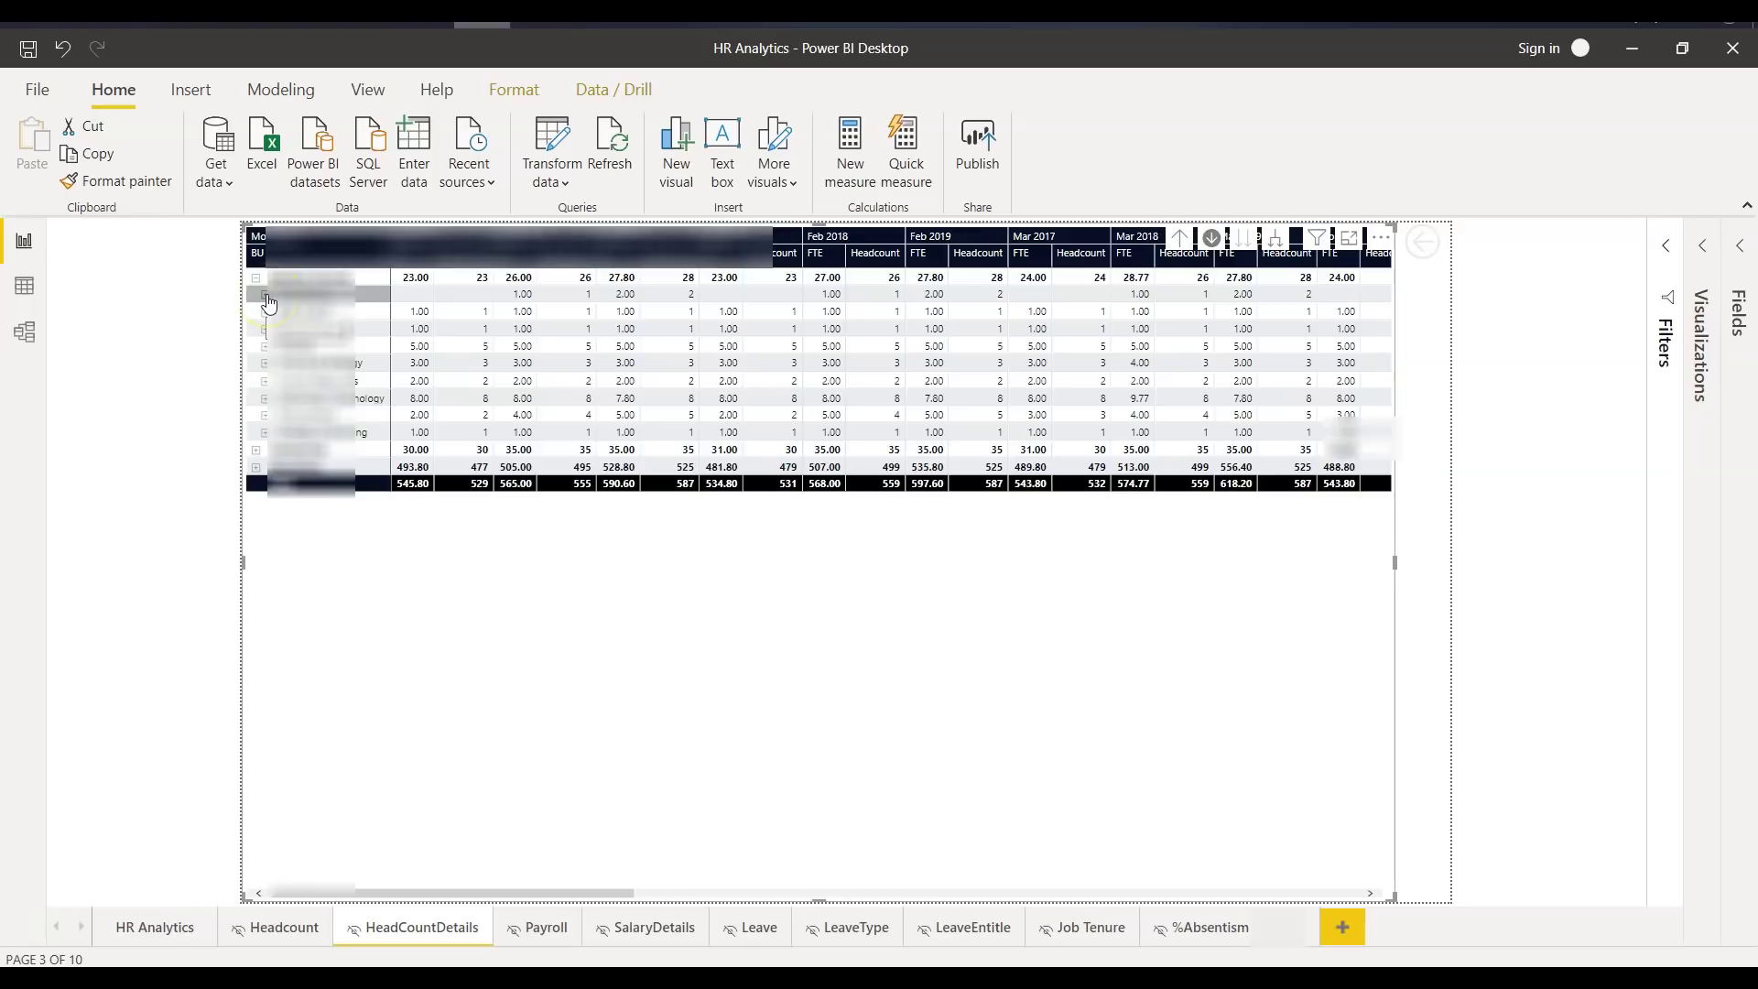
click(266, 296)
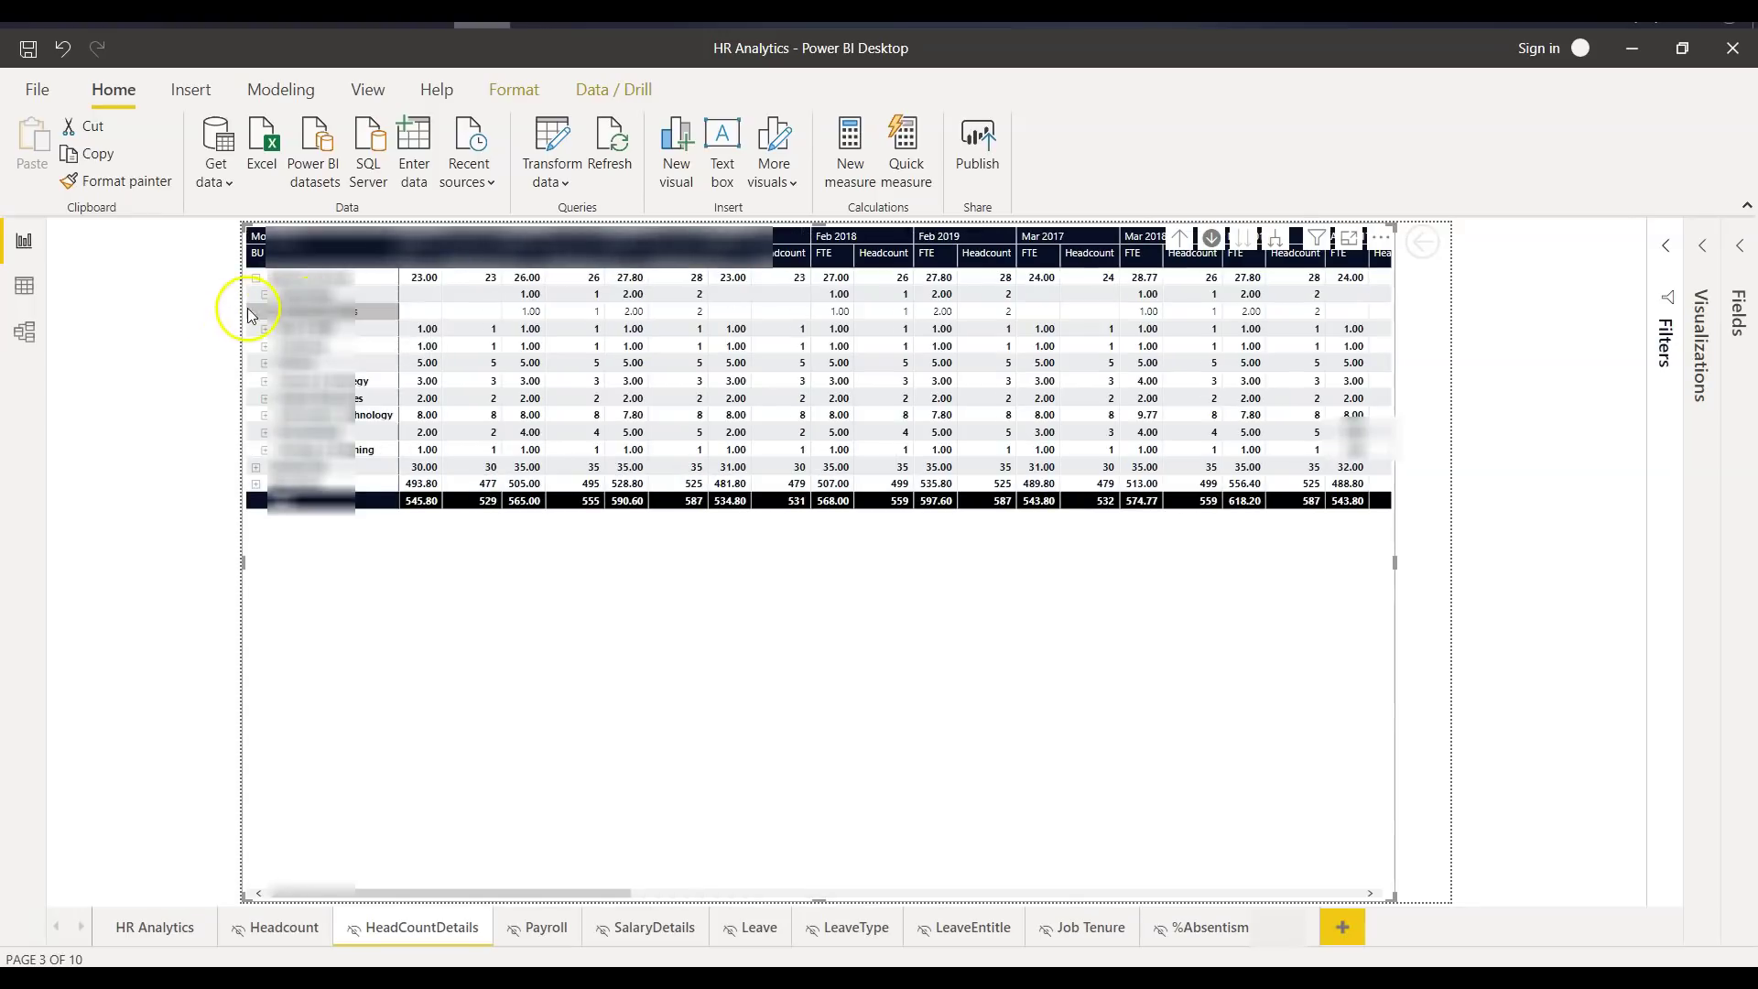
click(272, 312)
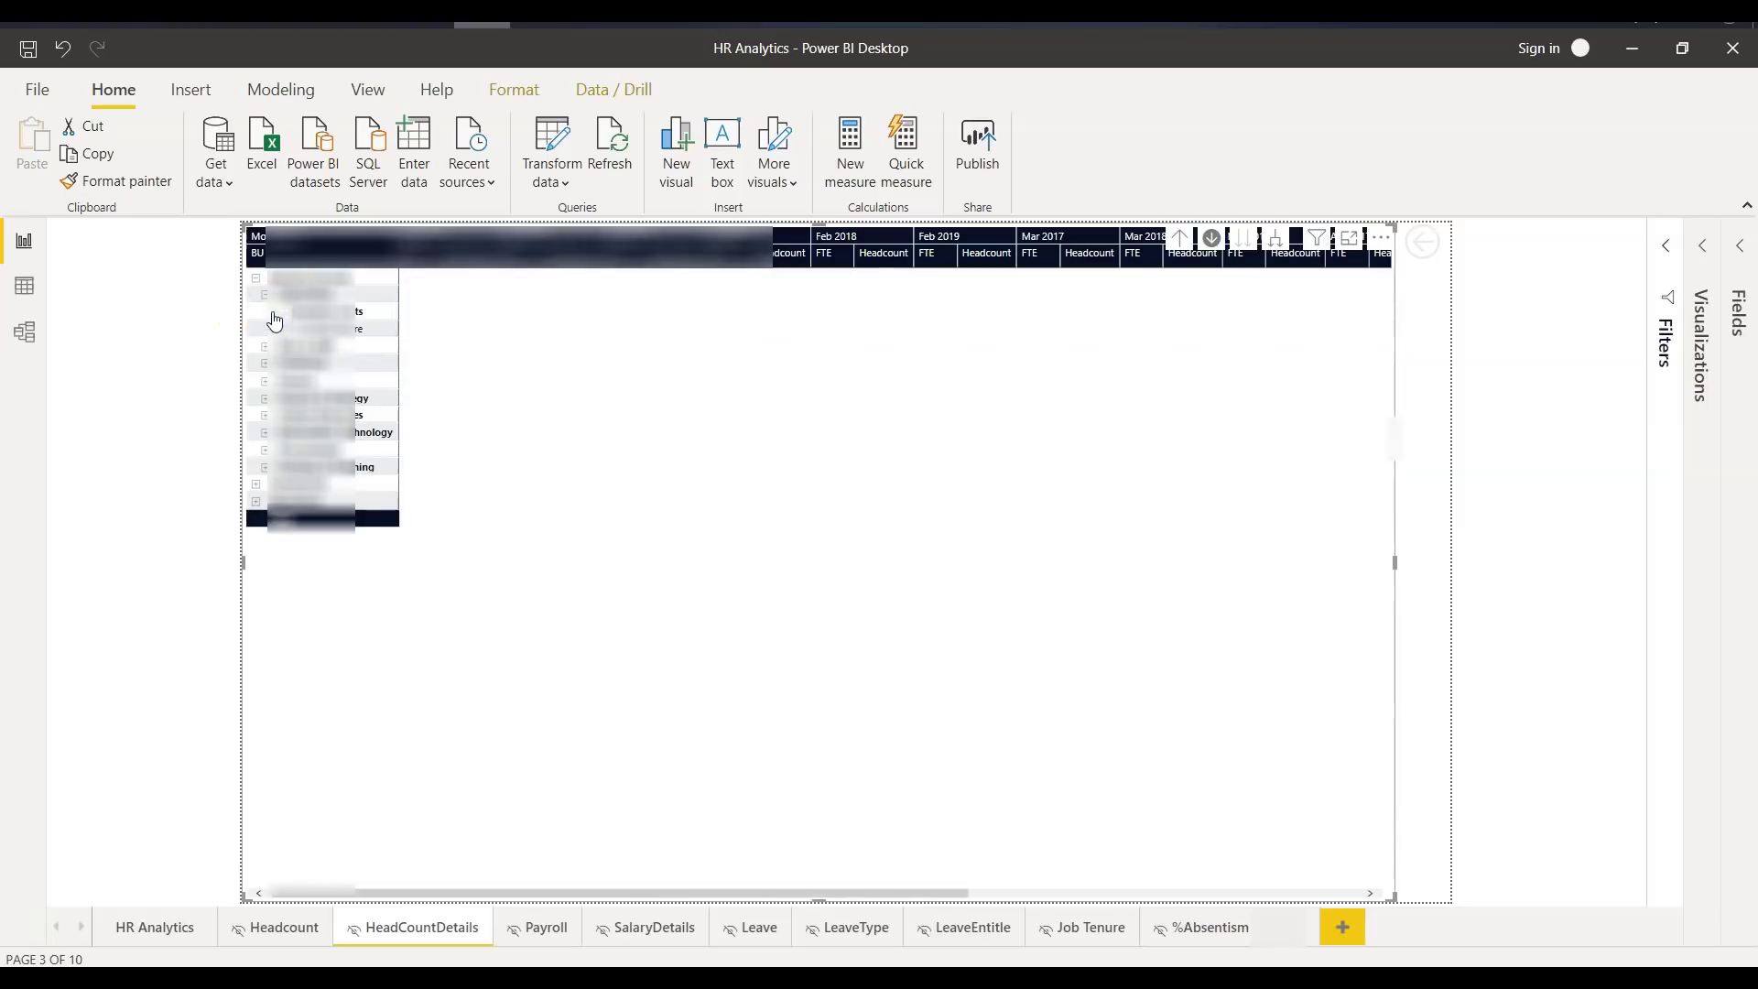
click(280, 327)
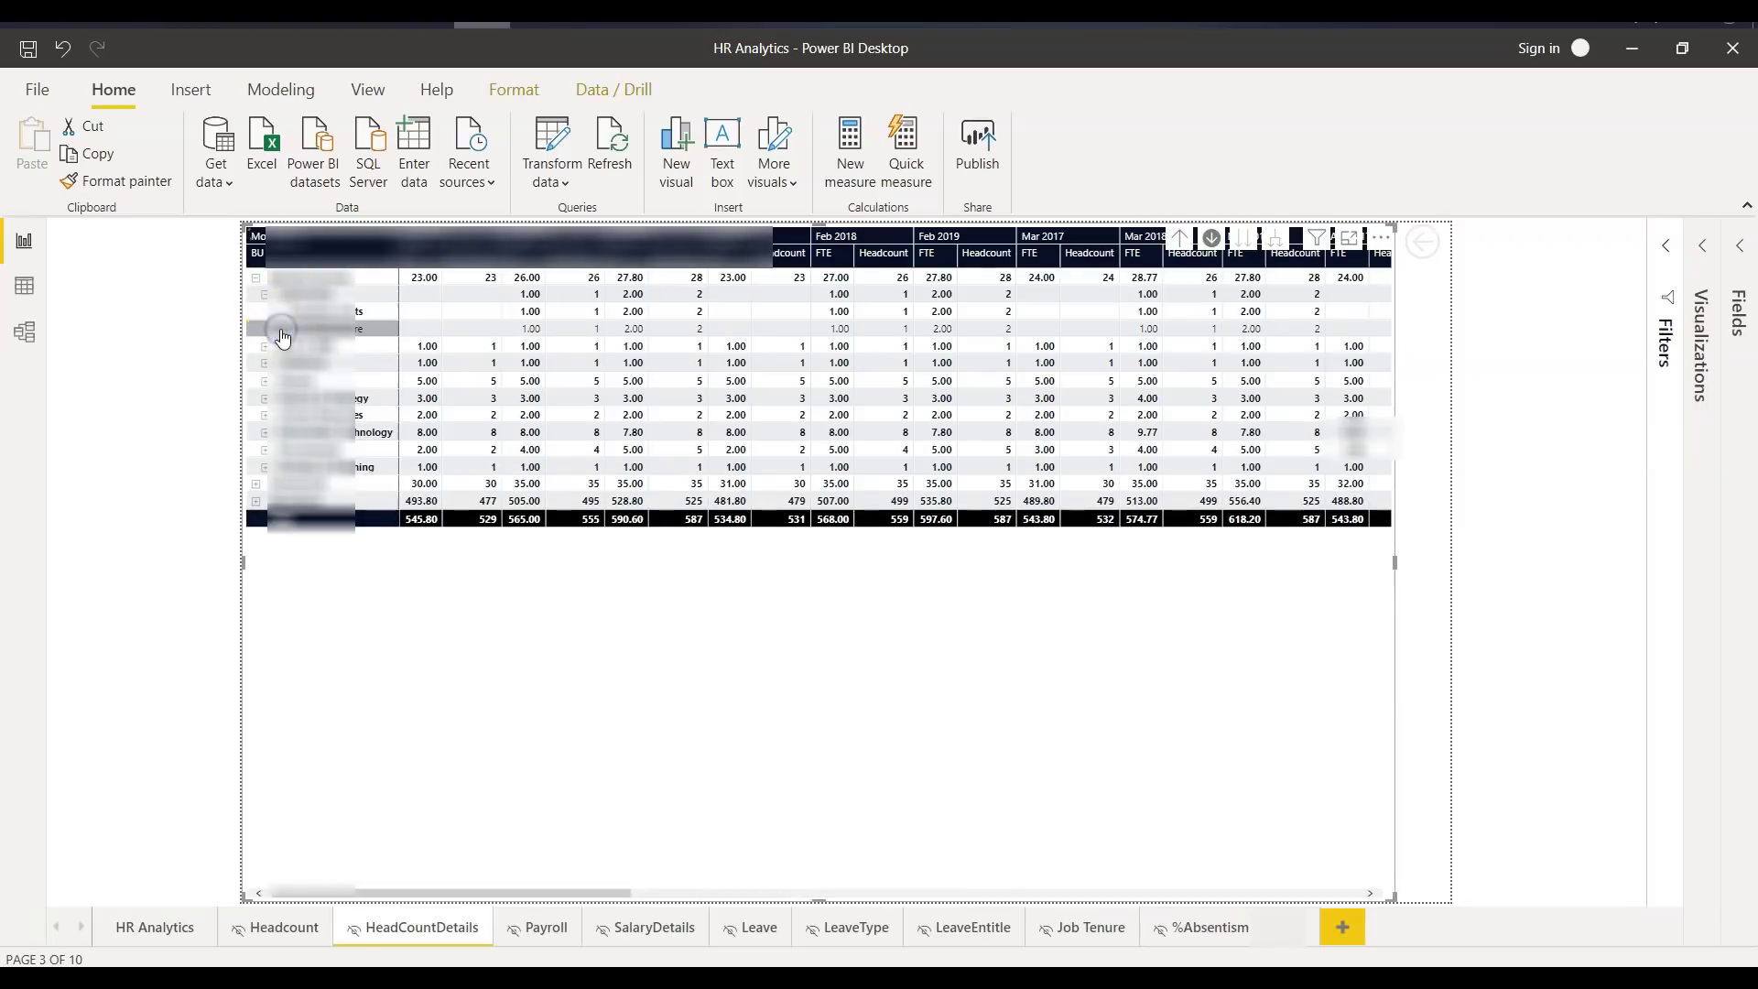
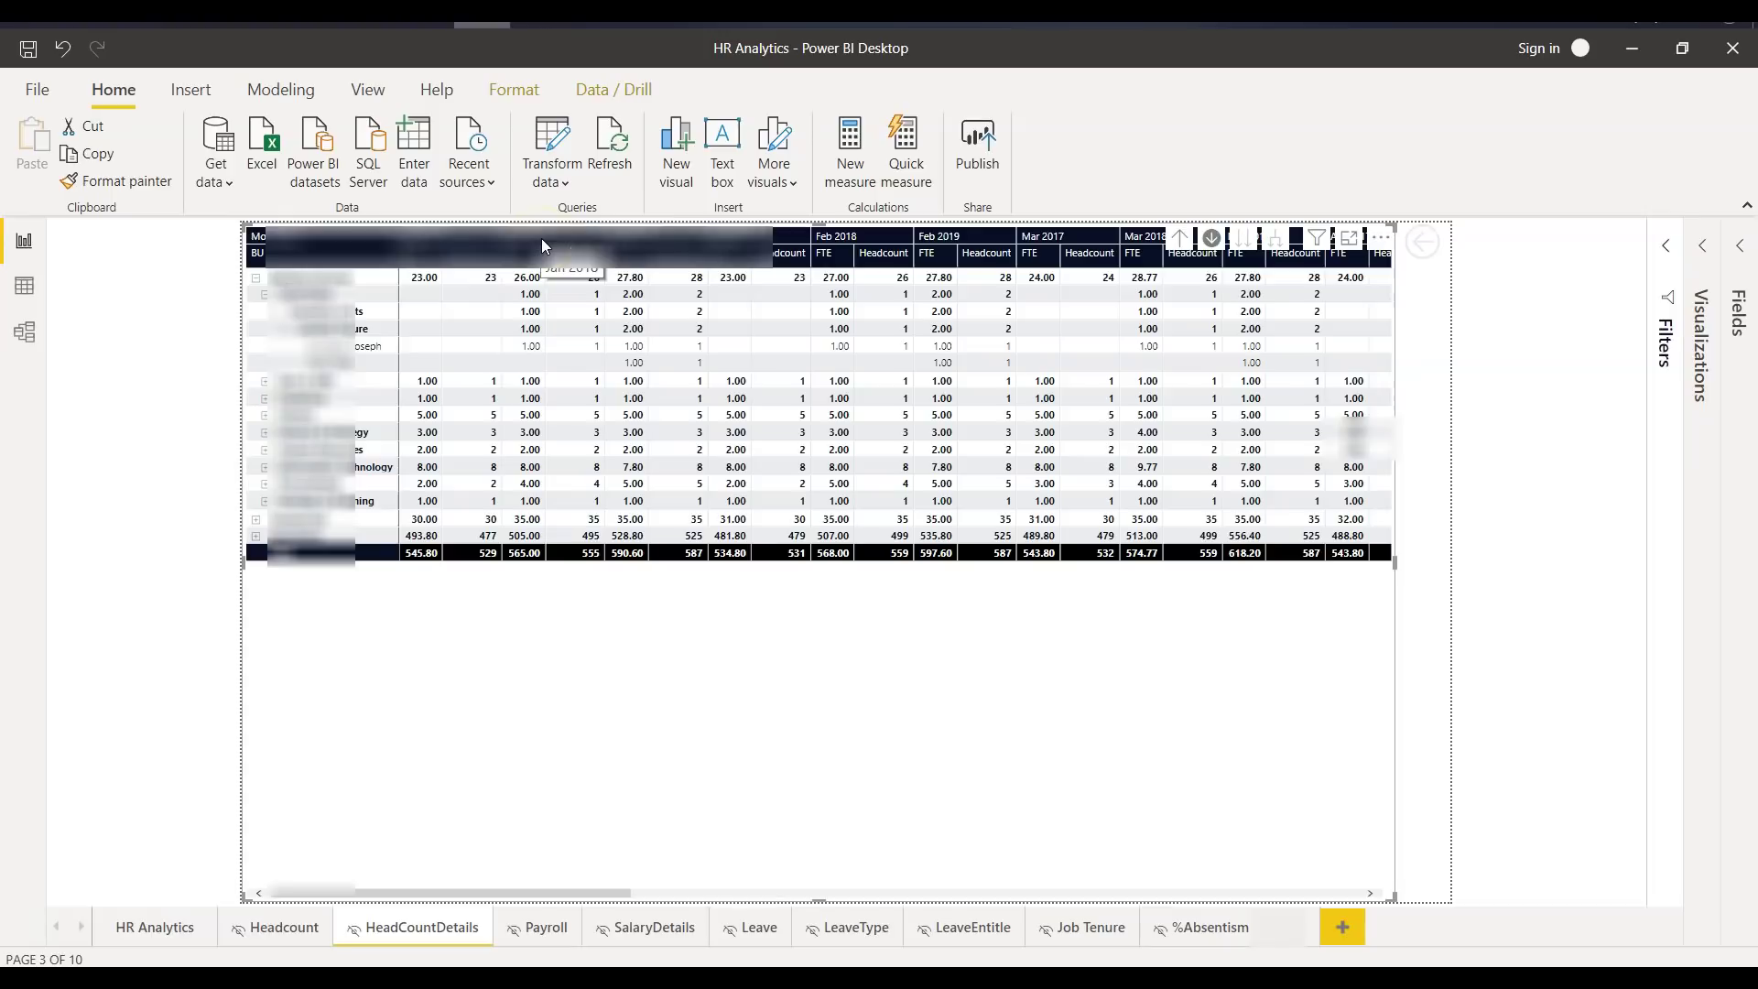
click(661, 503)
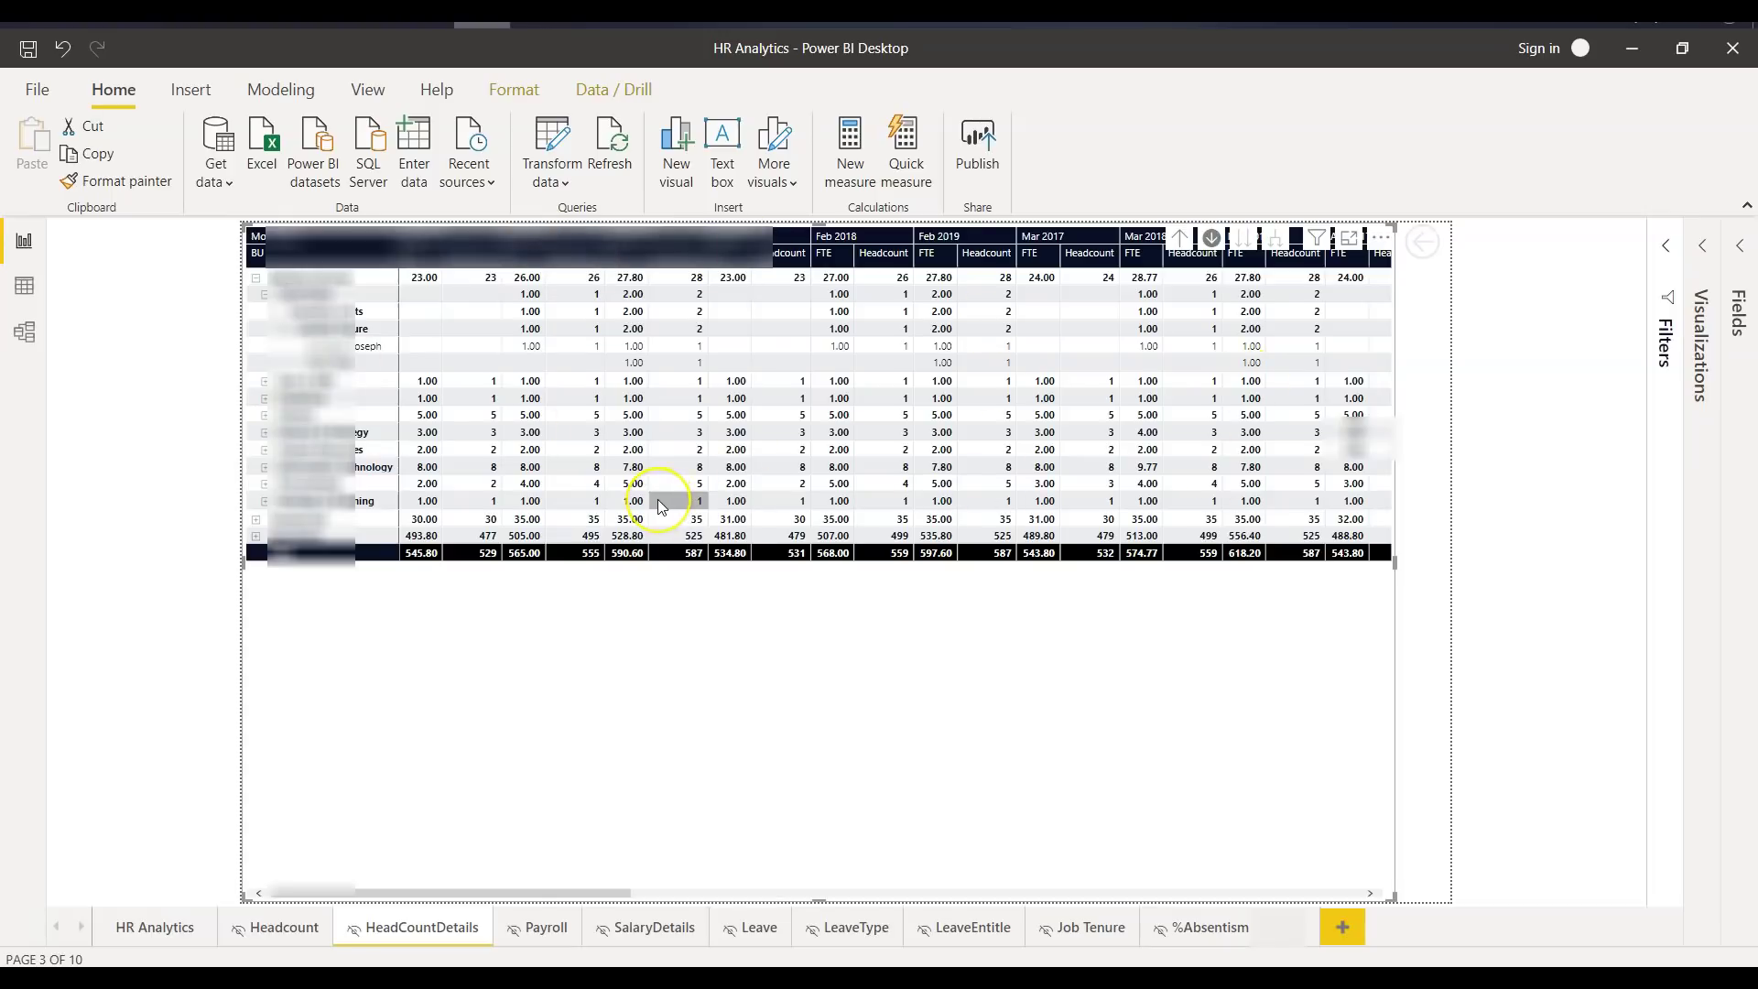
click(630, 727)
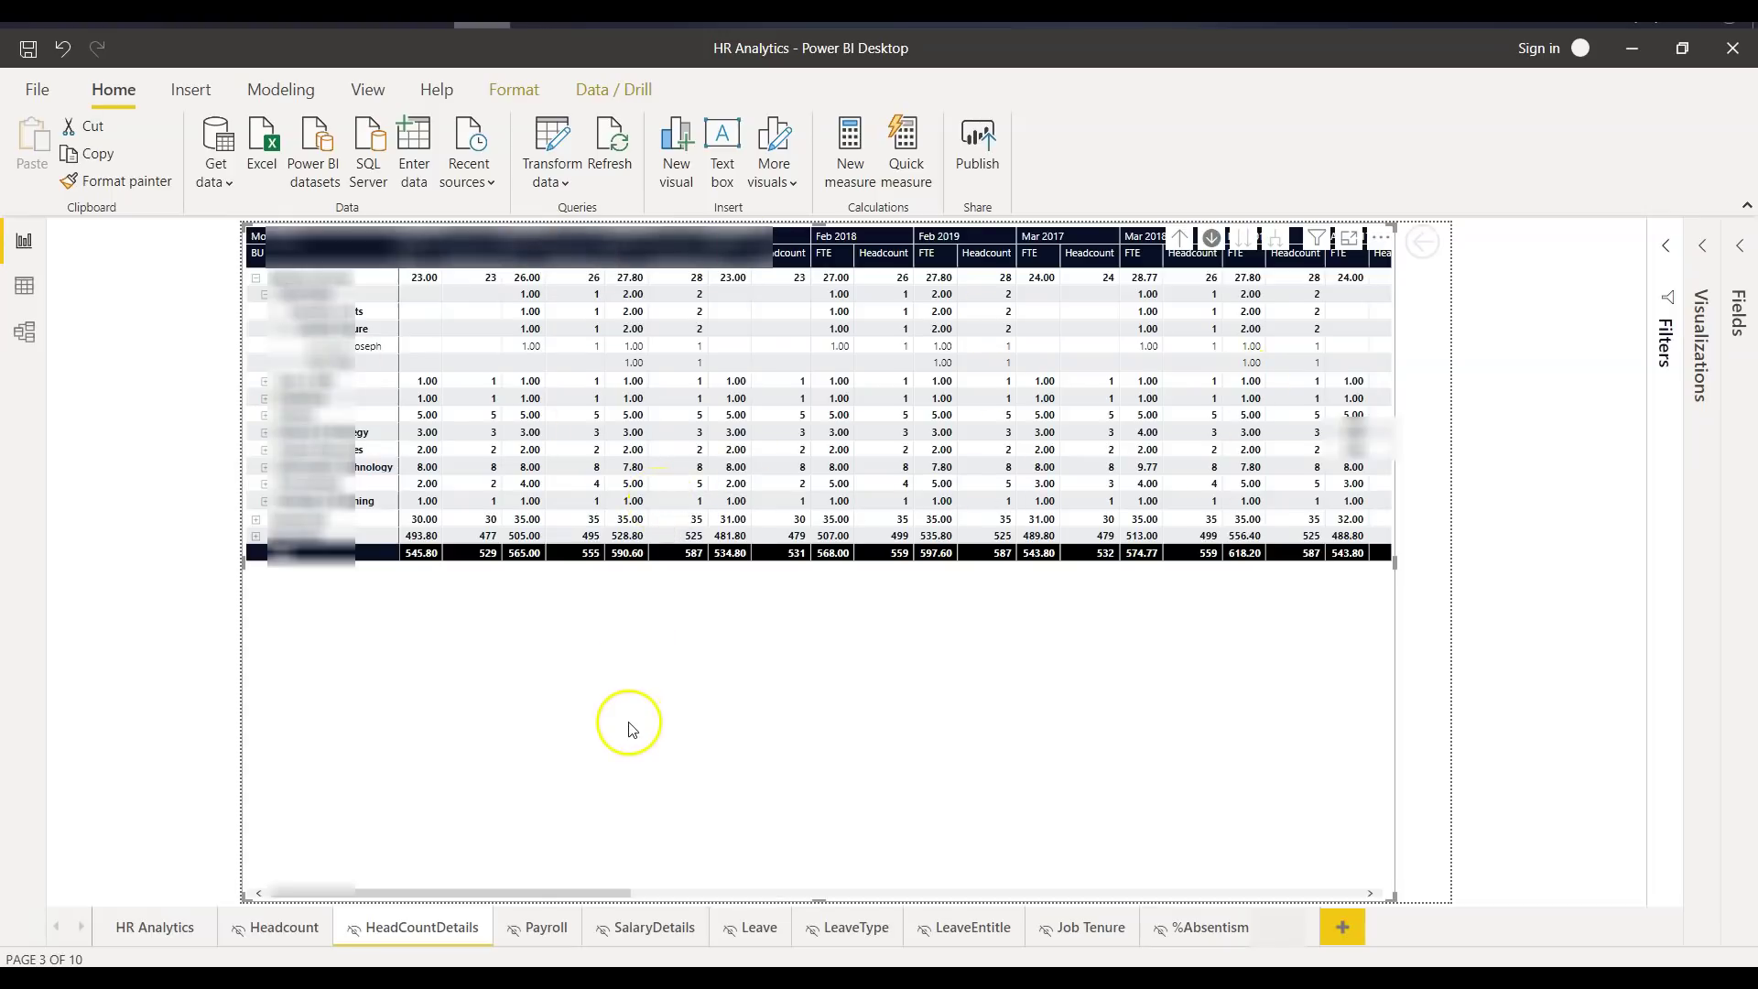
Step: Return to the Headcount page and follow the View Job Tenure bookmark to the Job Tenure page
ctrl+click(1432, 244)
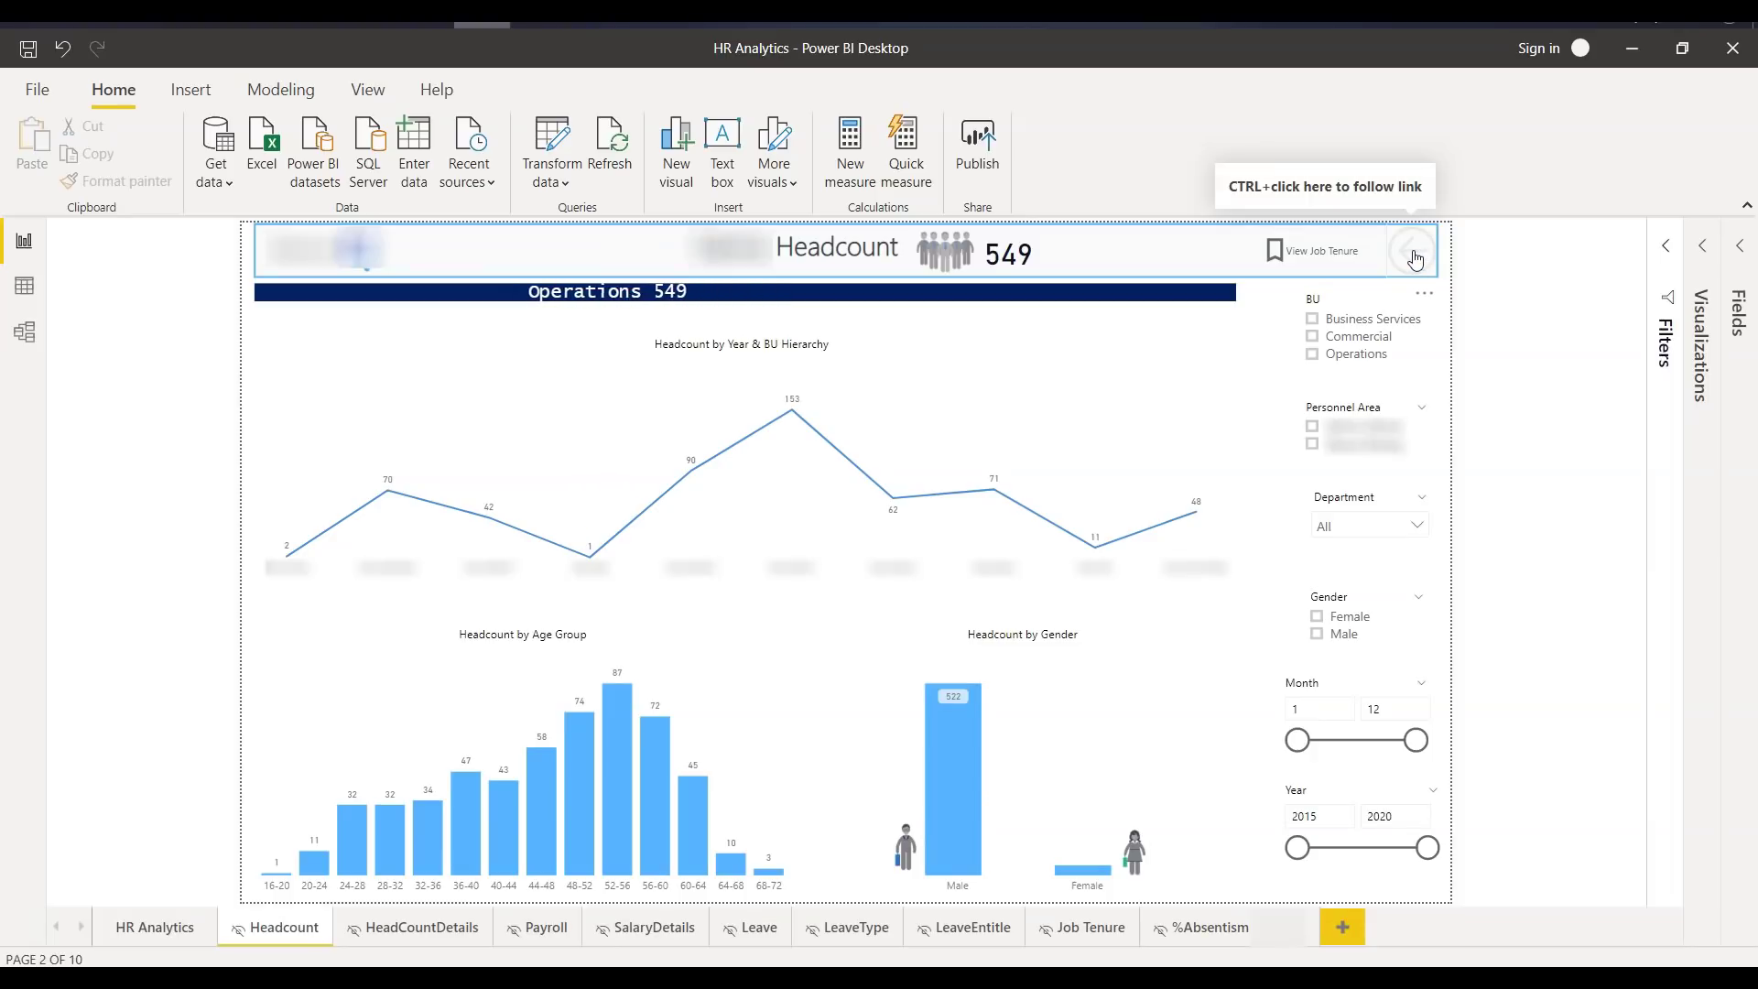
ctrl+click(1318, 252)
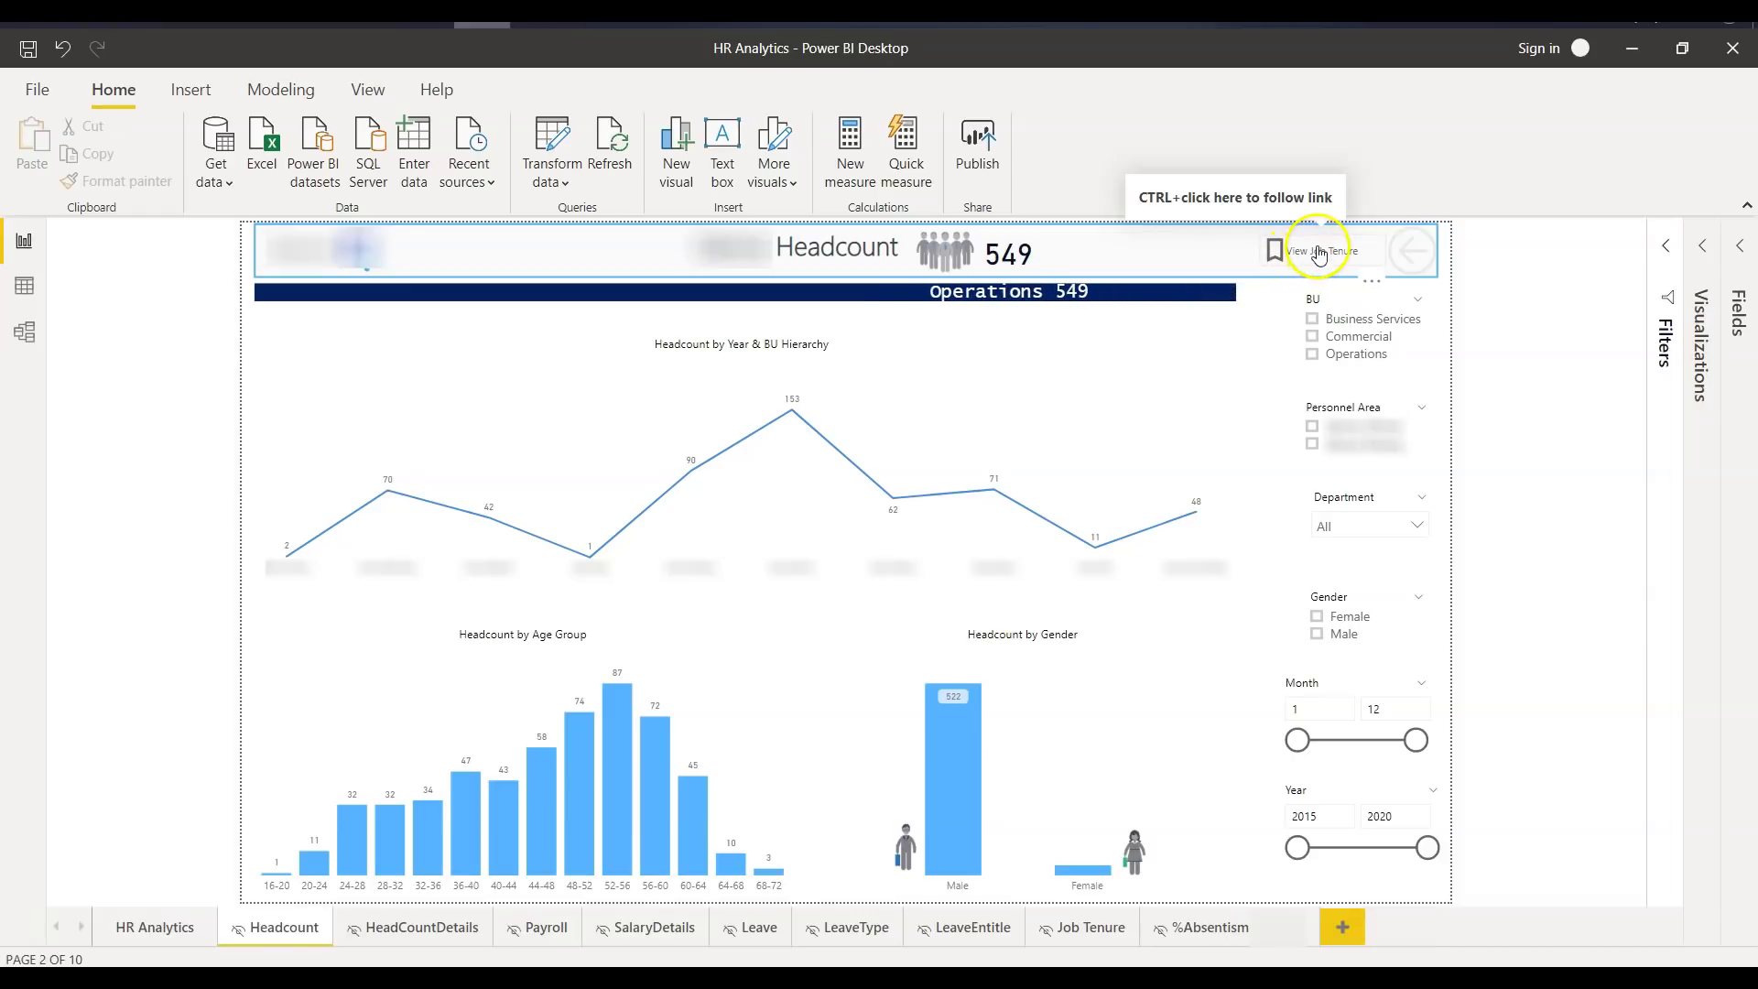
click(1318, 255)
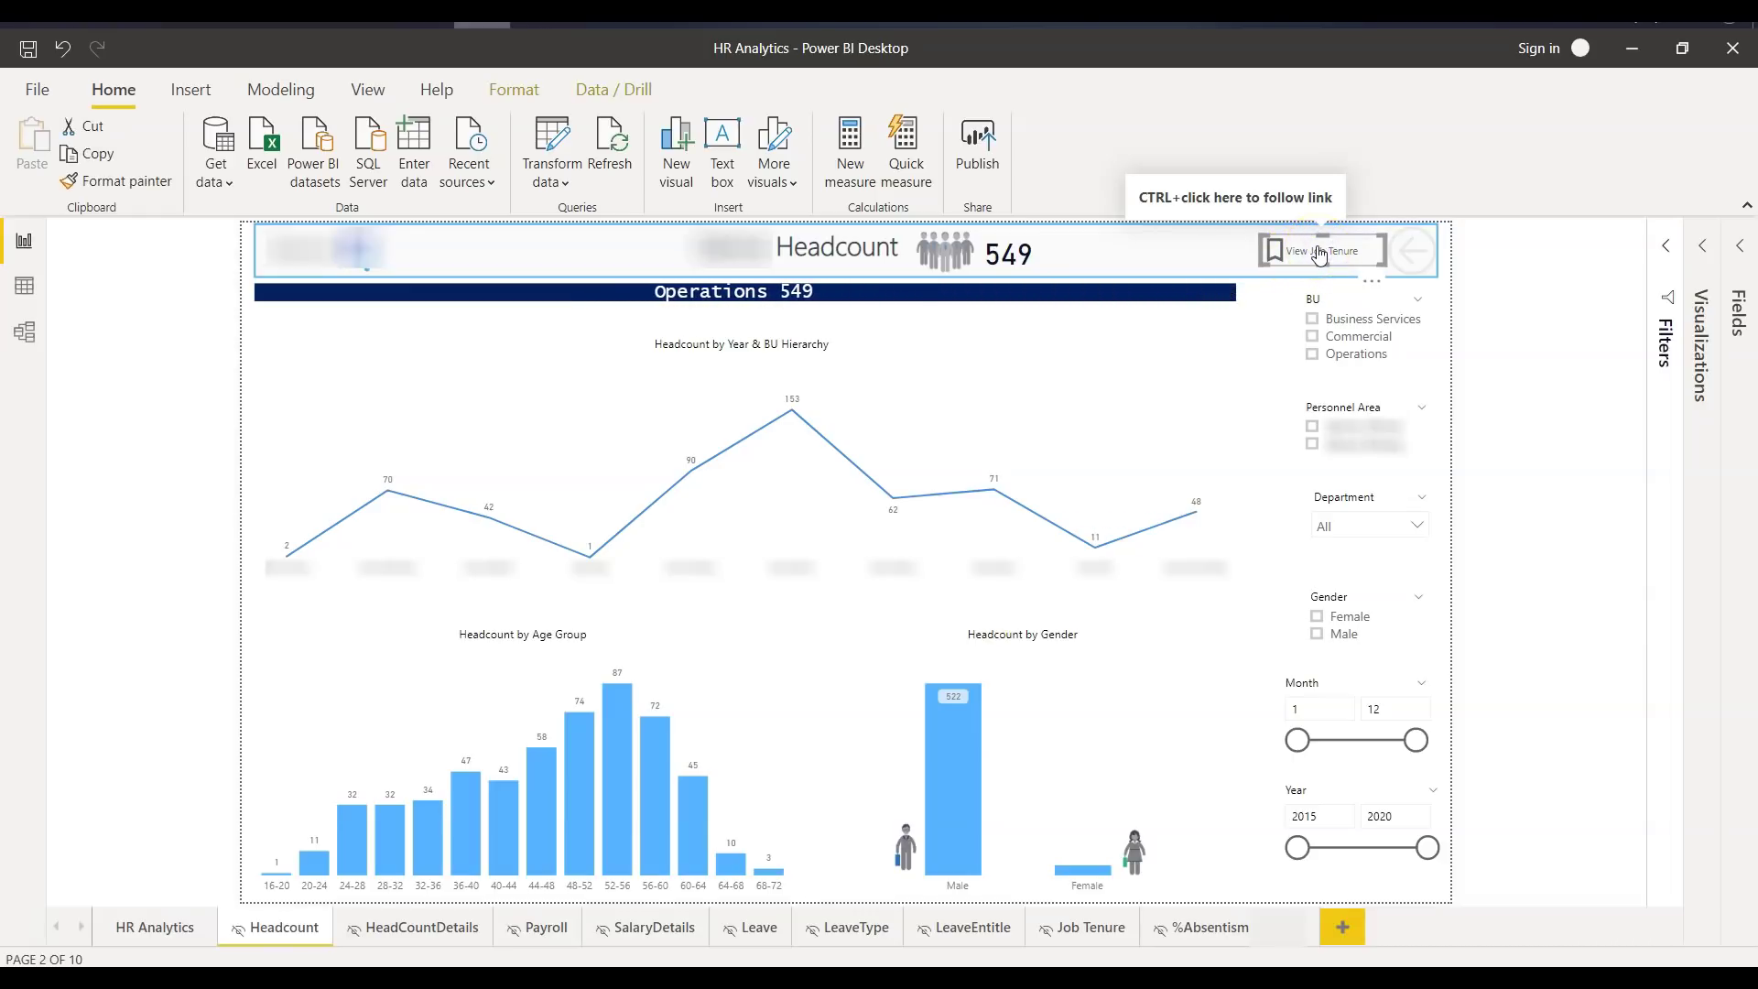
ctrl+click(1319, 255)
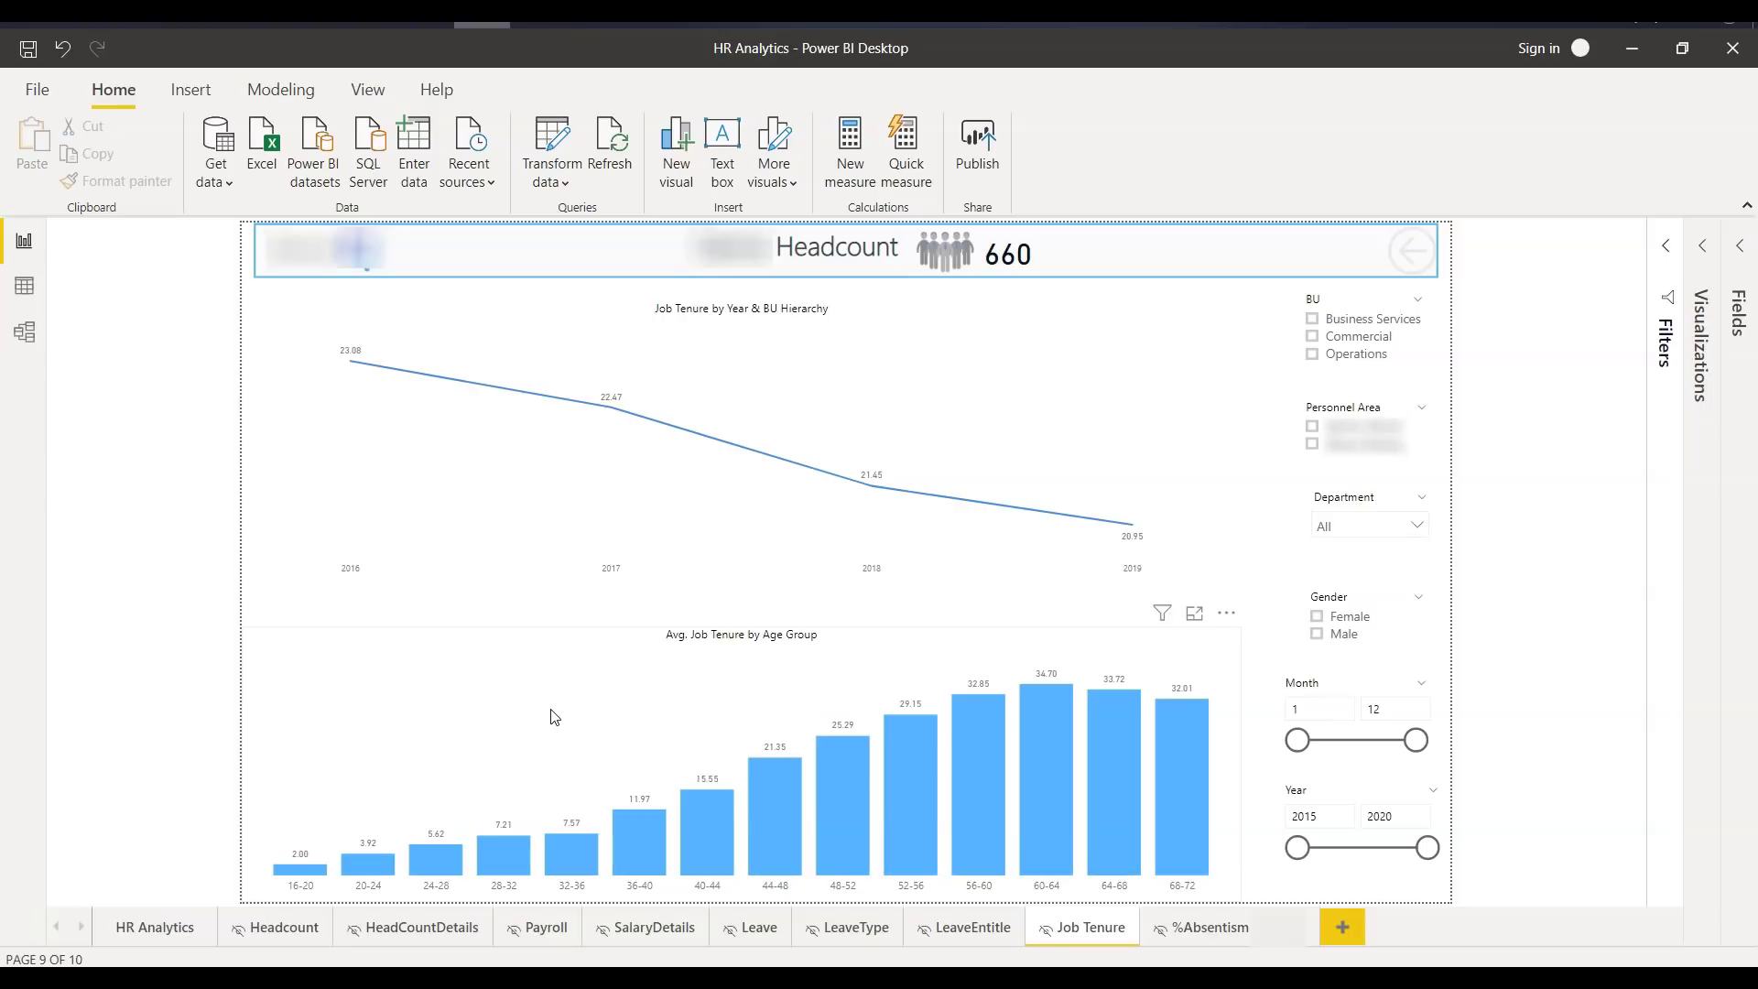
Step: Inspect the Avg. Job Tenure by Age Group bars, analyze from the 44-48 bar where the distribution is different, and dismiss the analysis
click(866, 495)
click(819, 596)
click(573, 716)
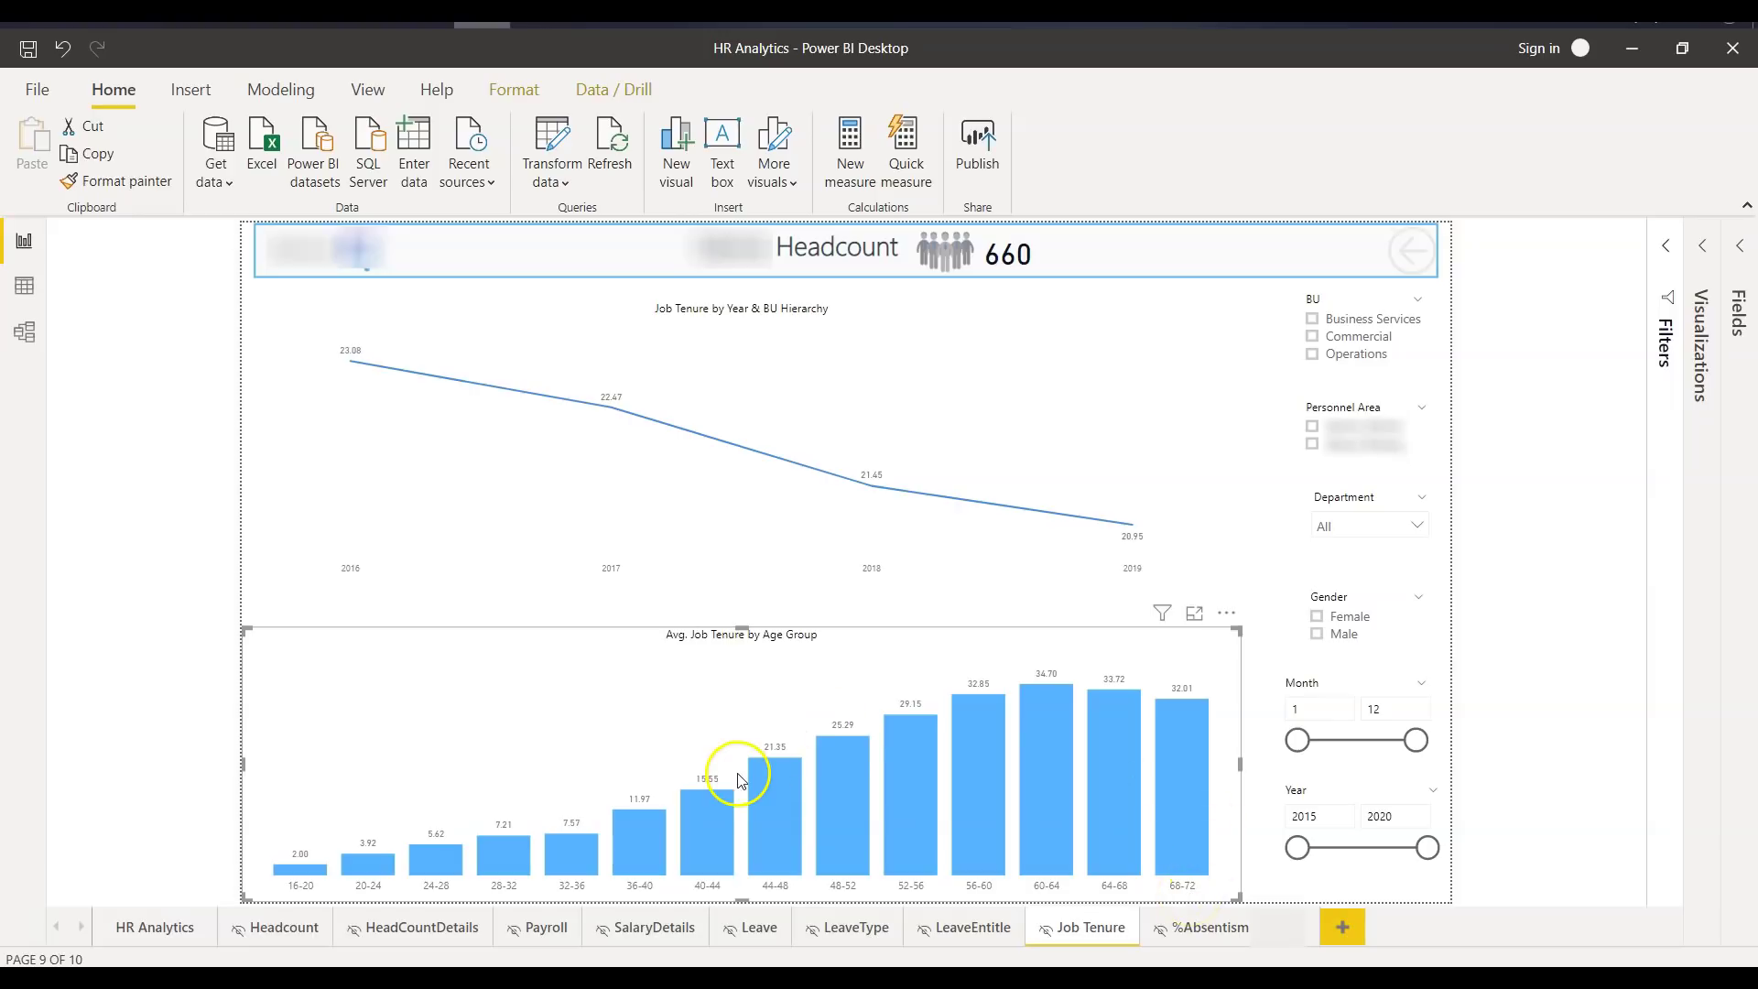
mouse_move(646, 836)
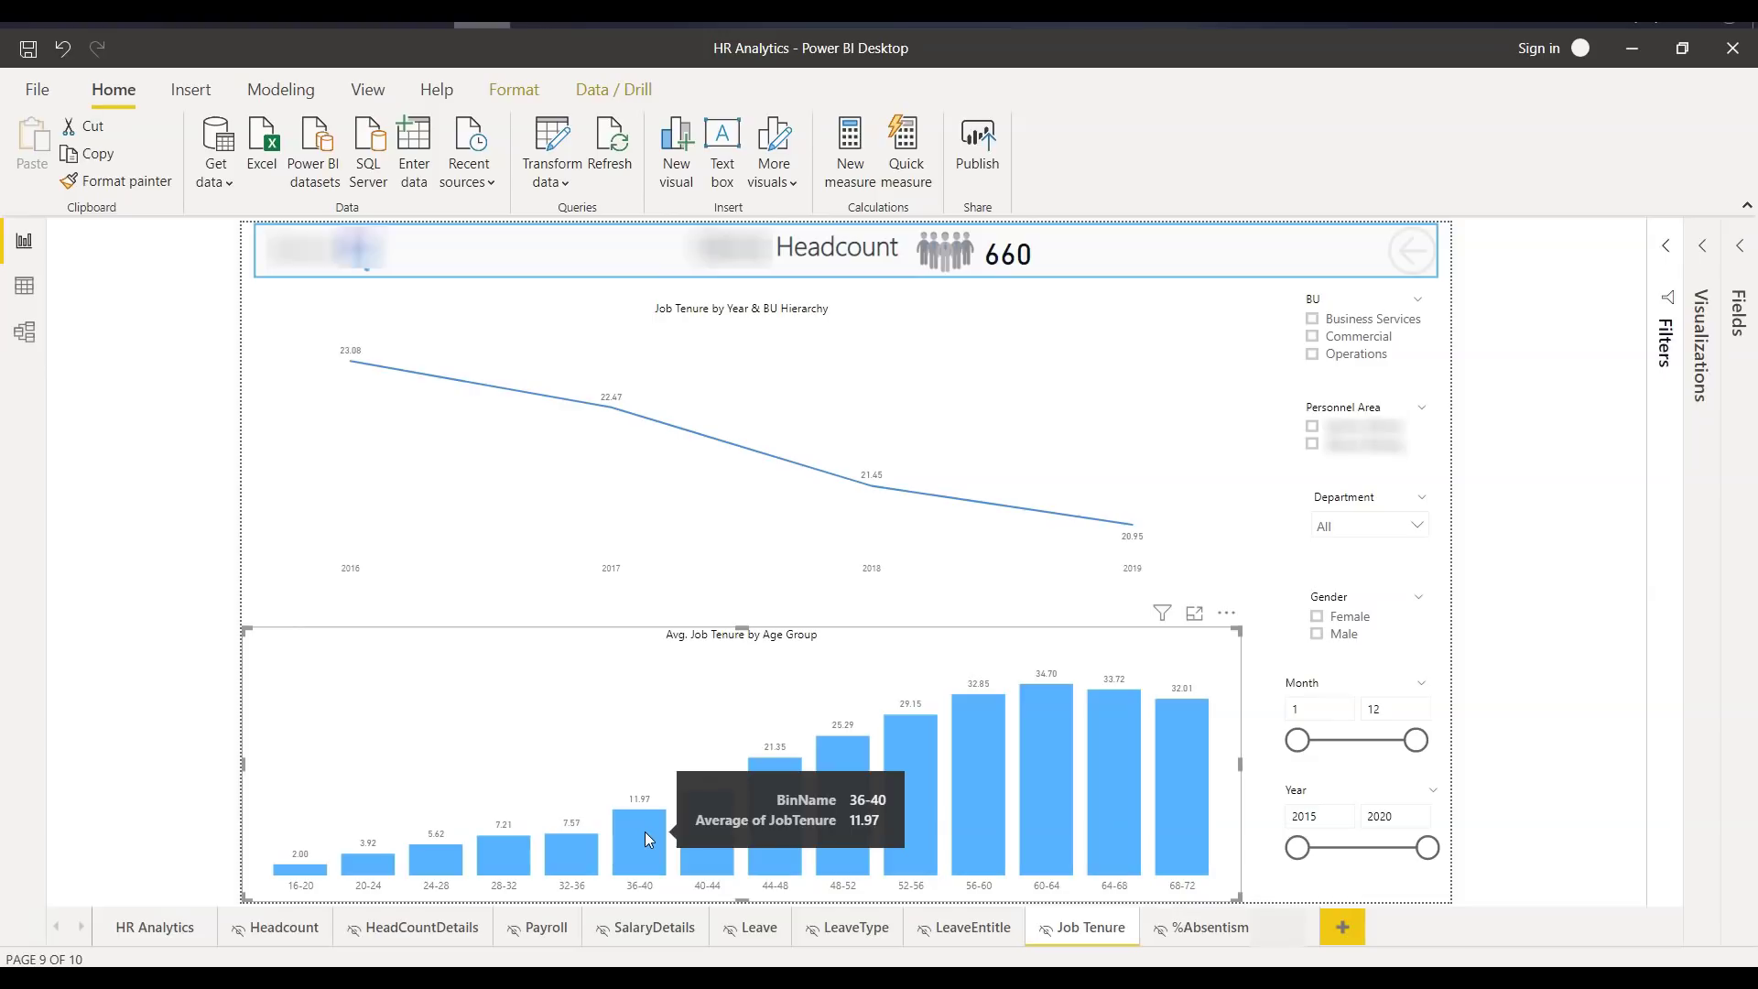
mouse_move(753, 820)
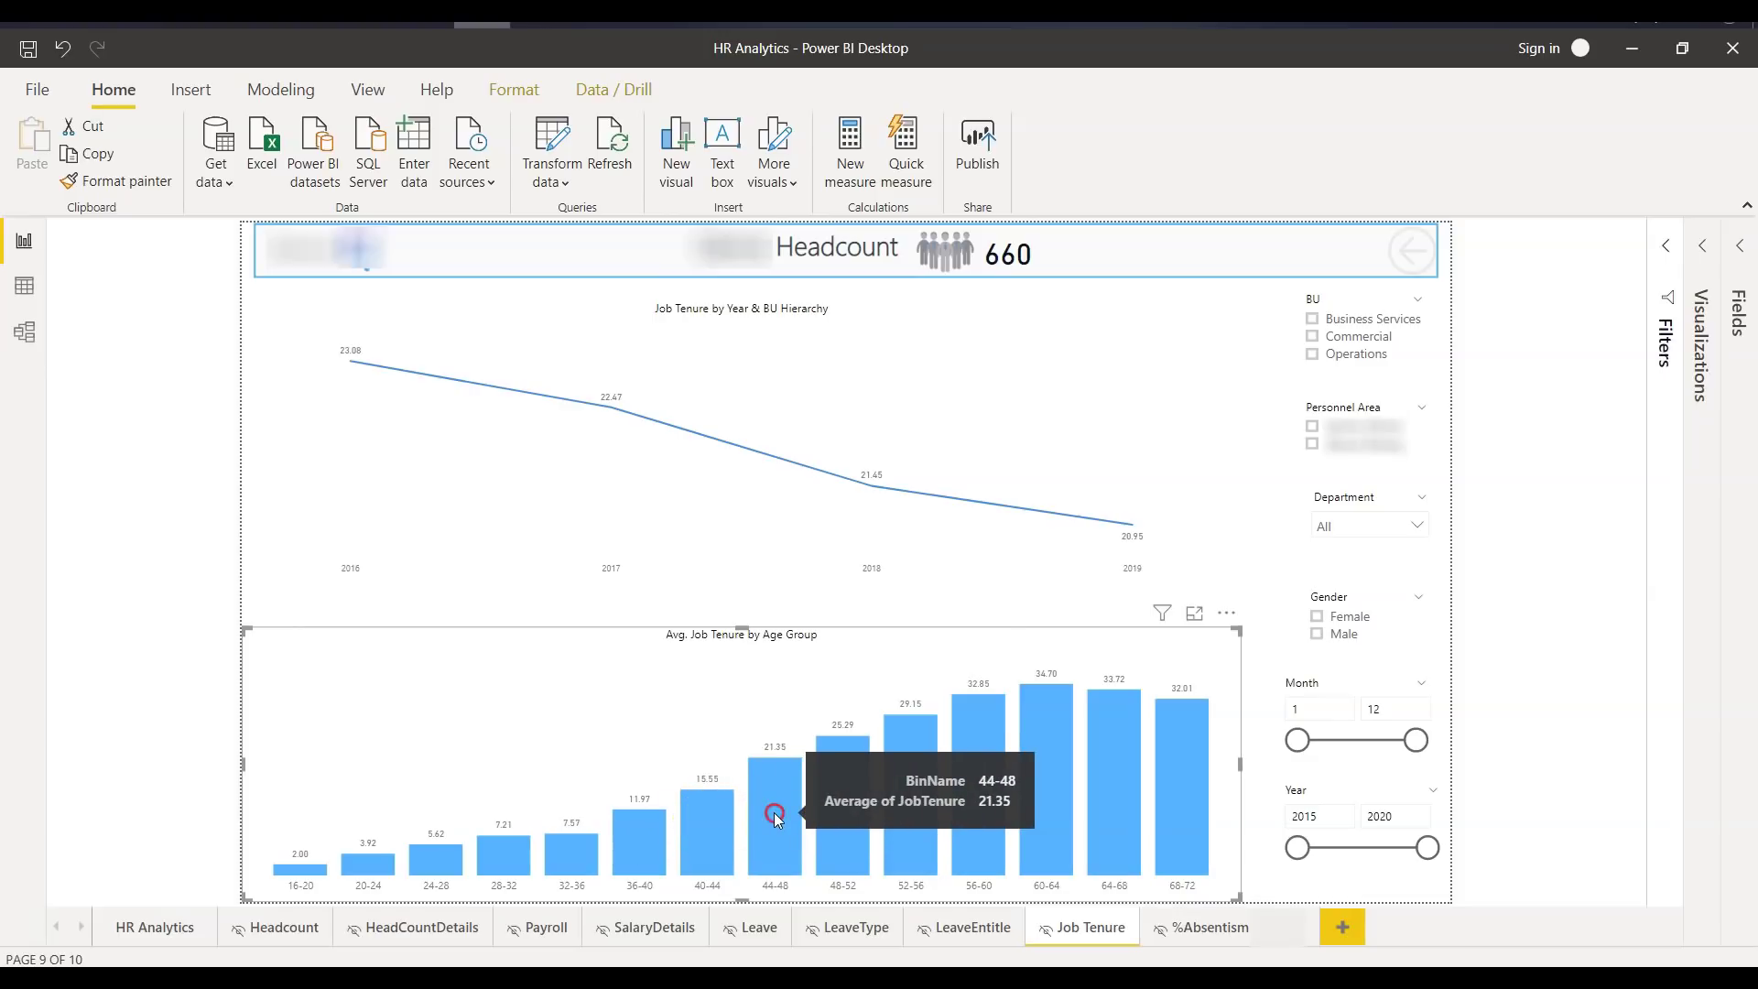
right_click(773, 811)
mouse_move(789, 801)
mouse_move(822, 746)
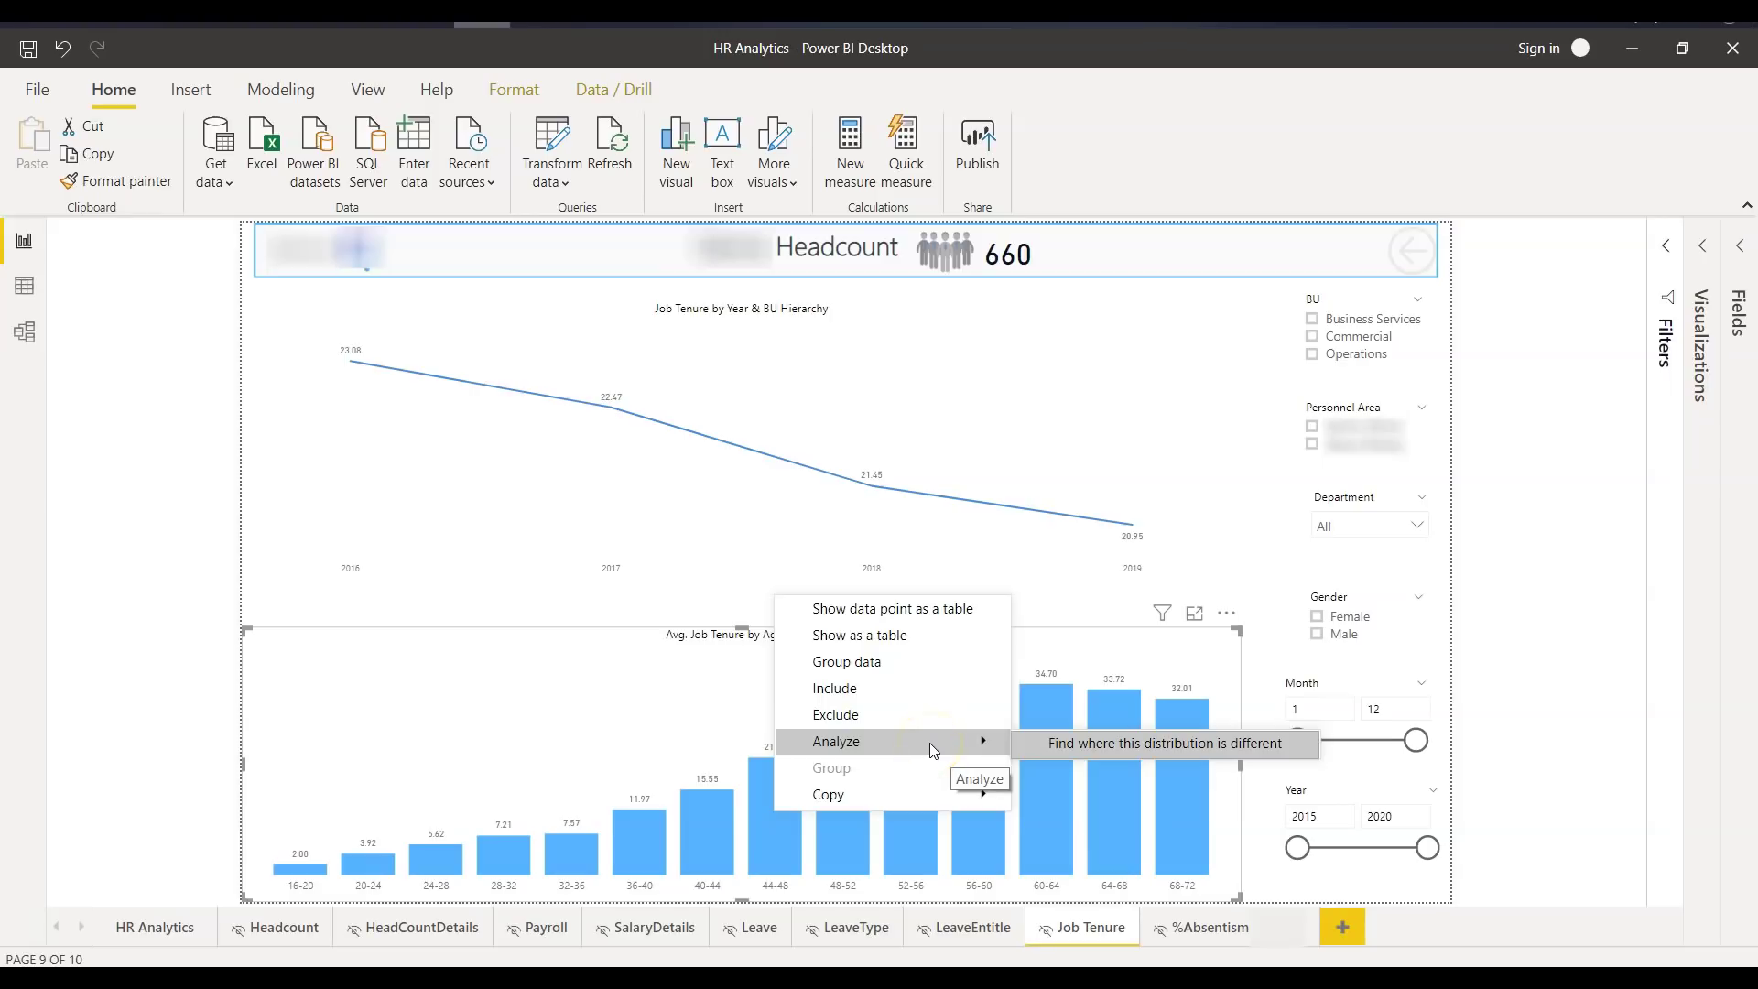
click(1071, 745)
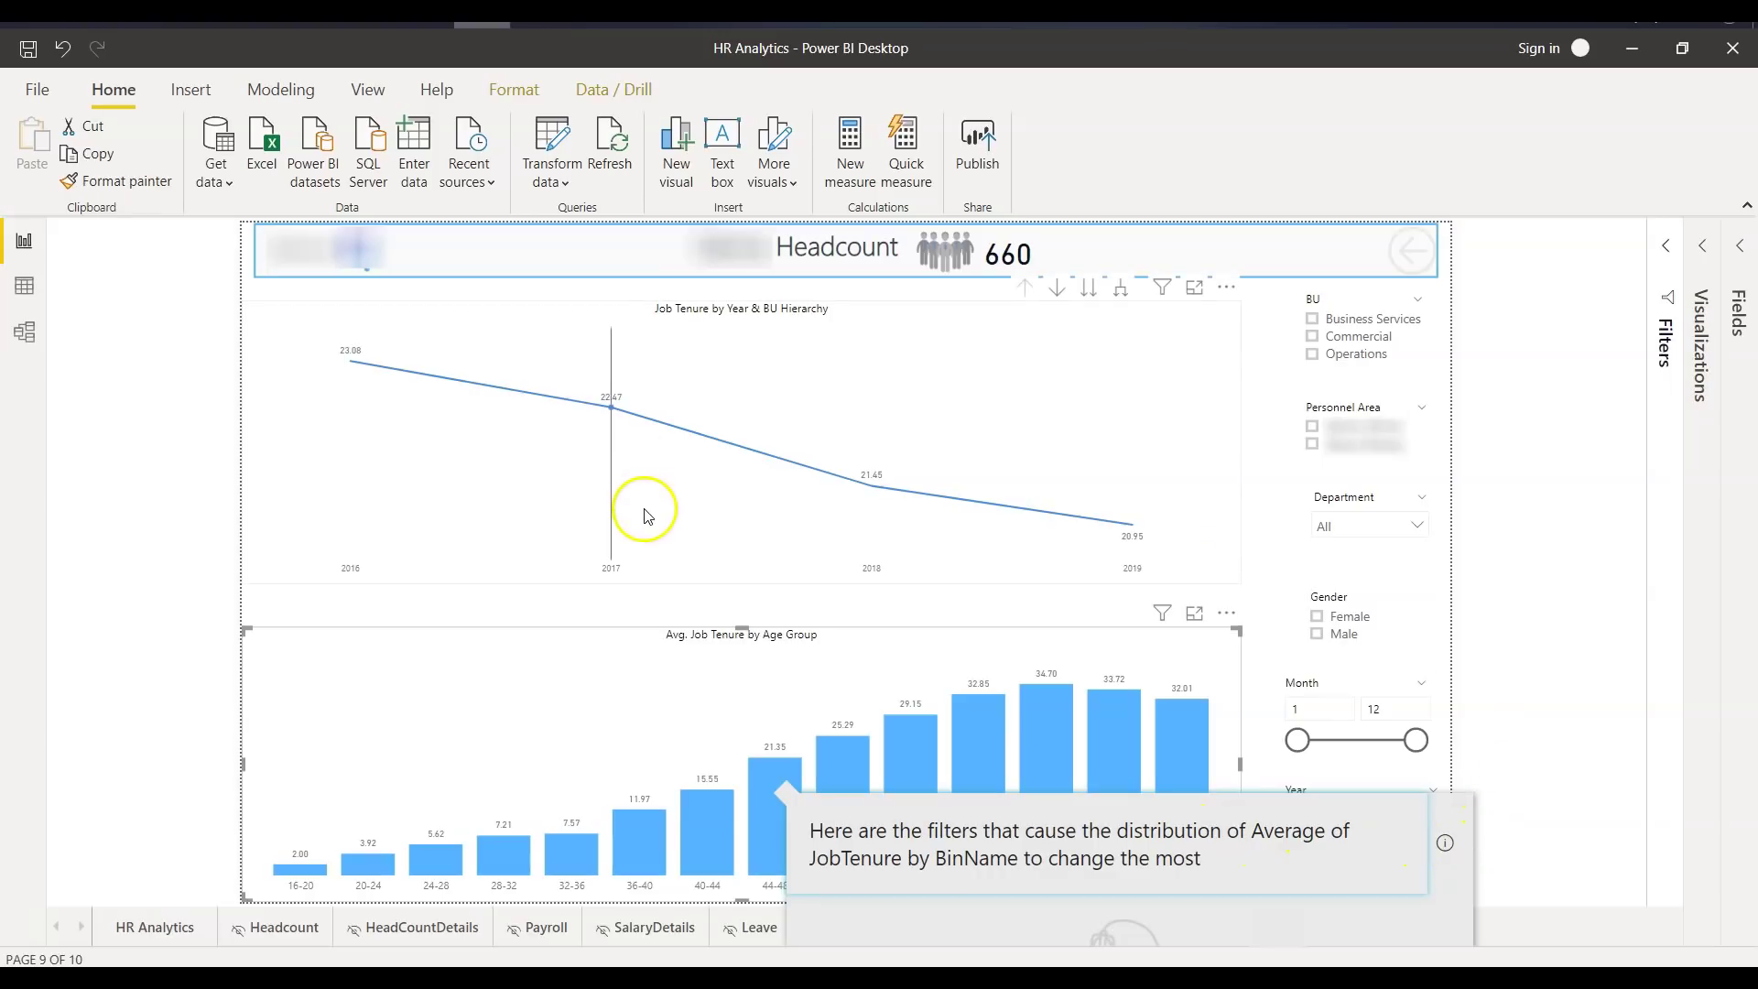
mouse_move(614, 494)
mouse_move(463, 490)
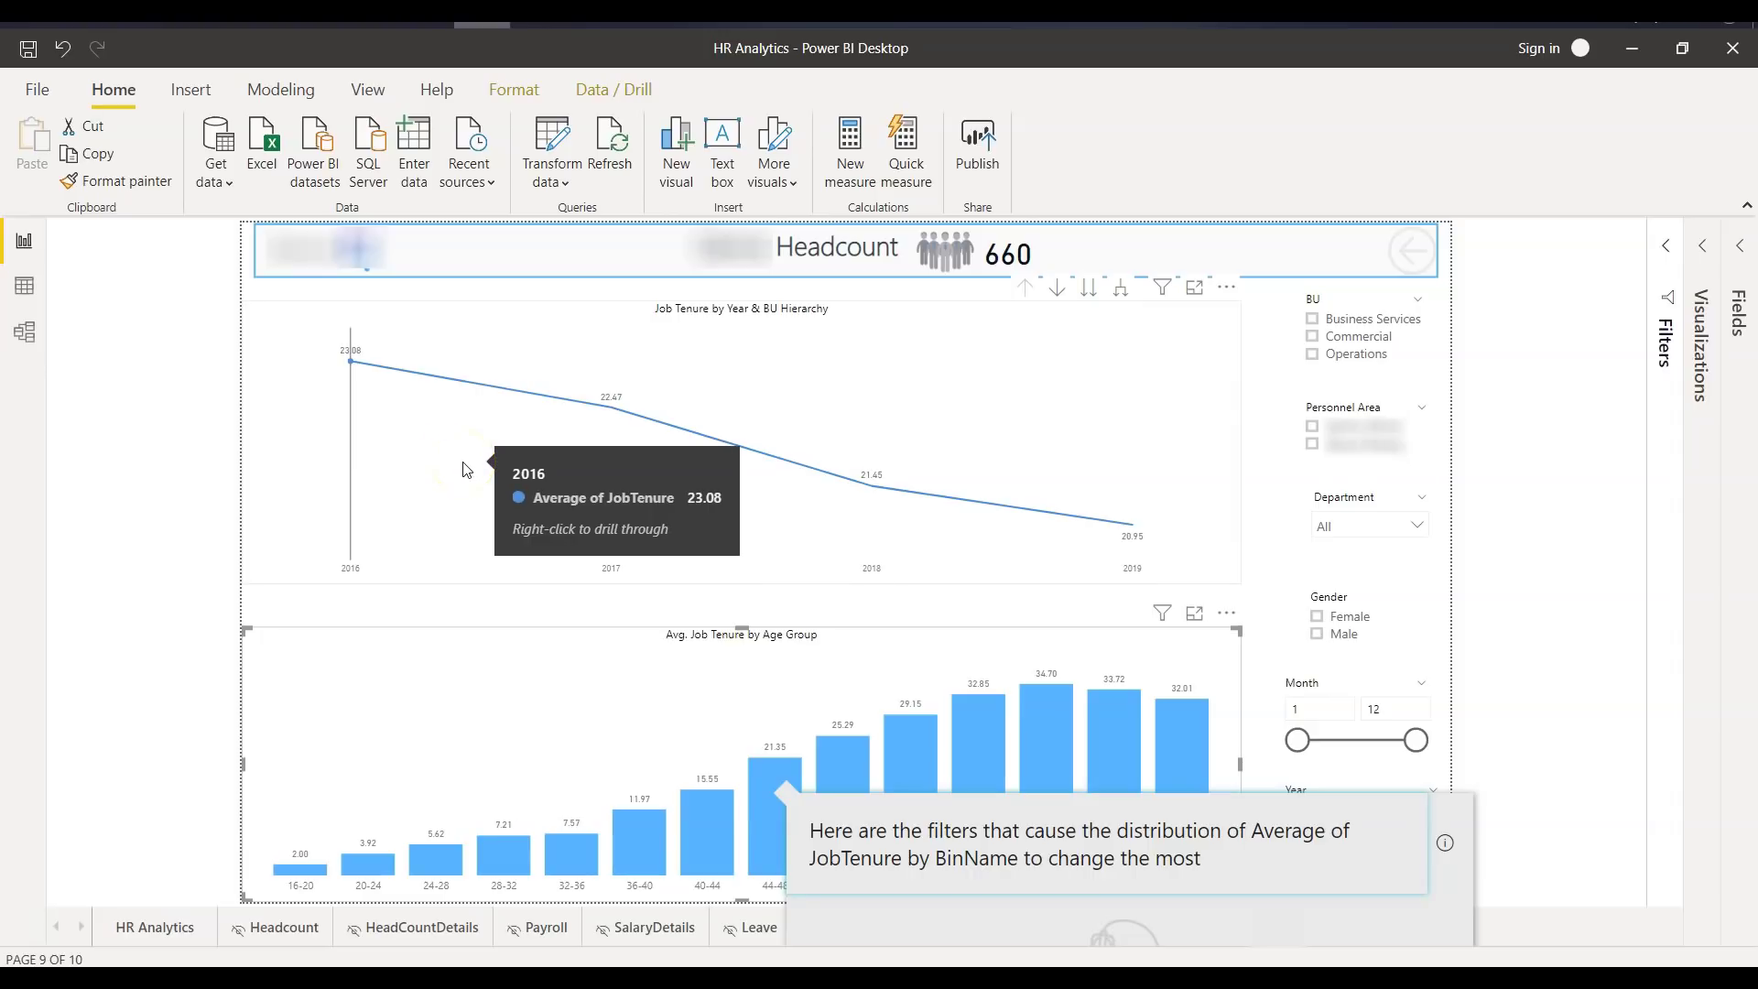
click(1393, 531)
click(1393, 531)
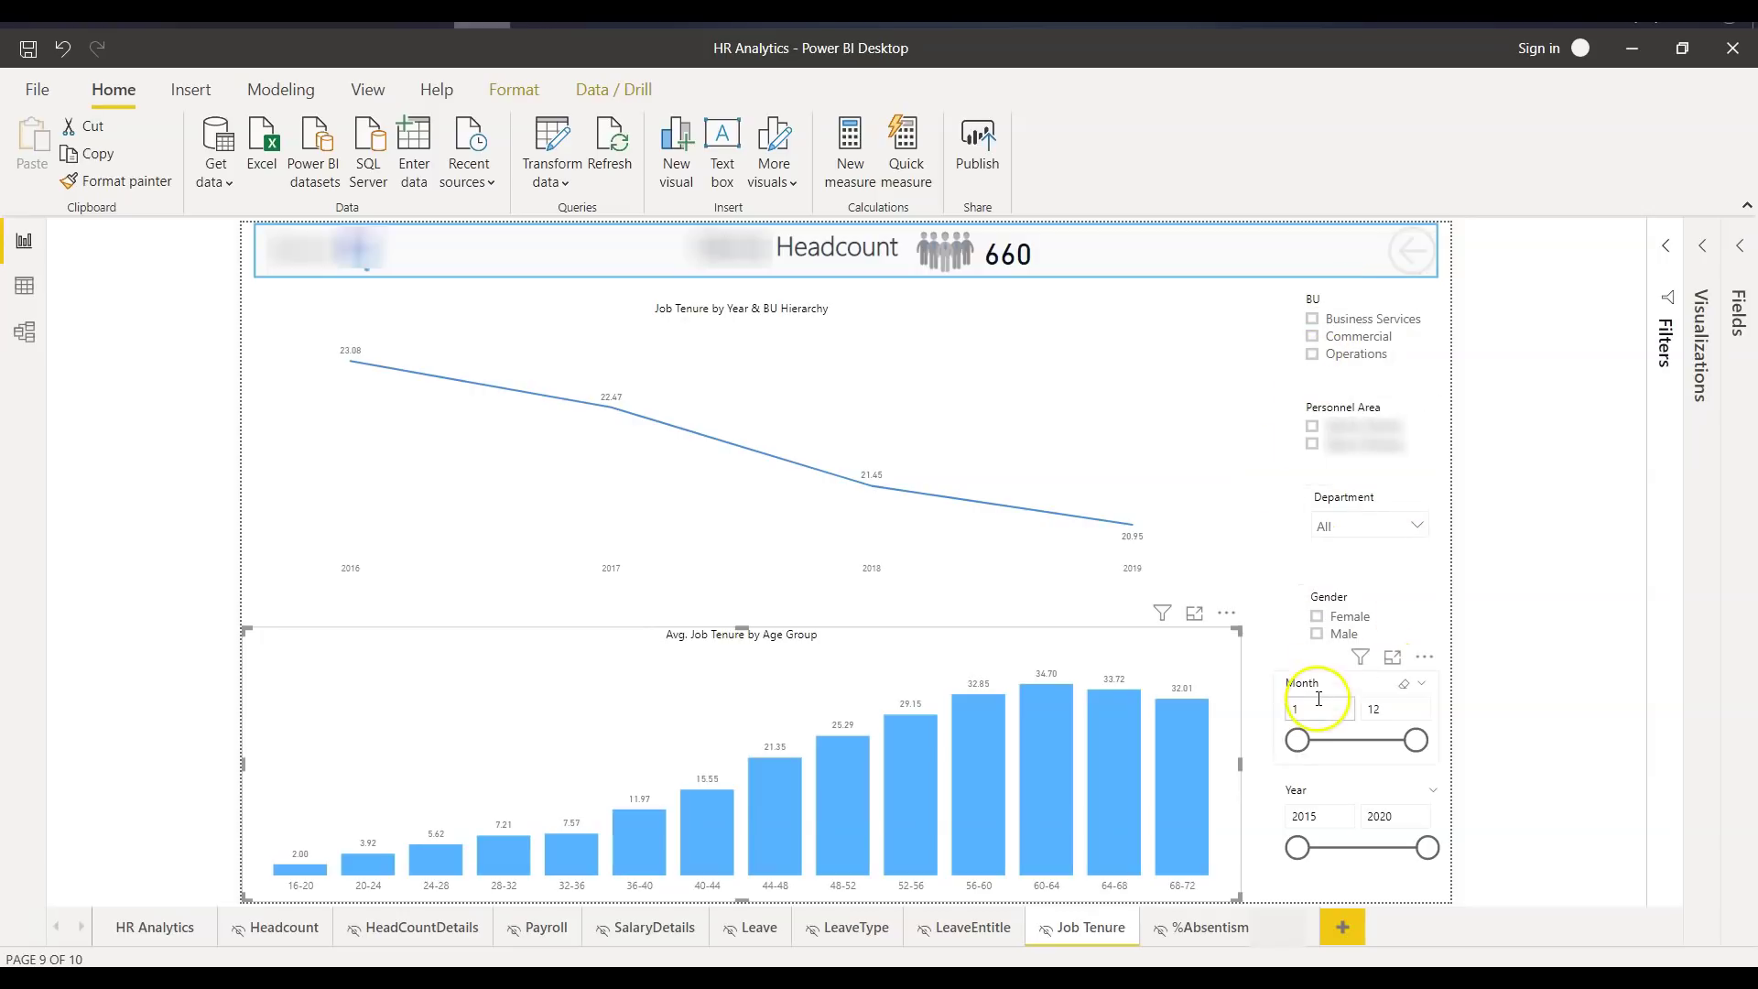
Step: Go back through the Headcount page to the HR Analytics start page and open the Salary dashboard
ctrl+click(1417, 258)
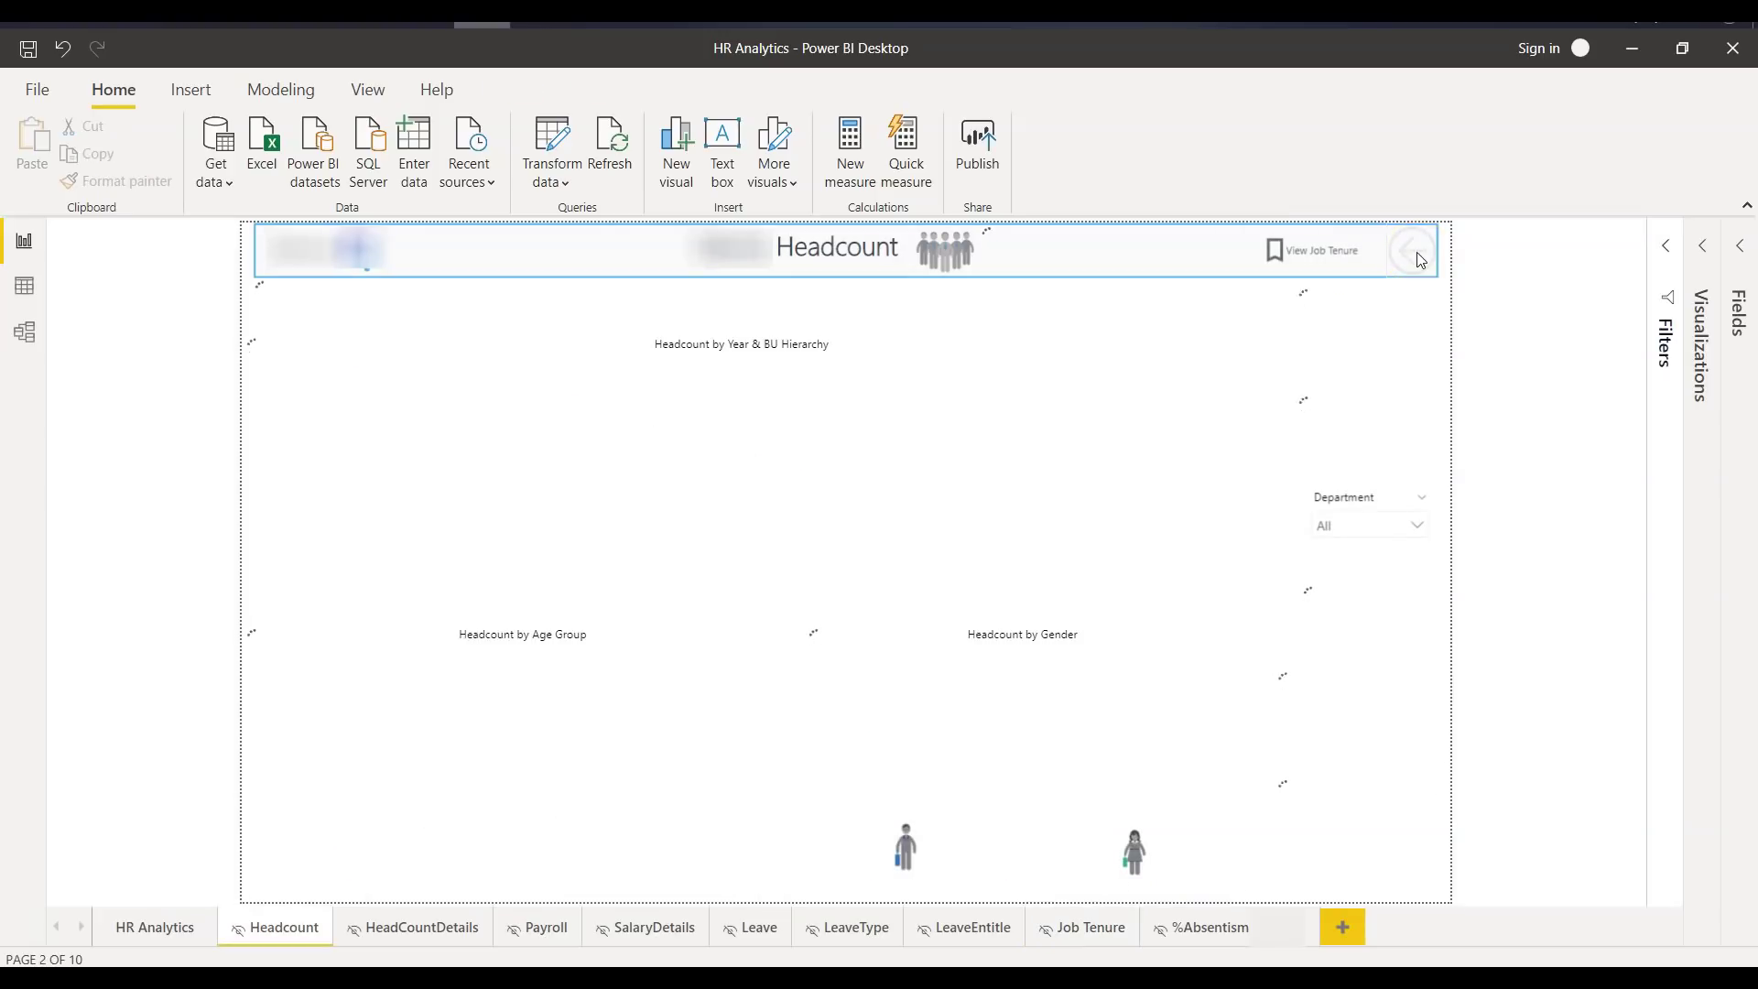
ctrl+click(1418, 259)
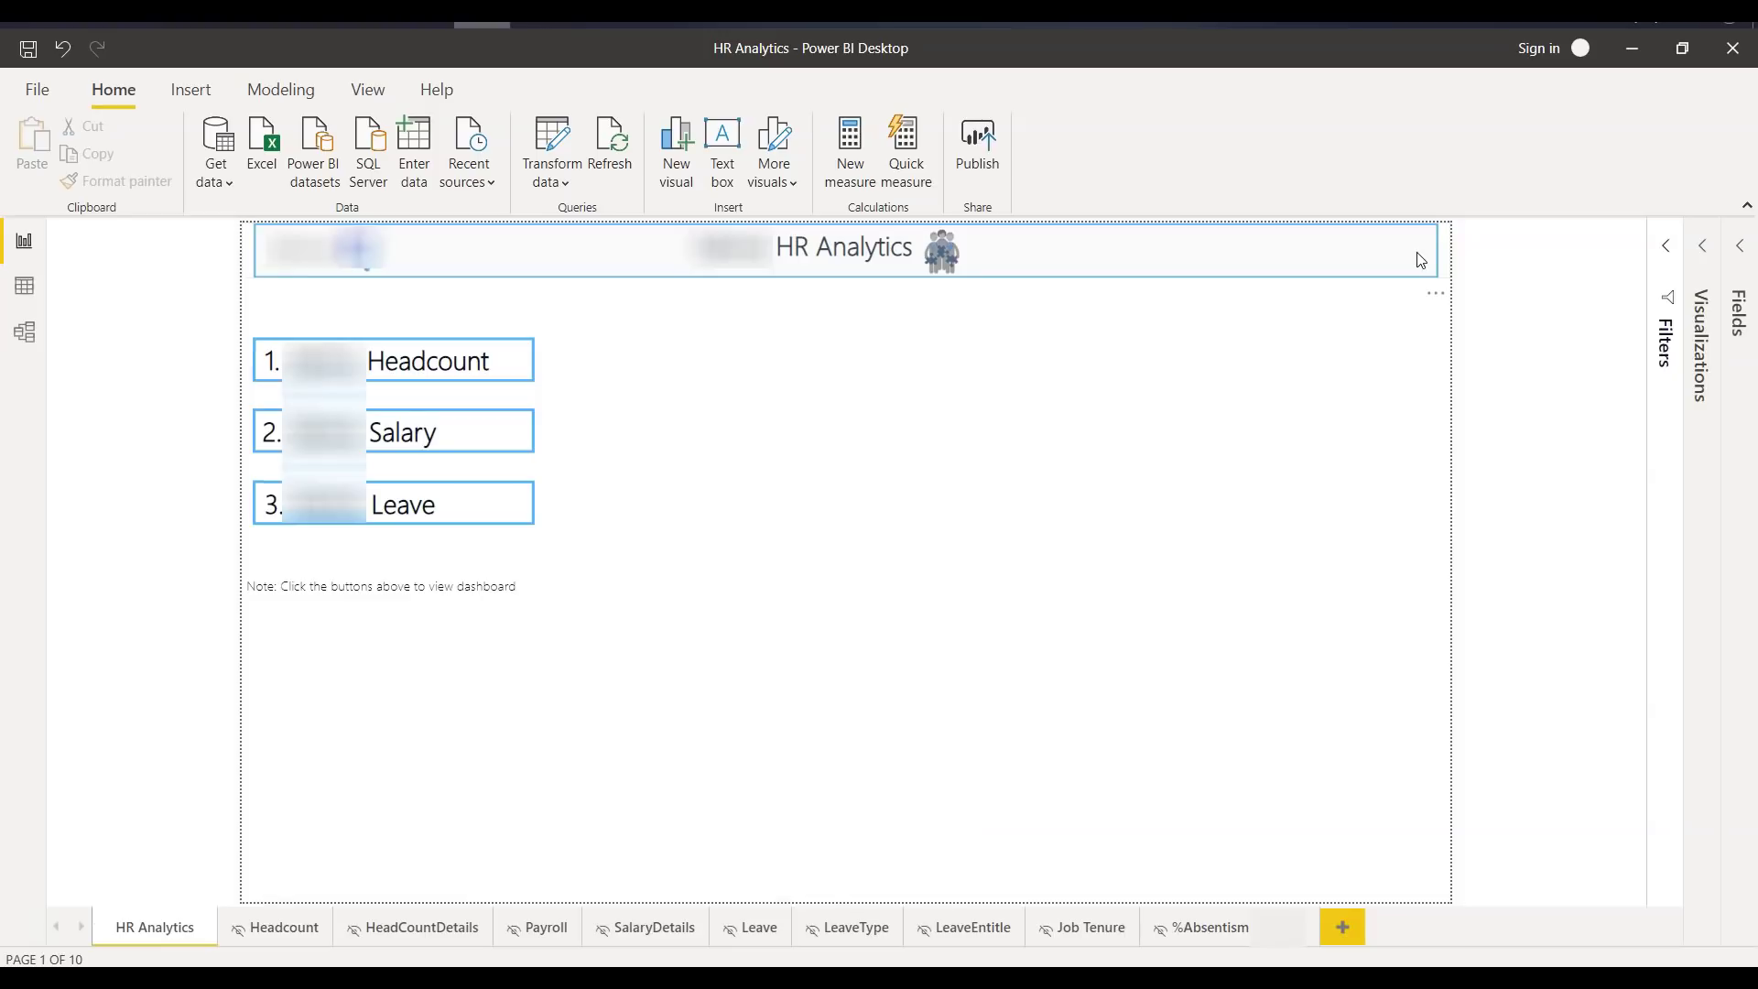
ctrl+click(475, 441)
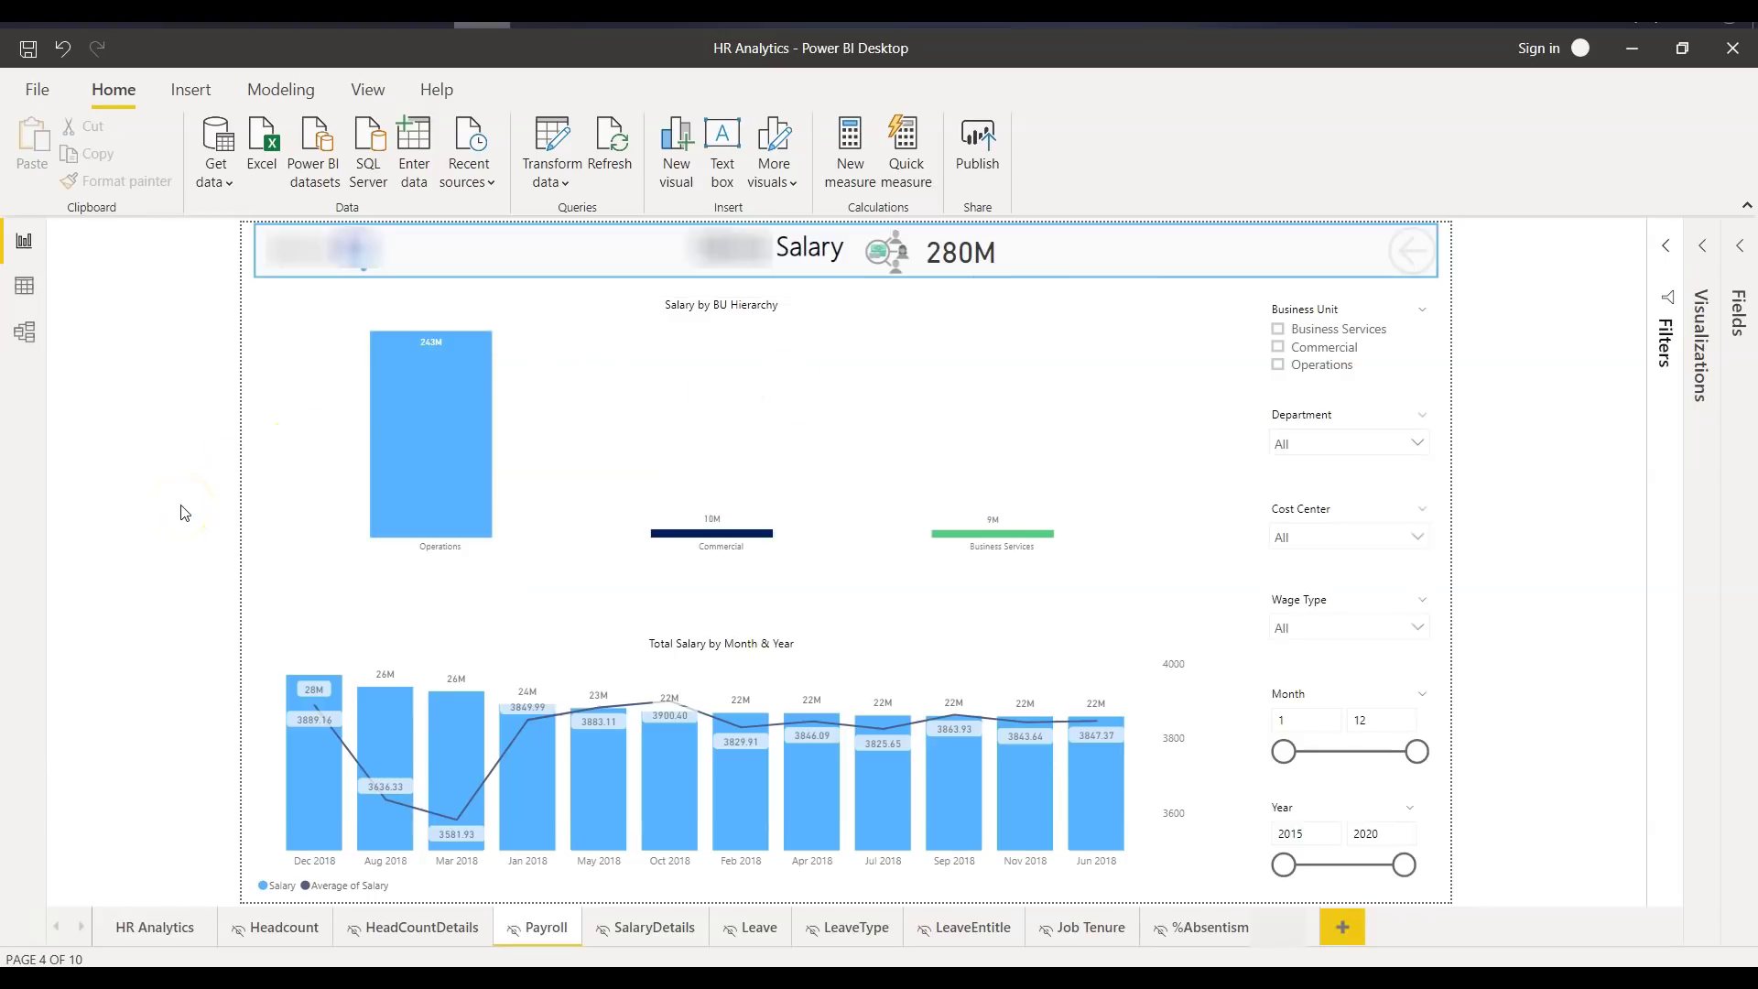
Step: Check the Hide Page setting in the Payroll page's options without changing it
click(547, 933)
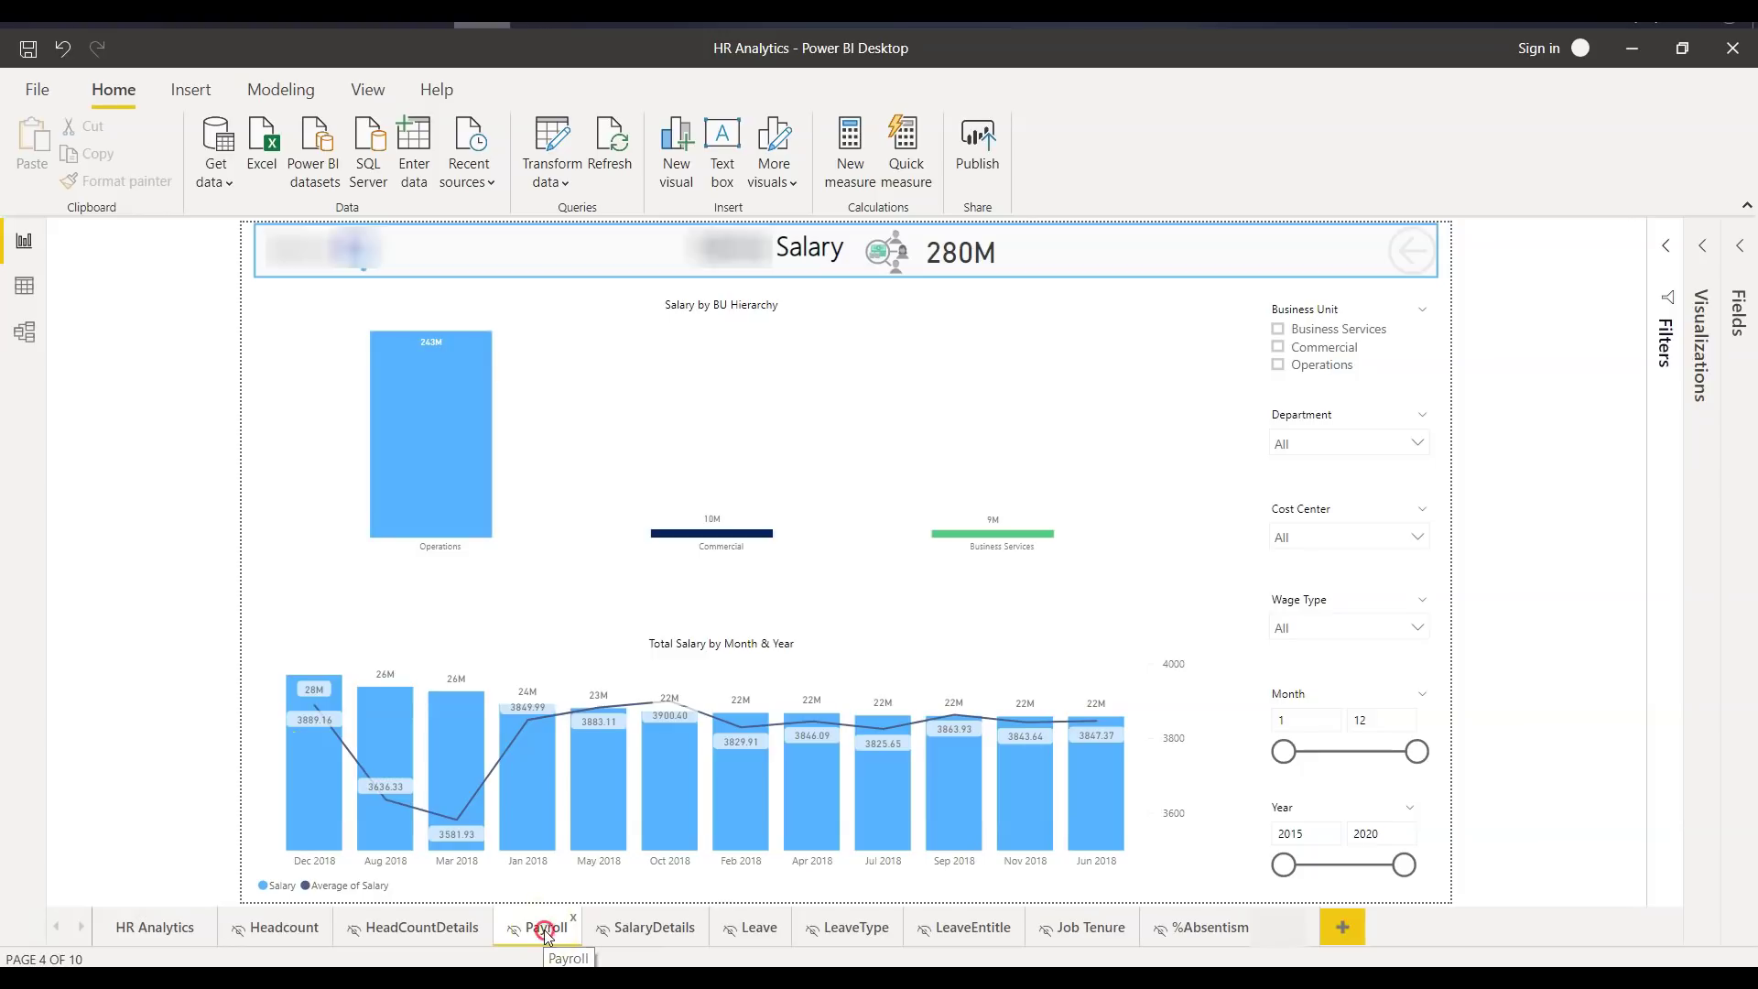
right_click(547, 933)
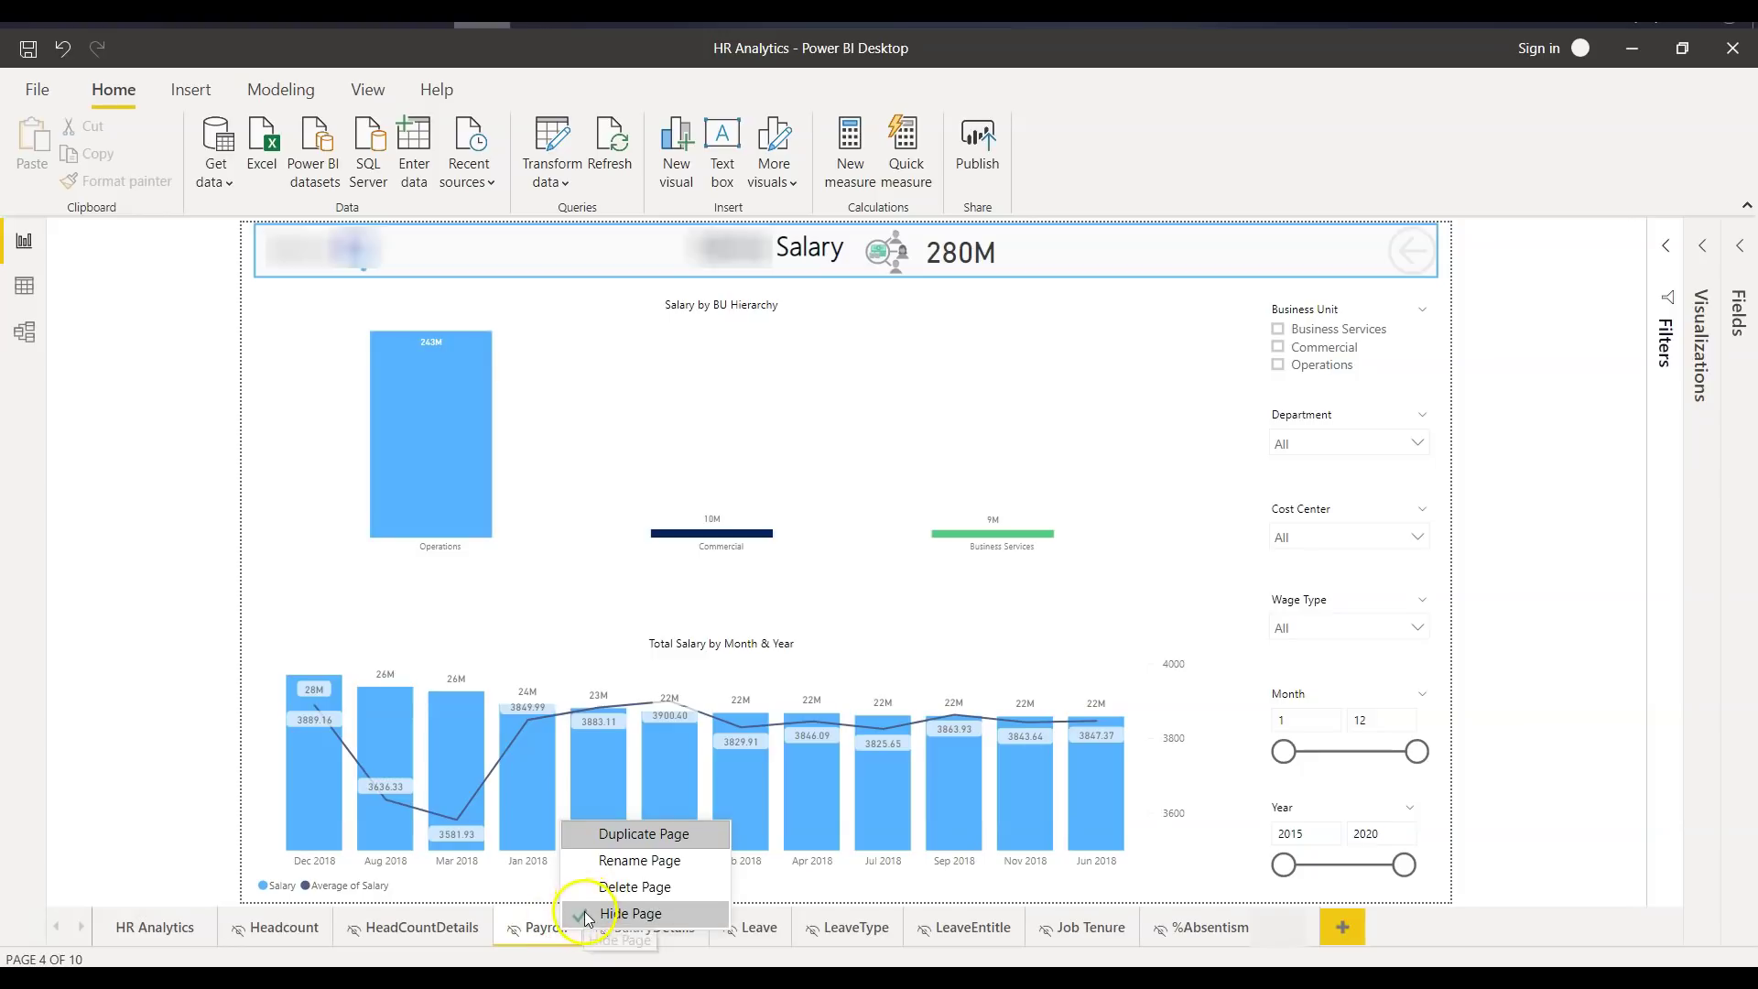
click(215, 616)
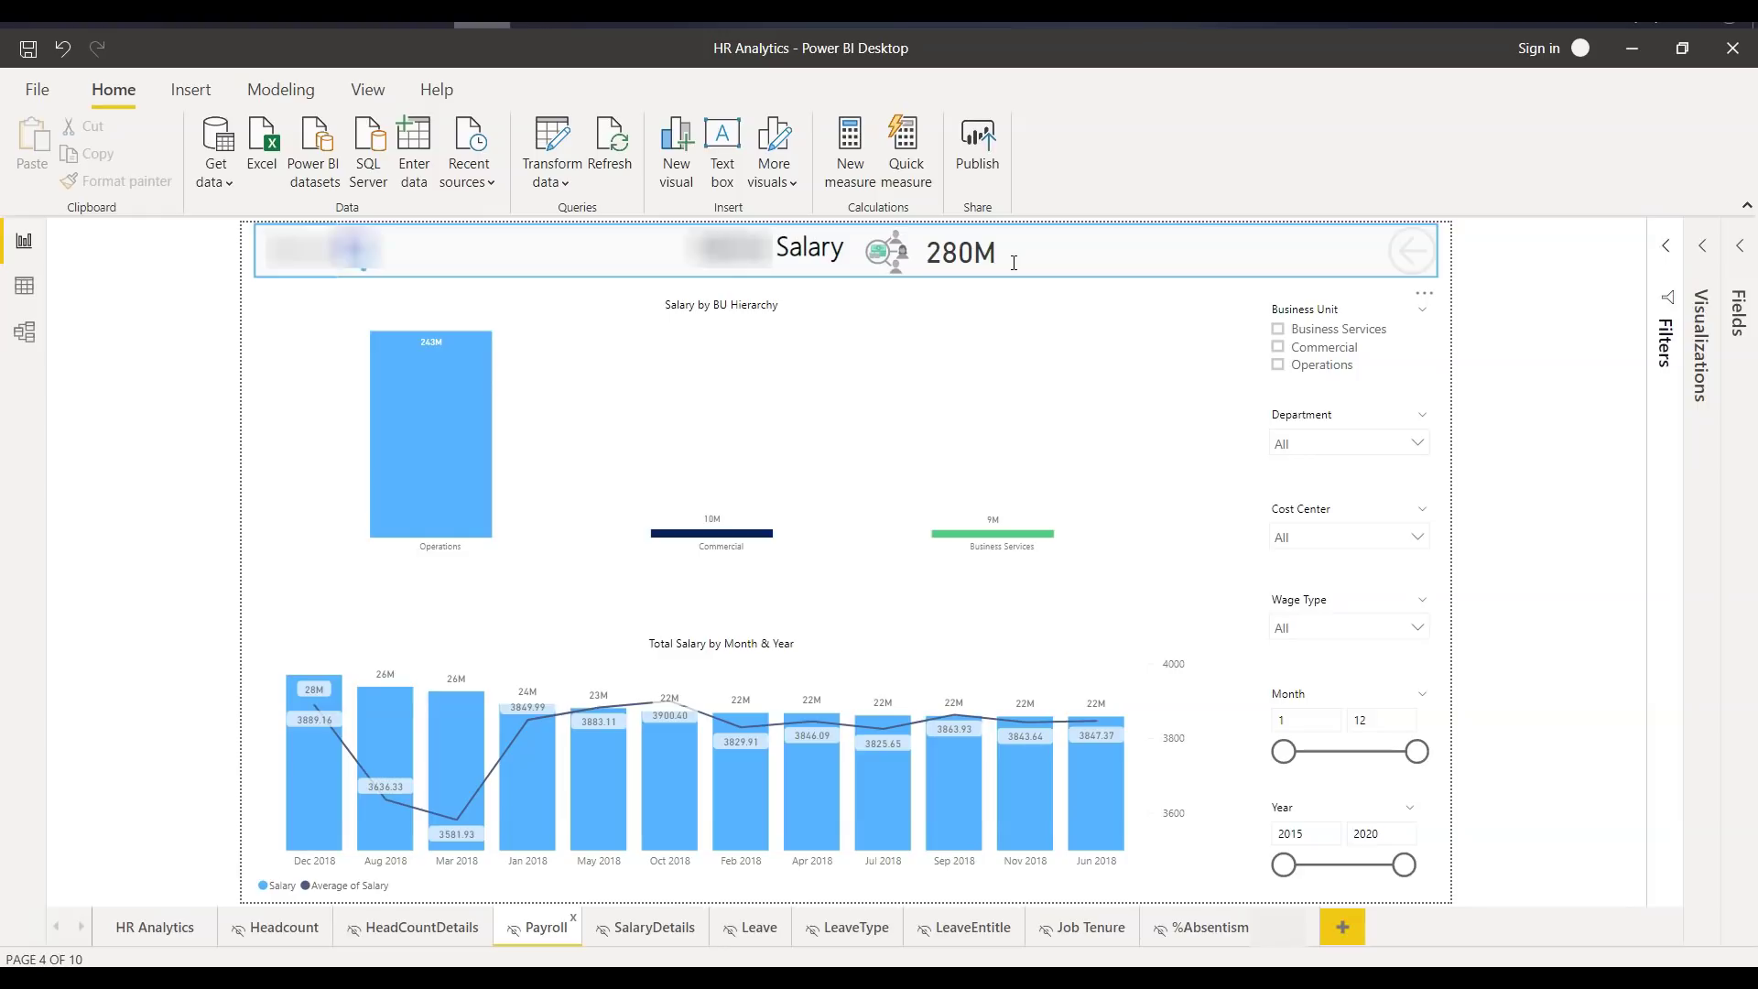
Step: Look over the Payroll page's salary charts and drill through from the Operations bar of Salary by BU Hierarchy to SalaryDetails
click(1045, 261)
click(657, 403)
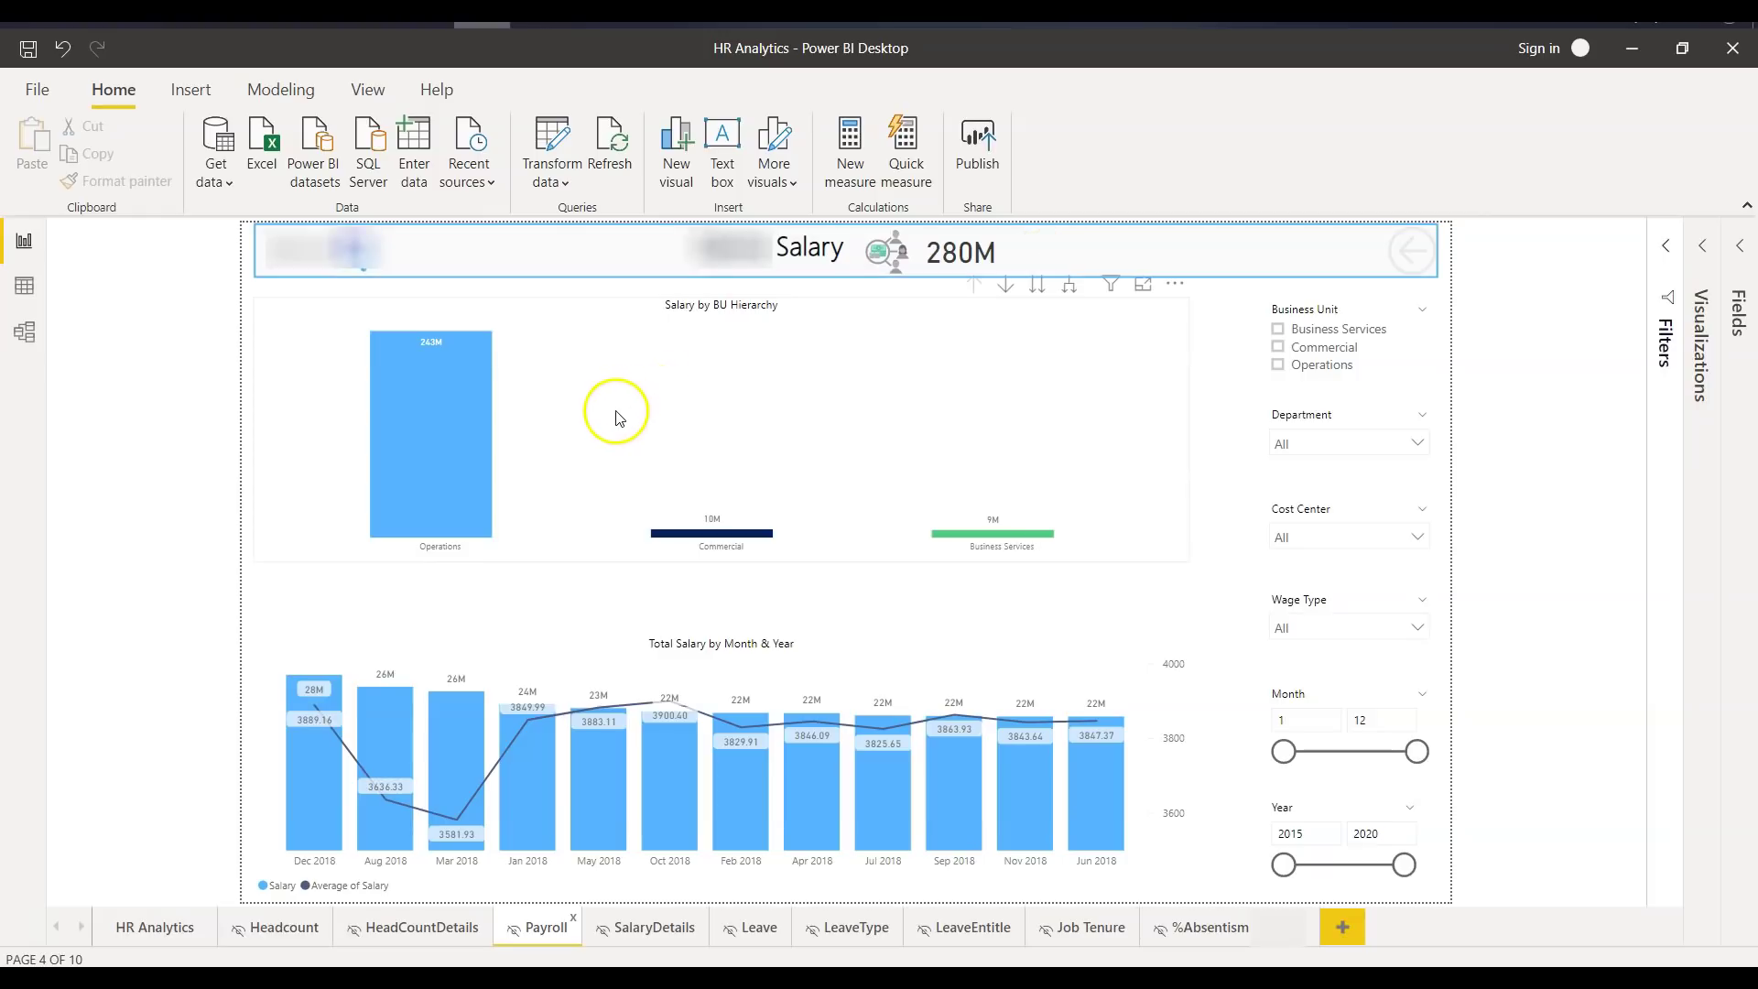
click(617, 416)
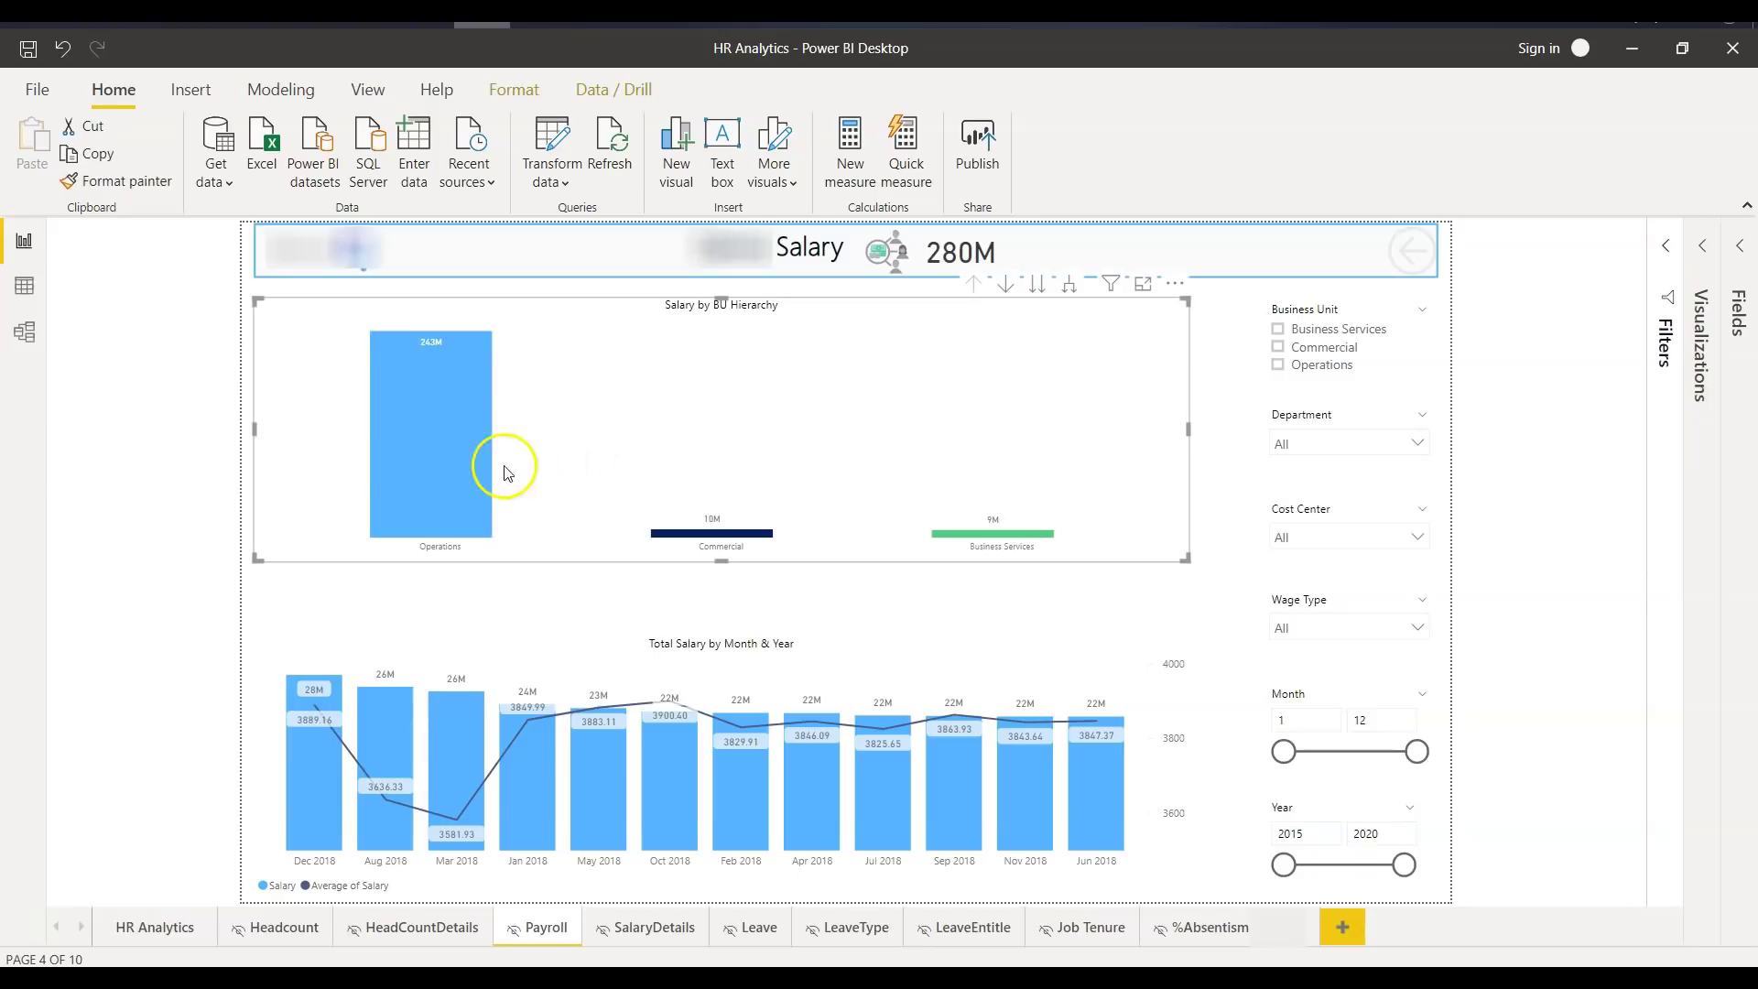
mouse_move(469, 474)
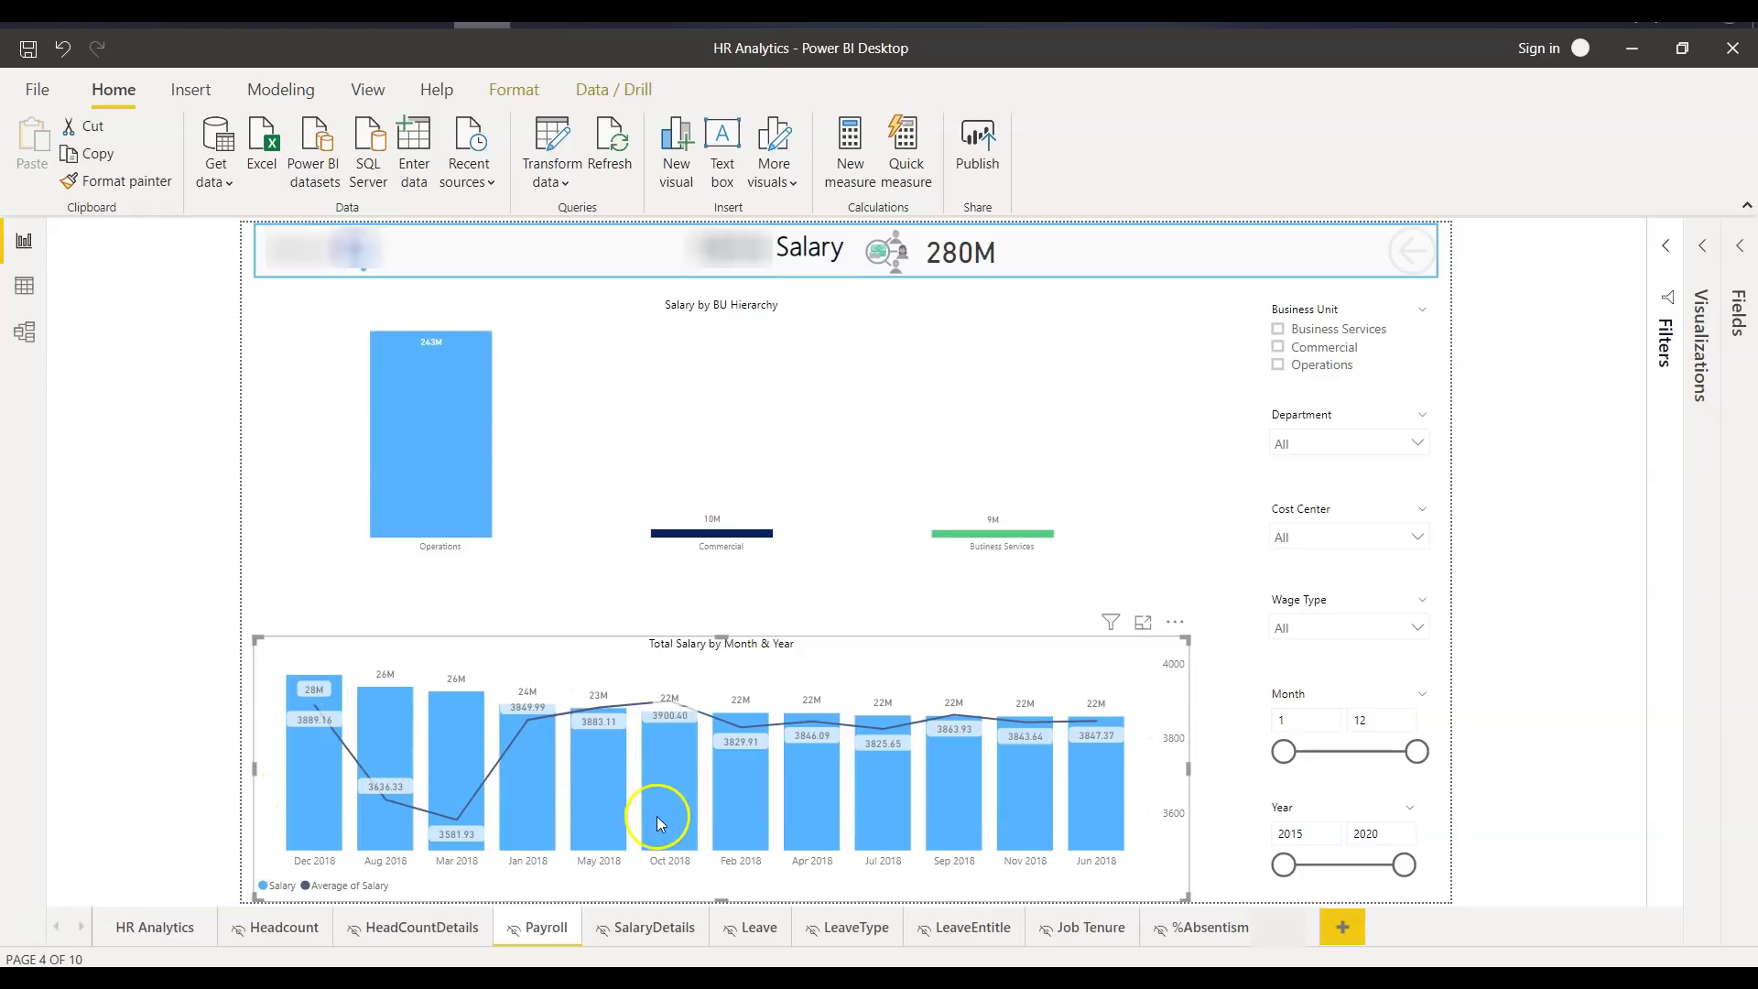
mouse_move(658, 821)
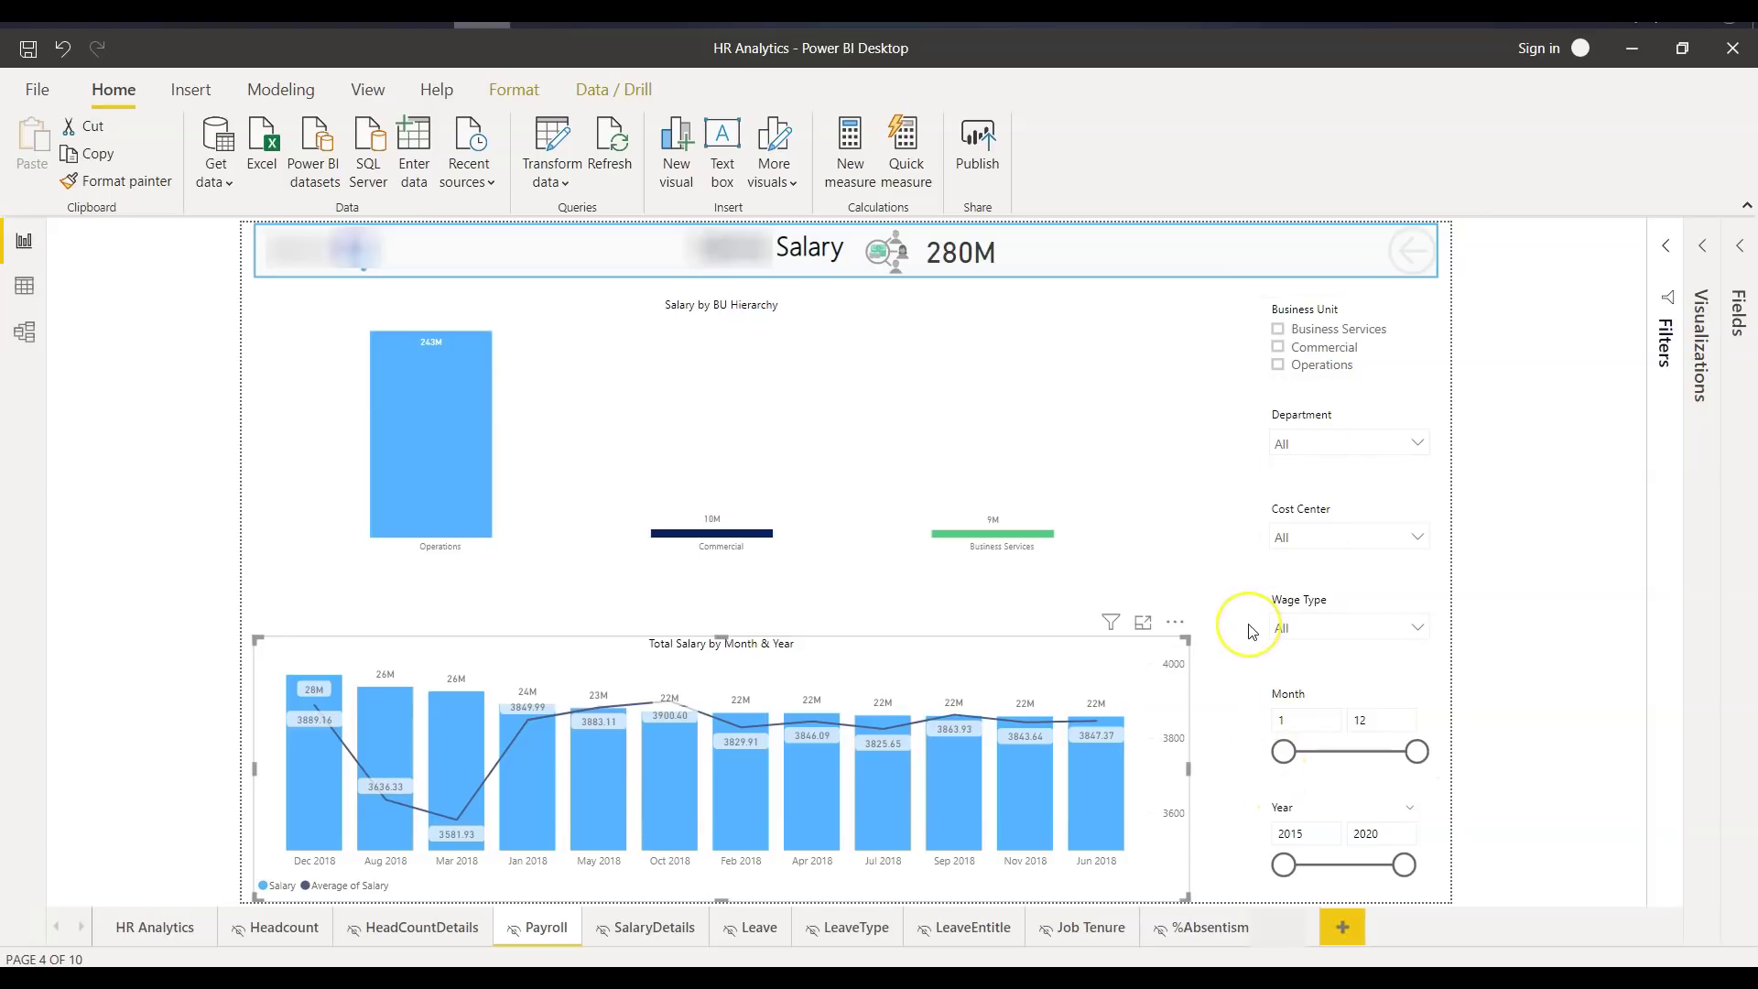
right_click(457, 442)
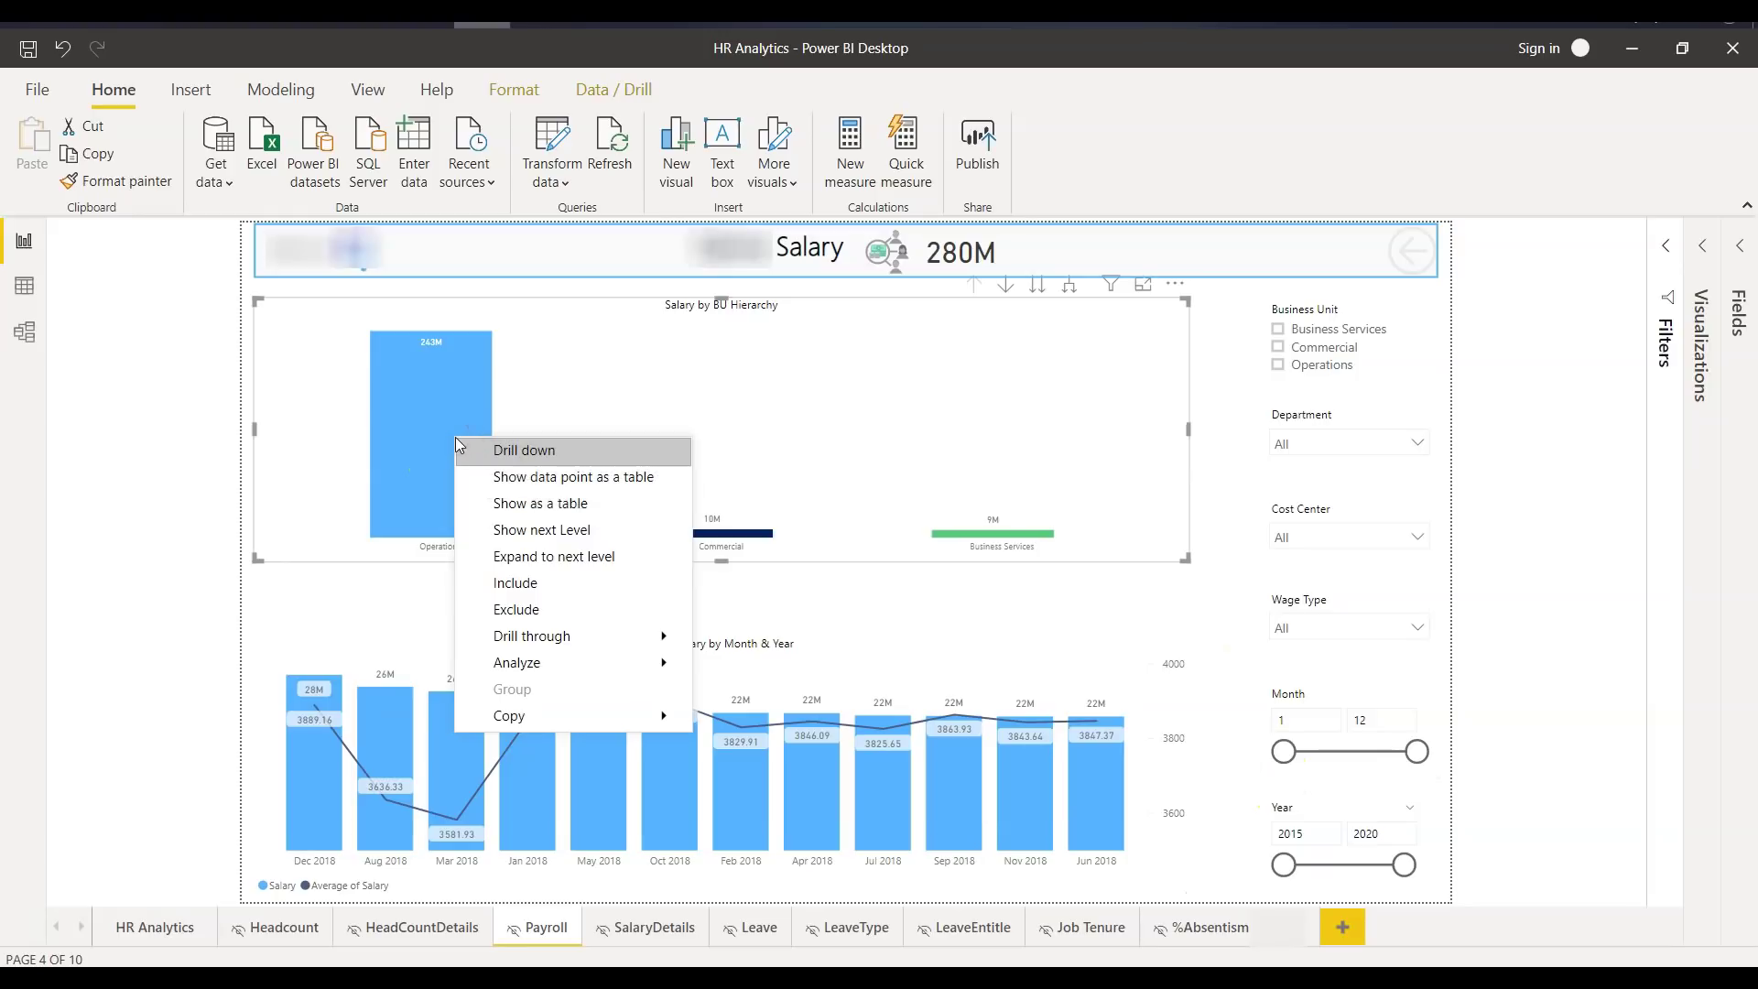
mouse_move(623, 635)
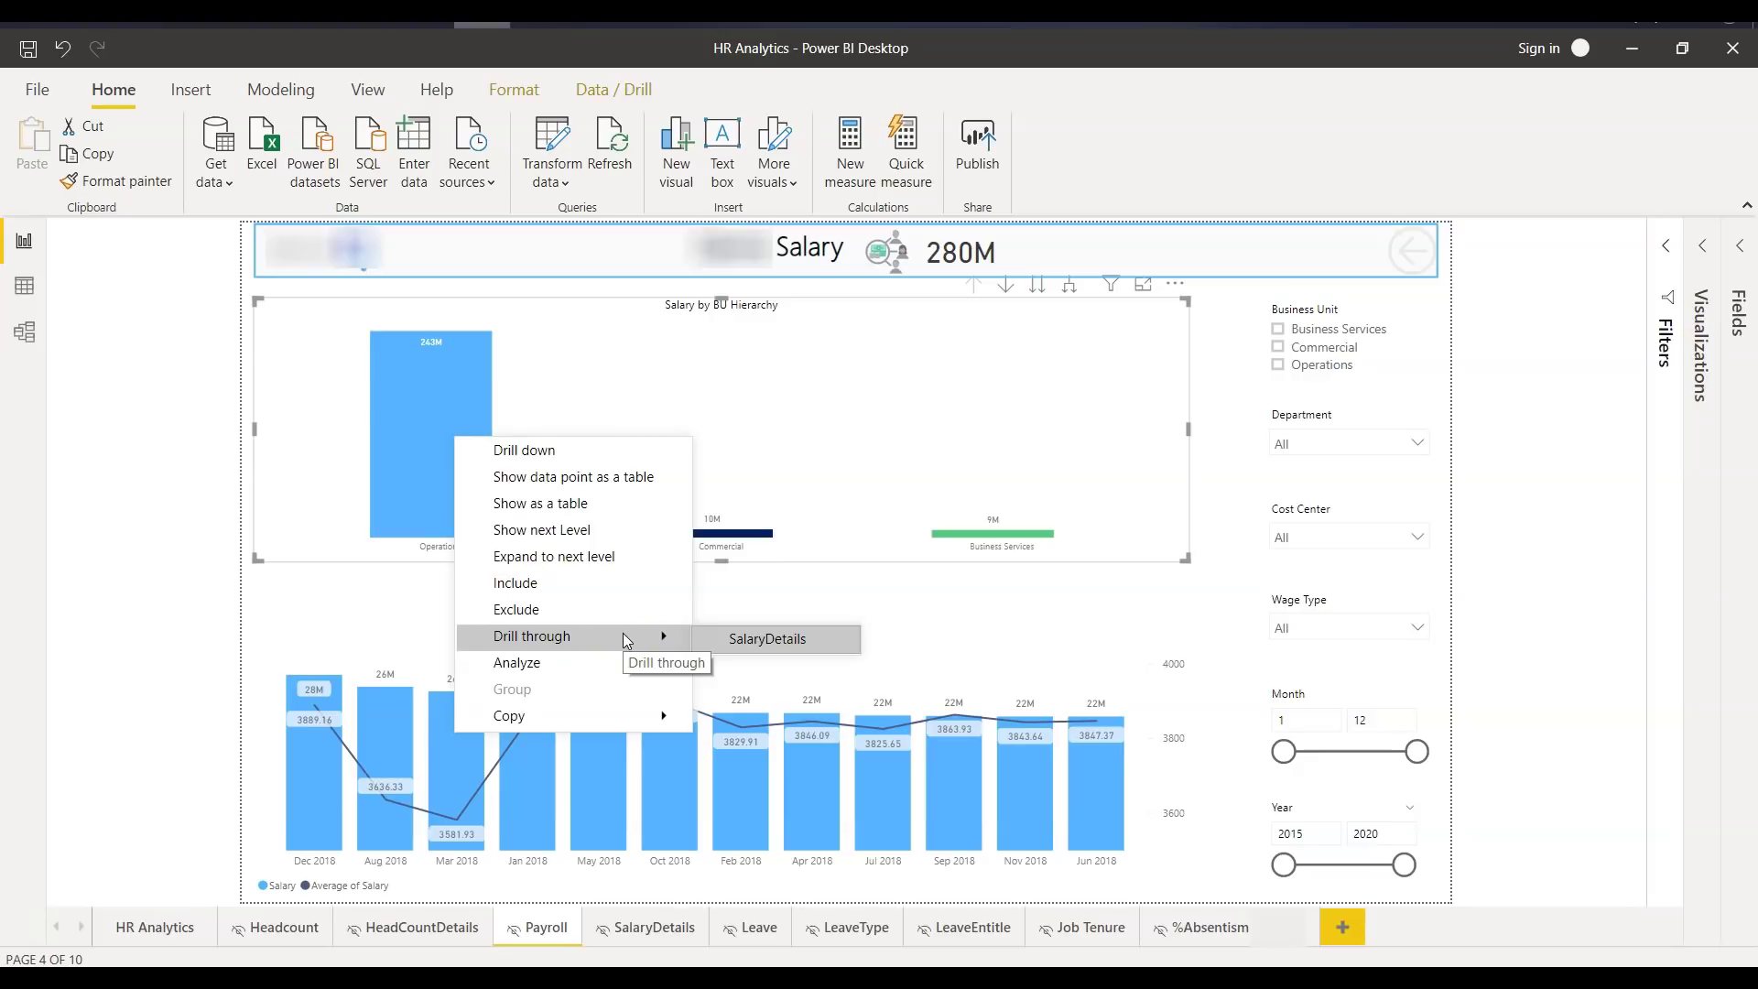
click(724, 636)
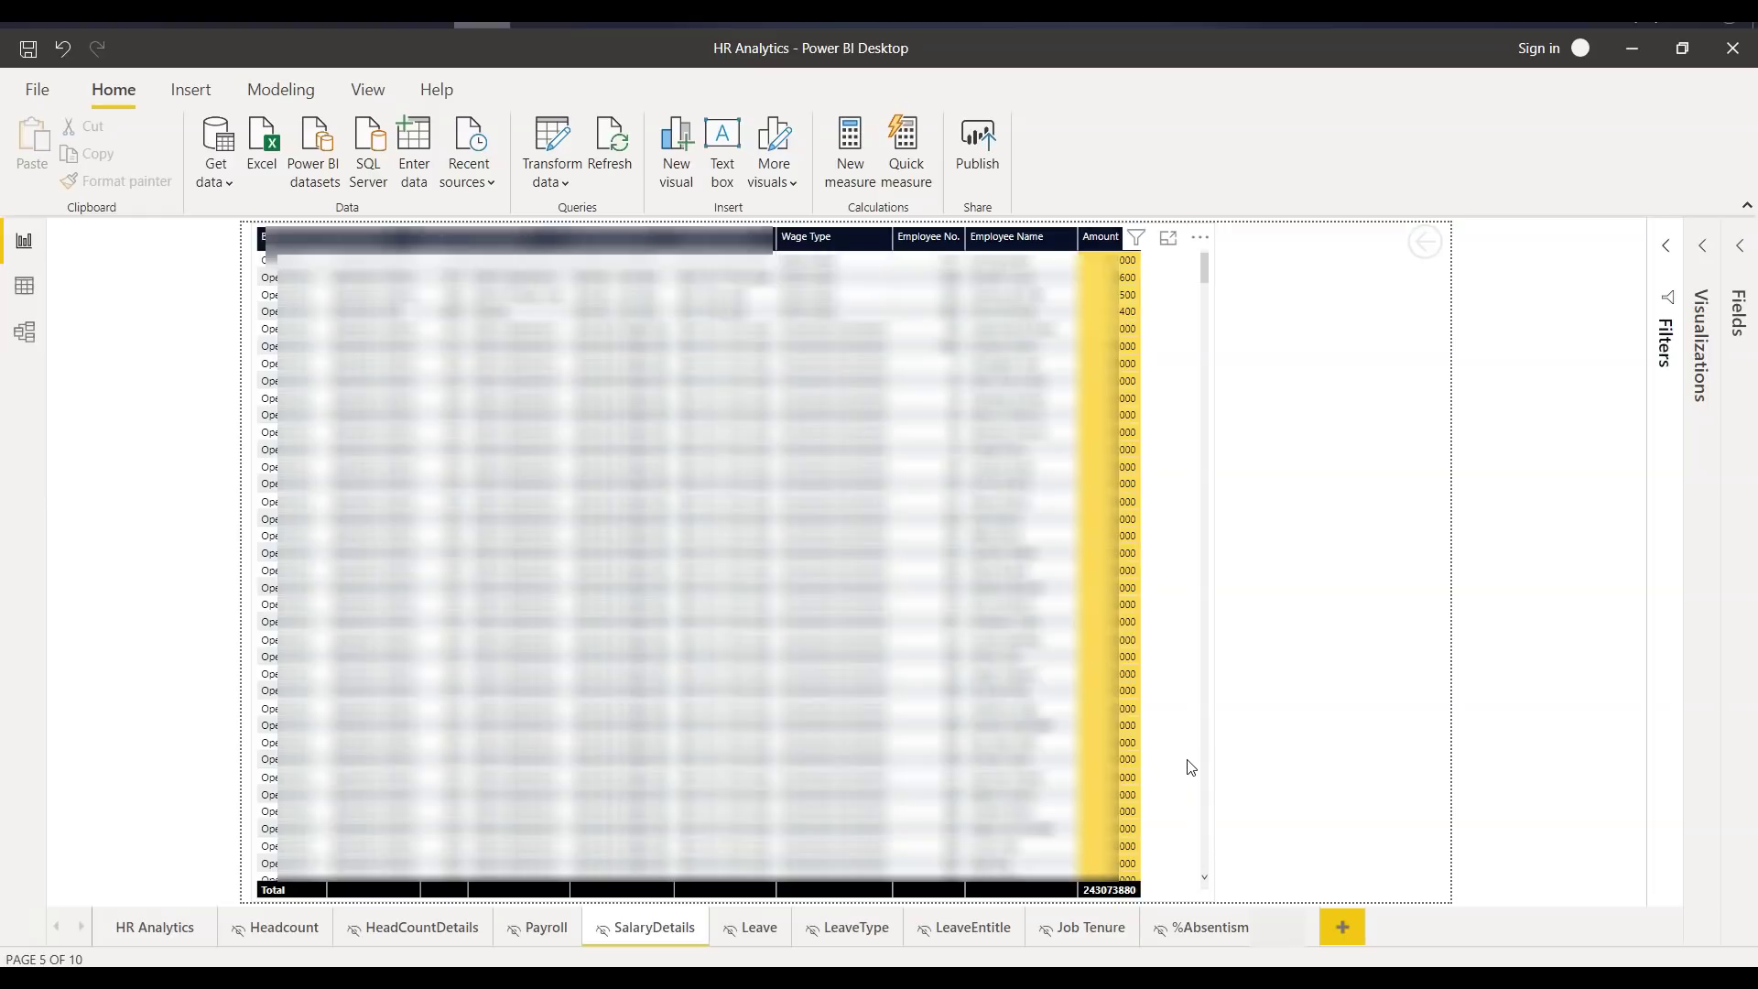
Step: Look over the columns of the SalaryDetails table and return to the Payroll page
click(725, 541)
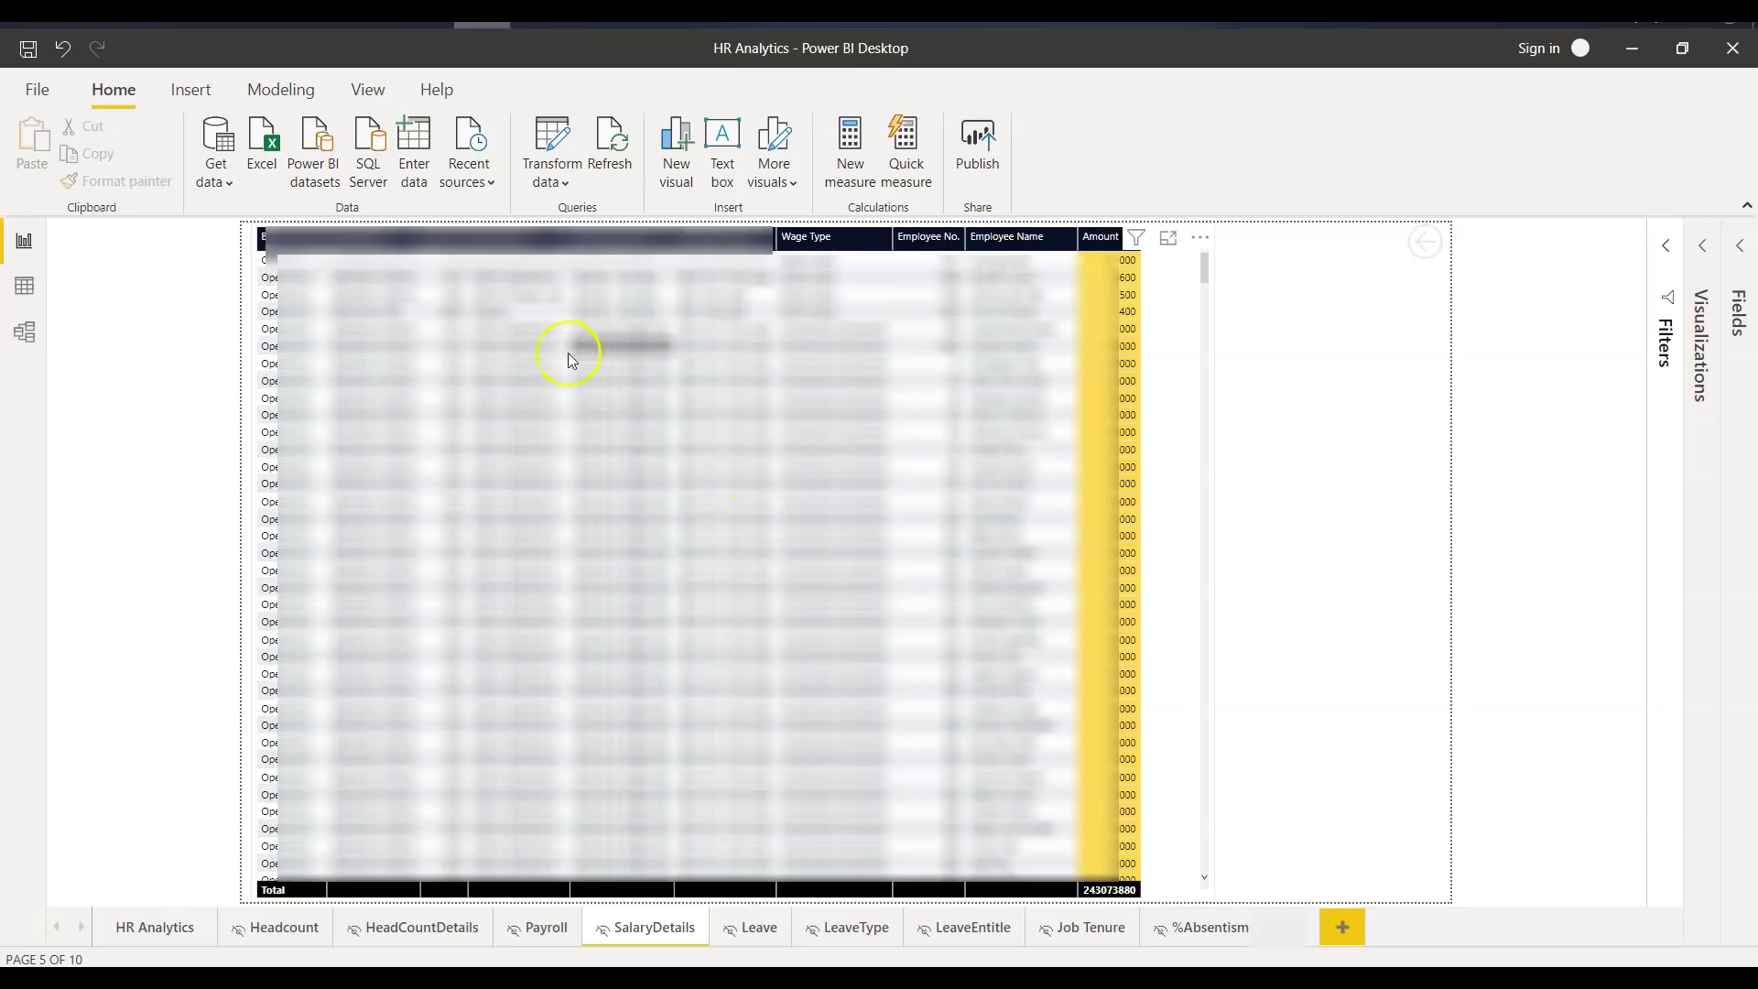
click(258, 295)
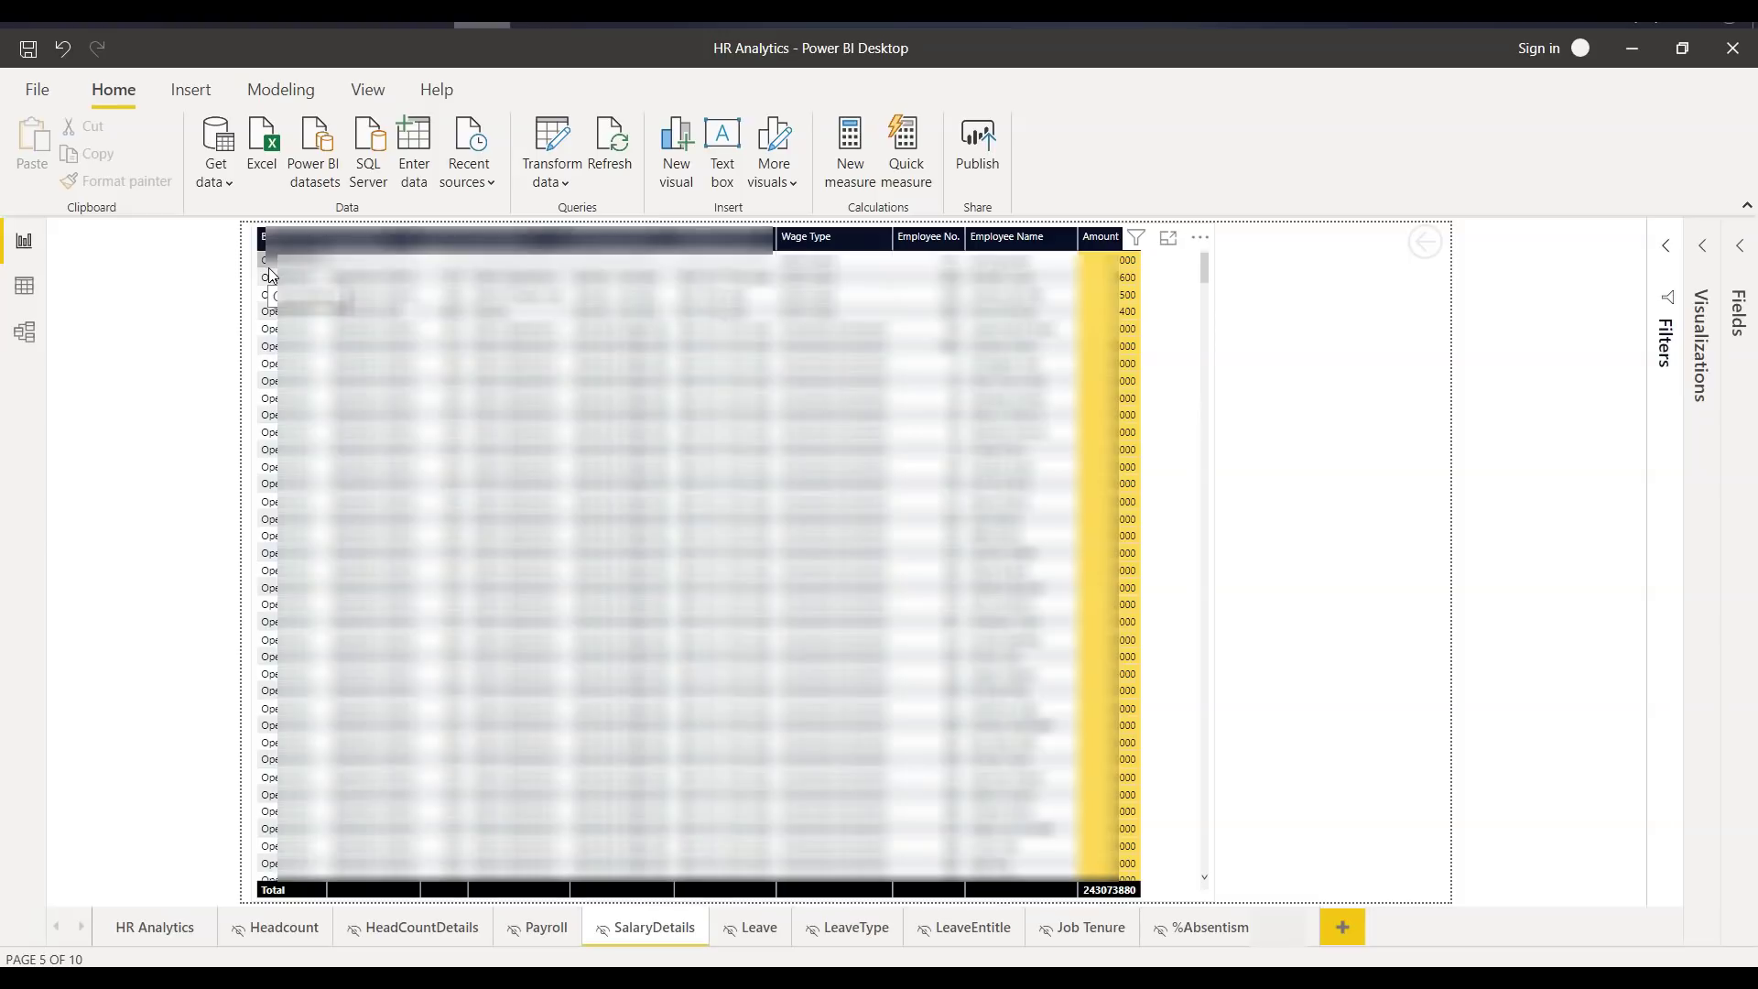
click(848, 345)
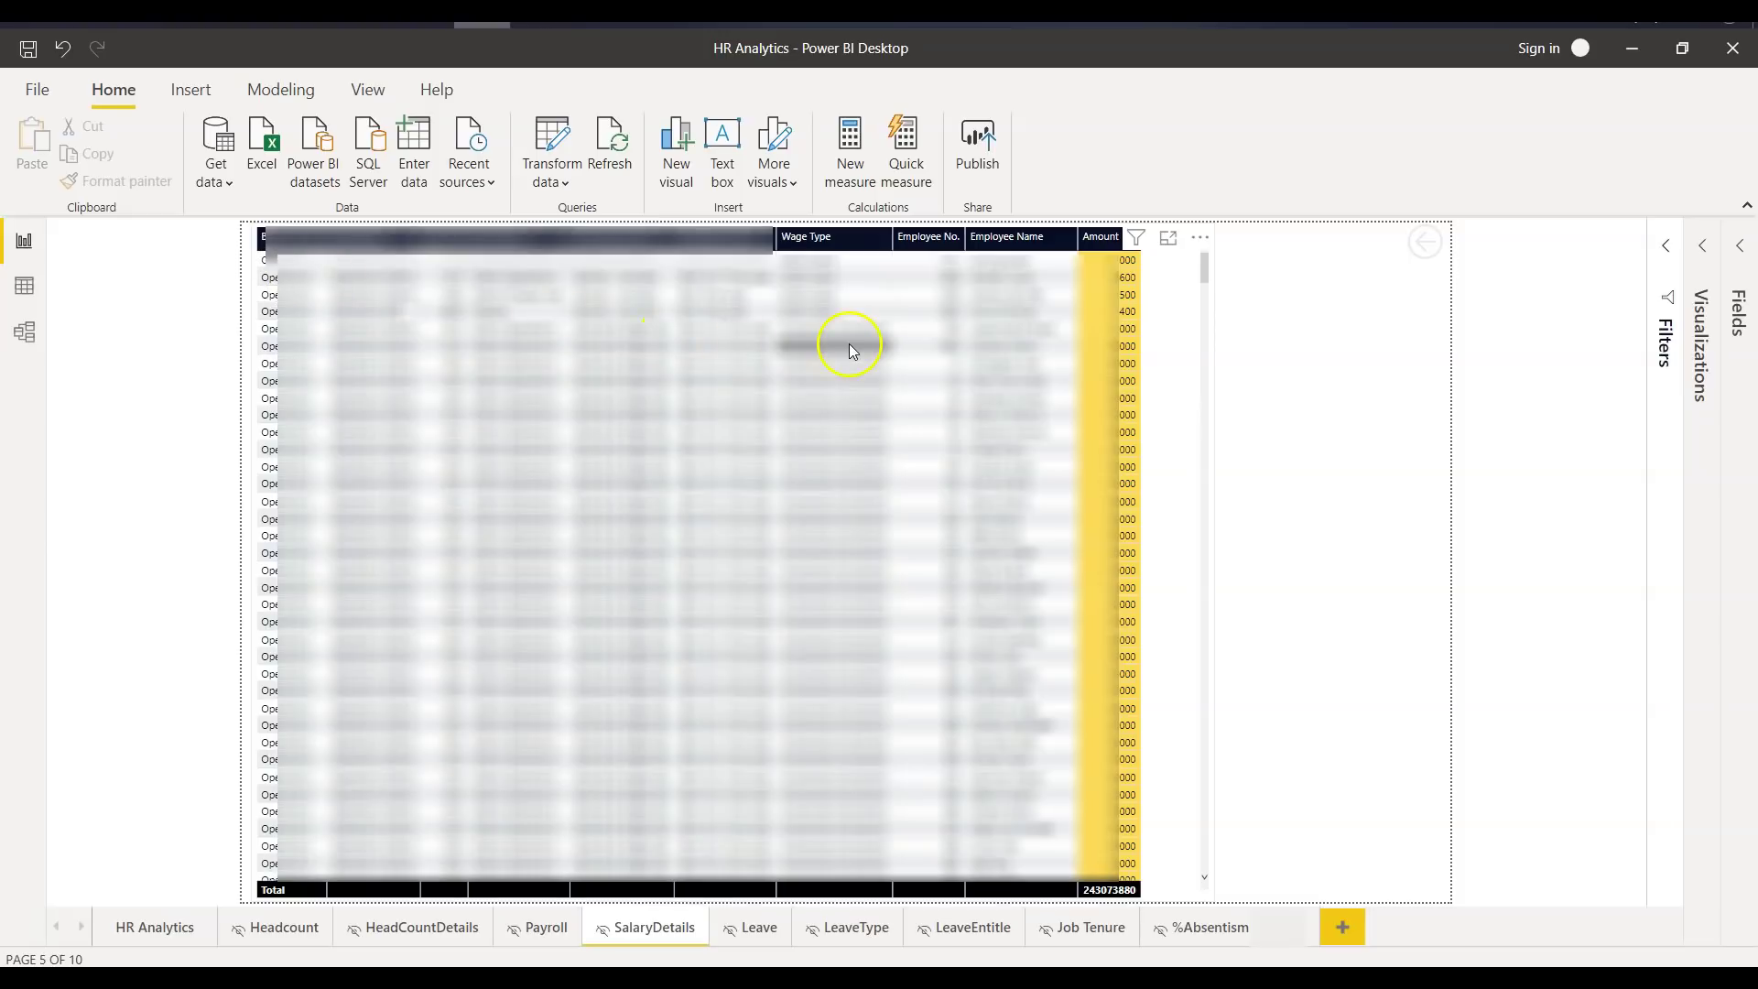
ctrl+click(1432, 252)
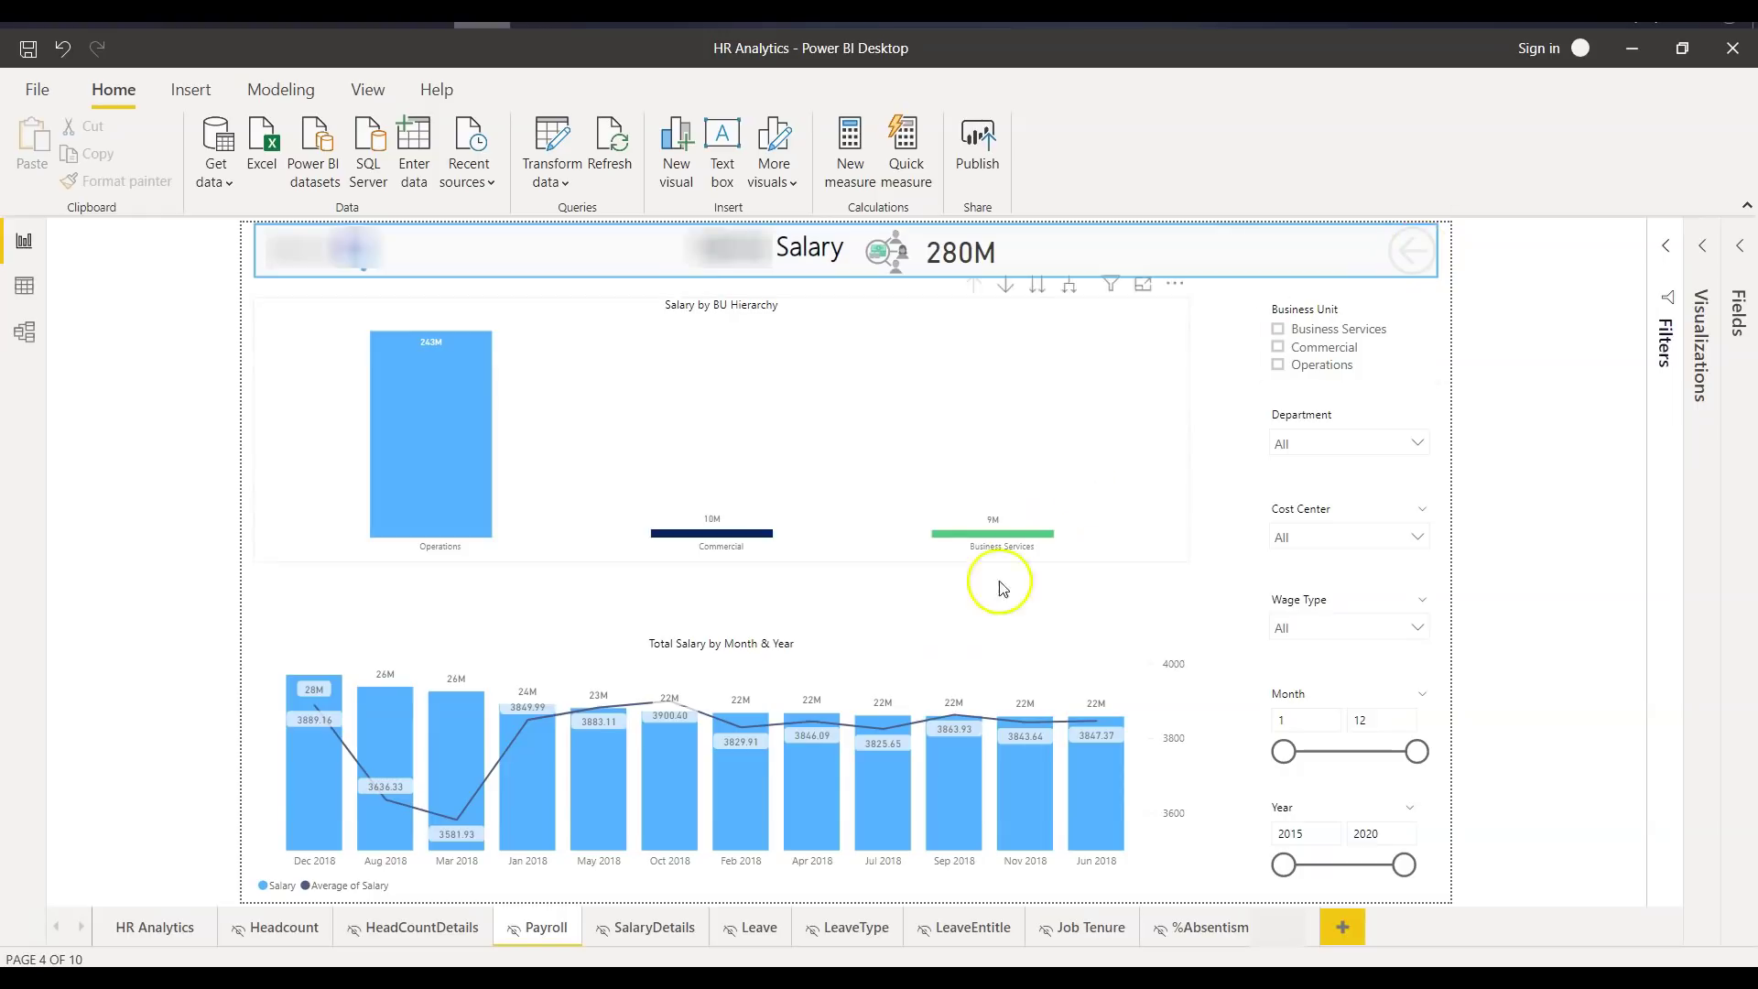
Step: Check which options the Total Salary by Month & Year chart offers for the Apr 2018 bar, then dismiss them
right_click(806, 779)
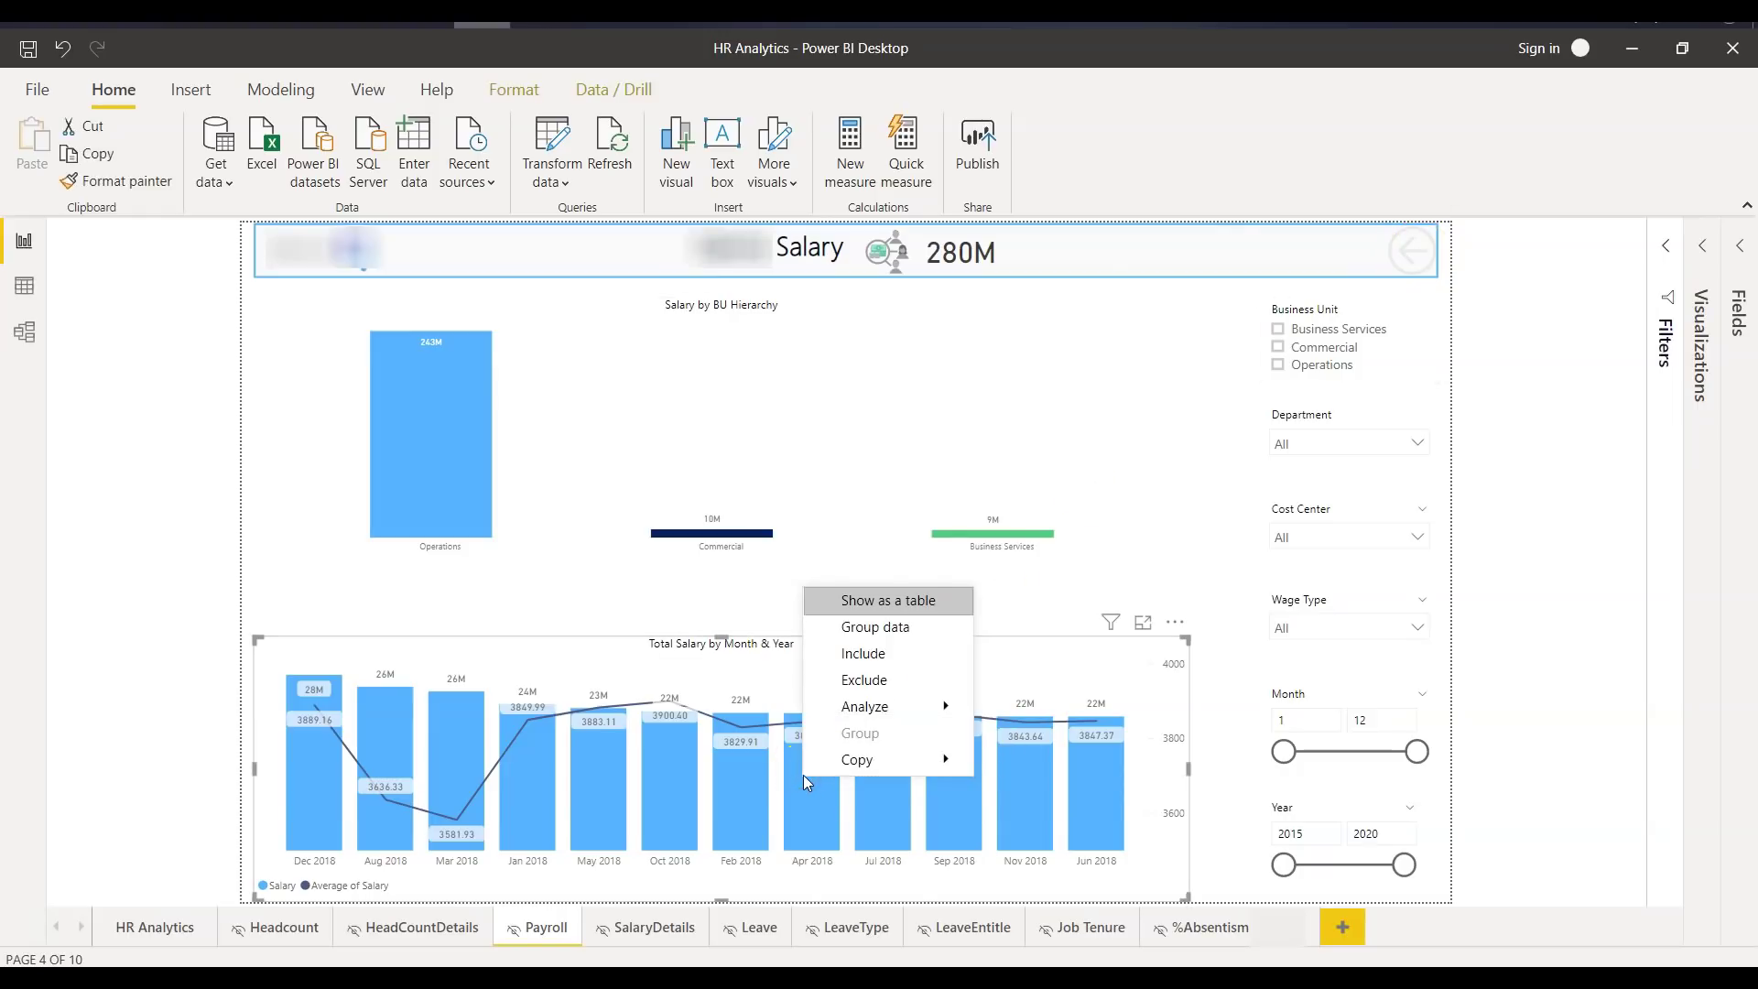
mouse_move(867, 708)
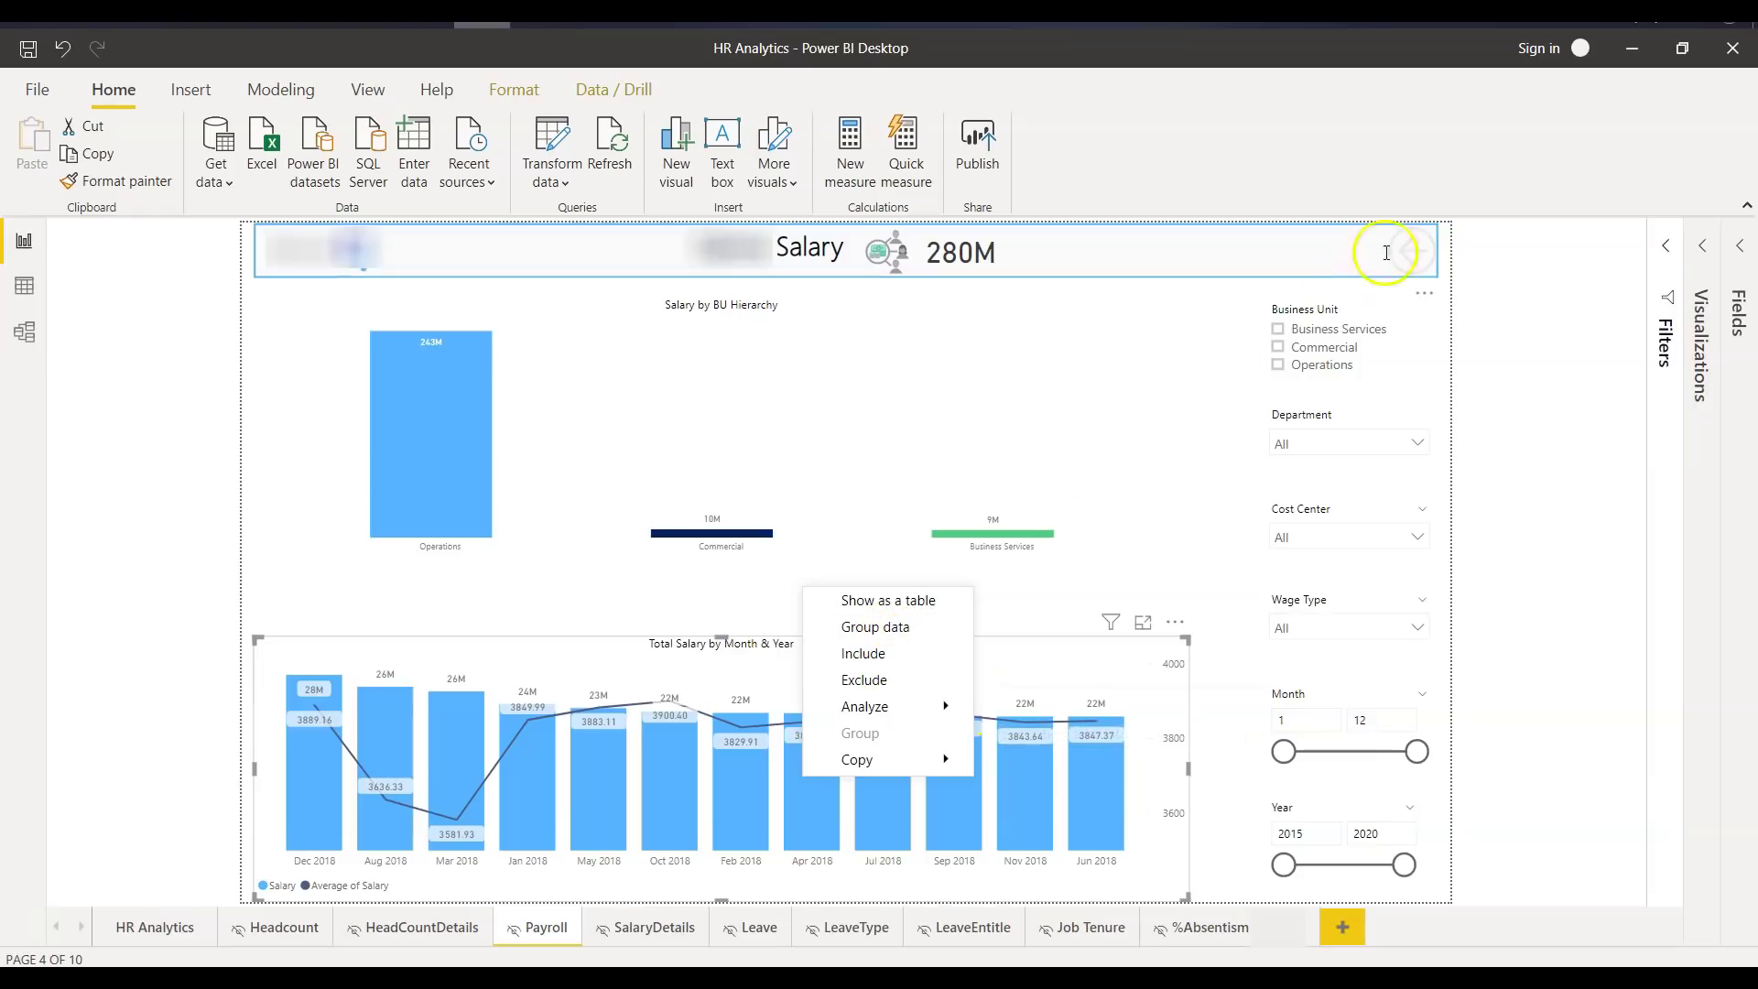
click(1418, 251)
Step: Return to the HR Analytics start page and open the Leave dashboard
ctrl+click(1418, 251)
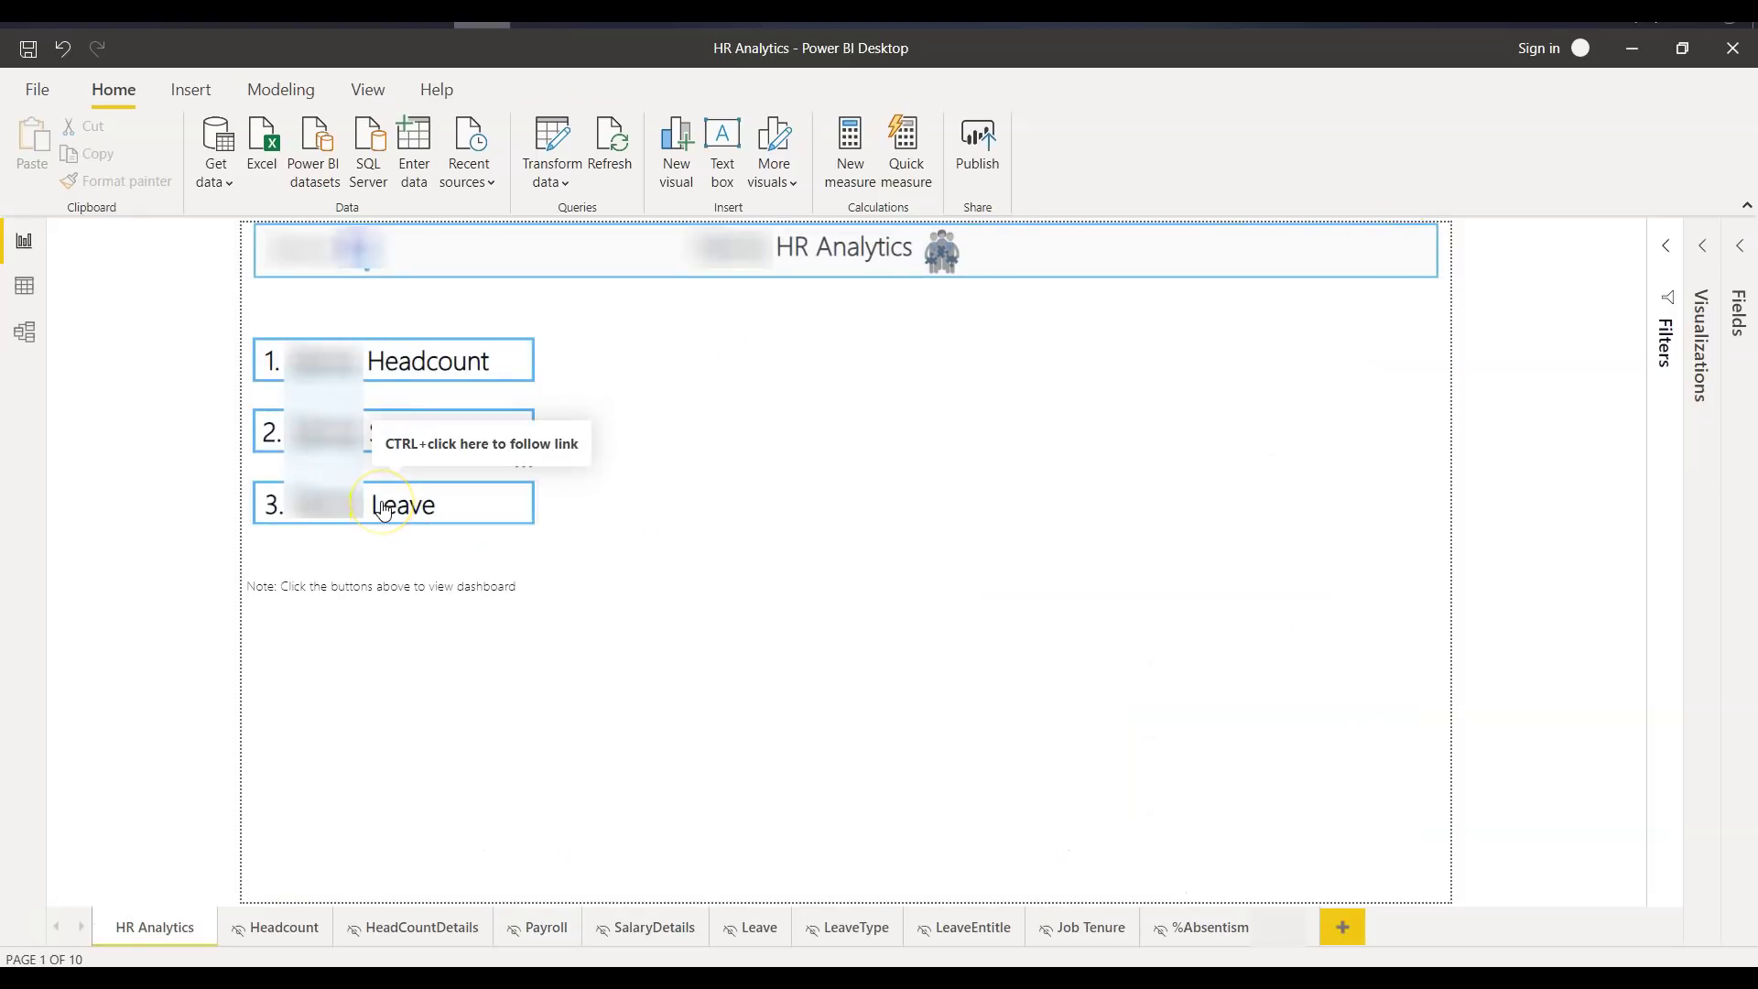
ctrl+click(475, 513)
ctrl+click(465, 510)
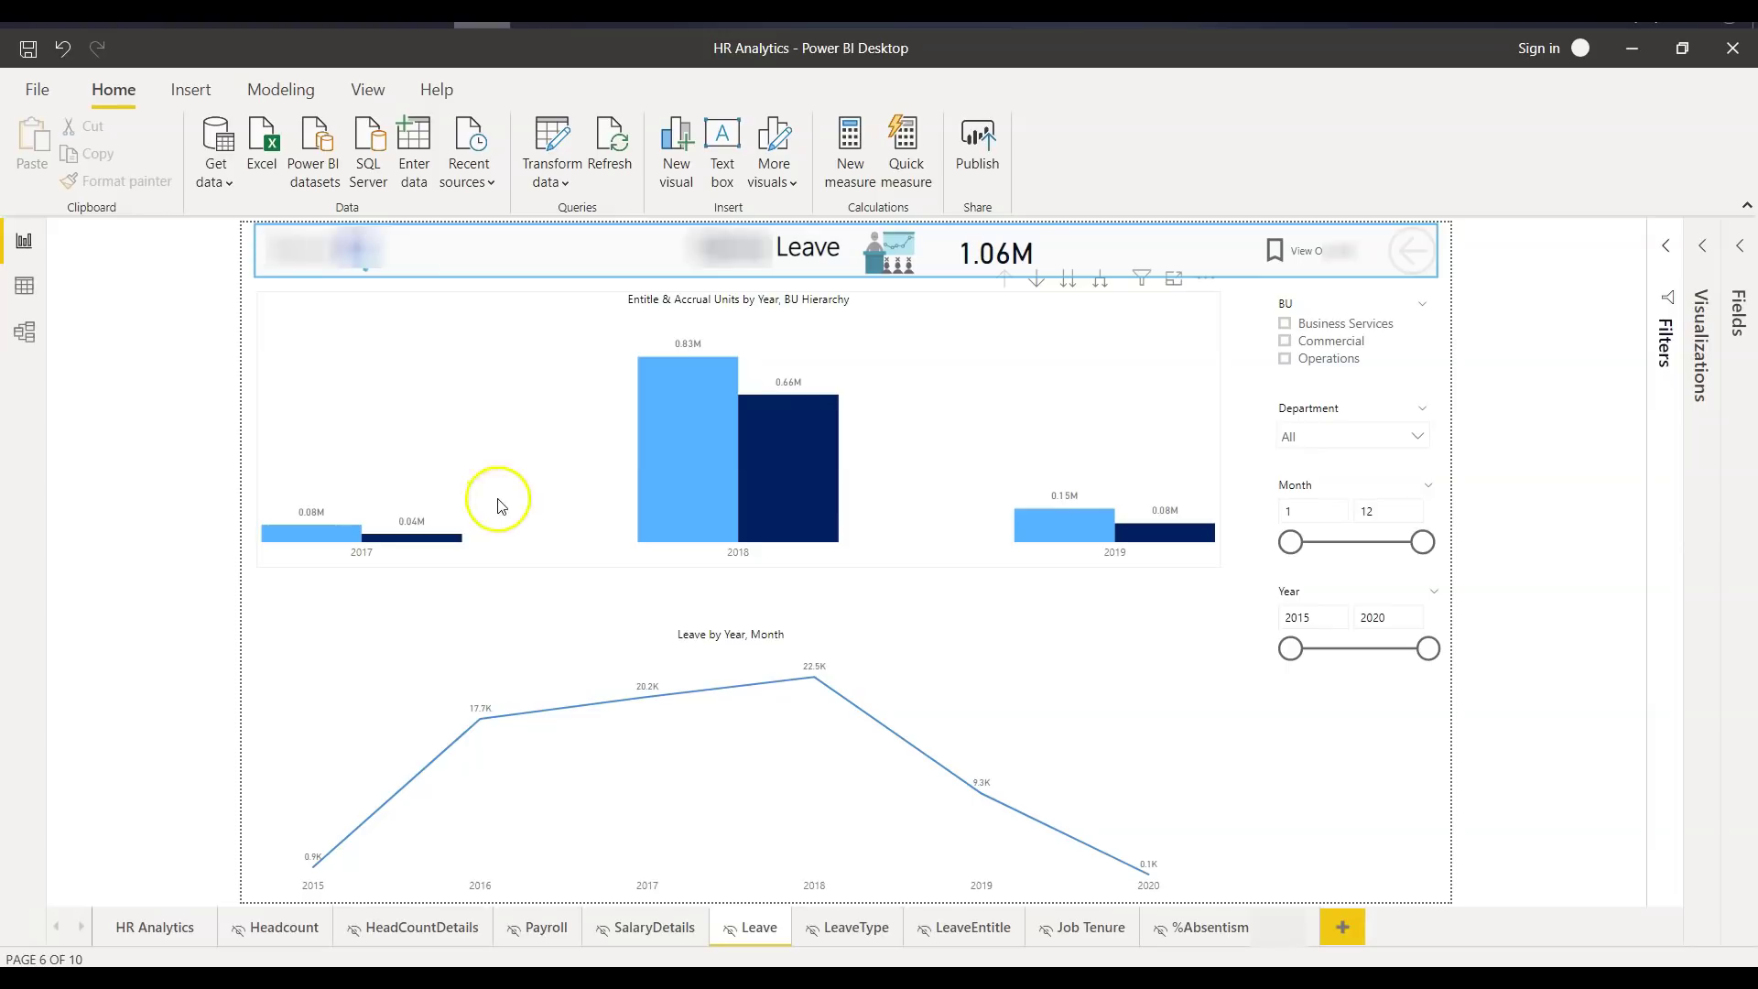
Step: Turn on drill-down for Entitle & Accrual Units by Year, drill into 2018 to the BU level, and drill back up to years
click(539, 473)
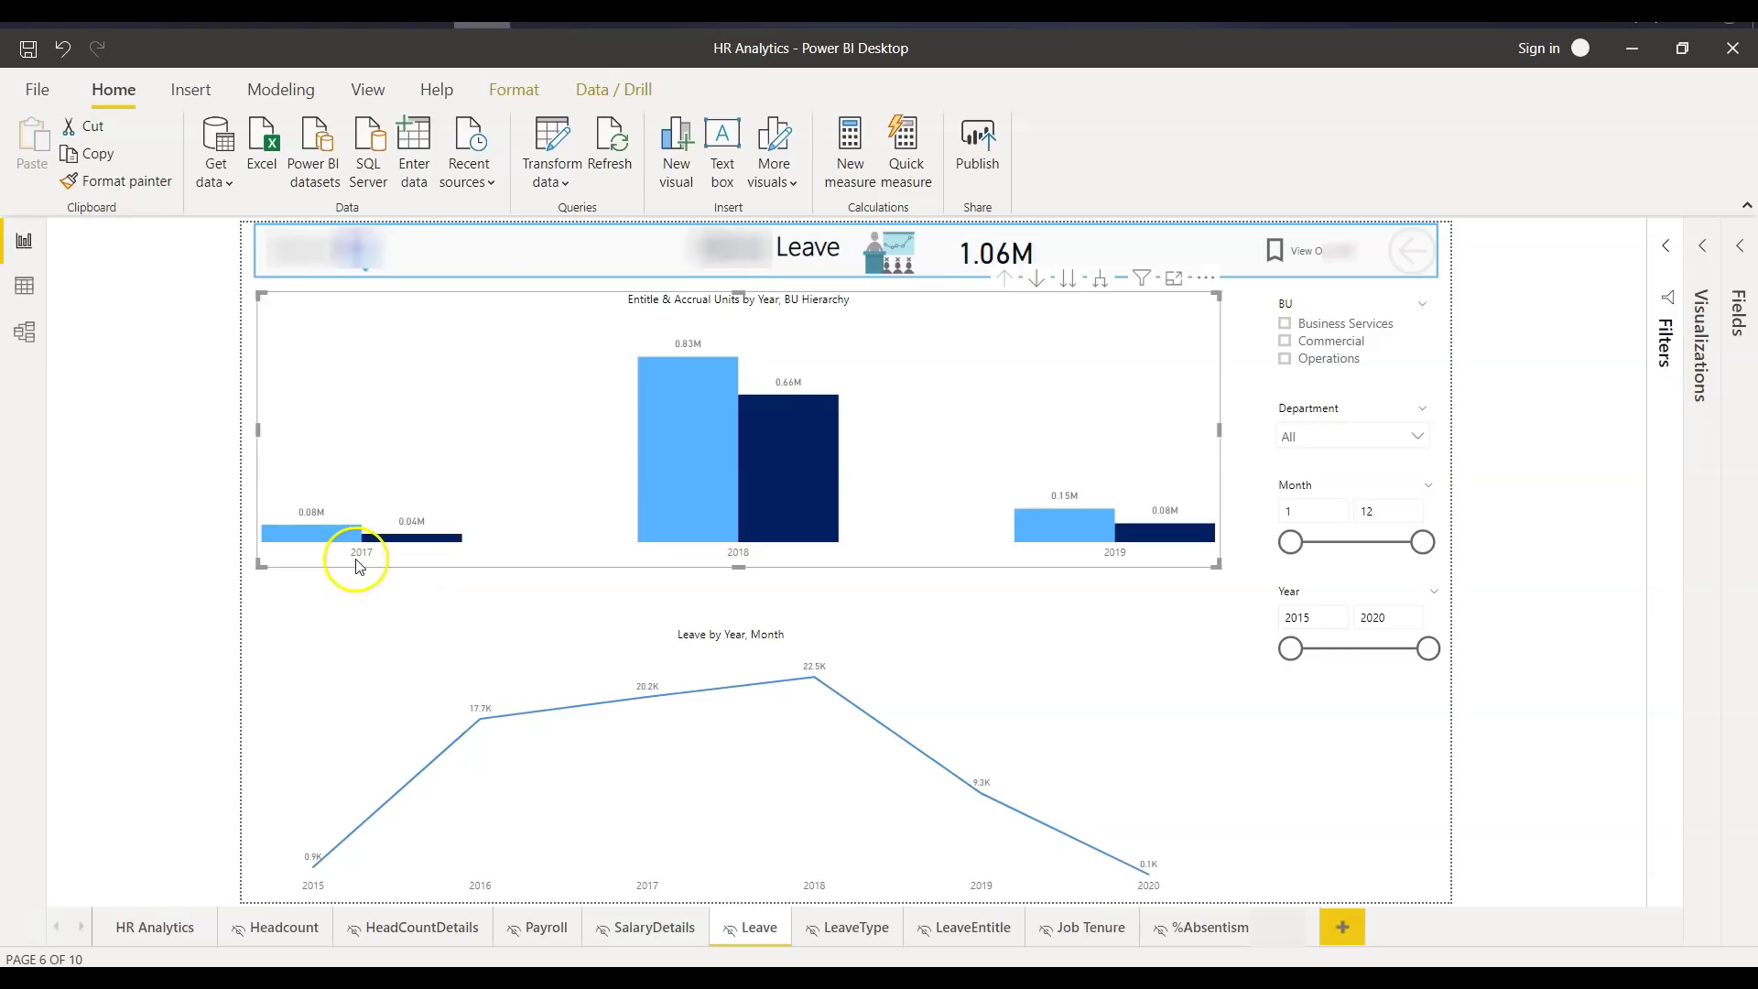
mouse_move(694, 455)
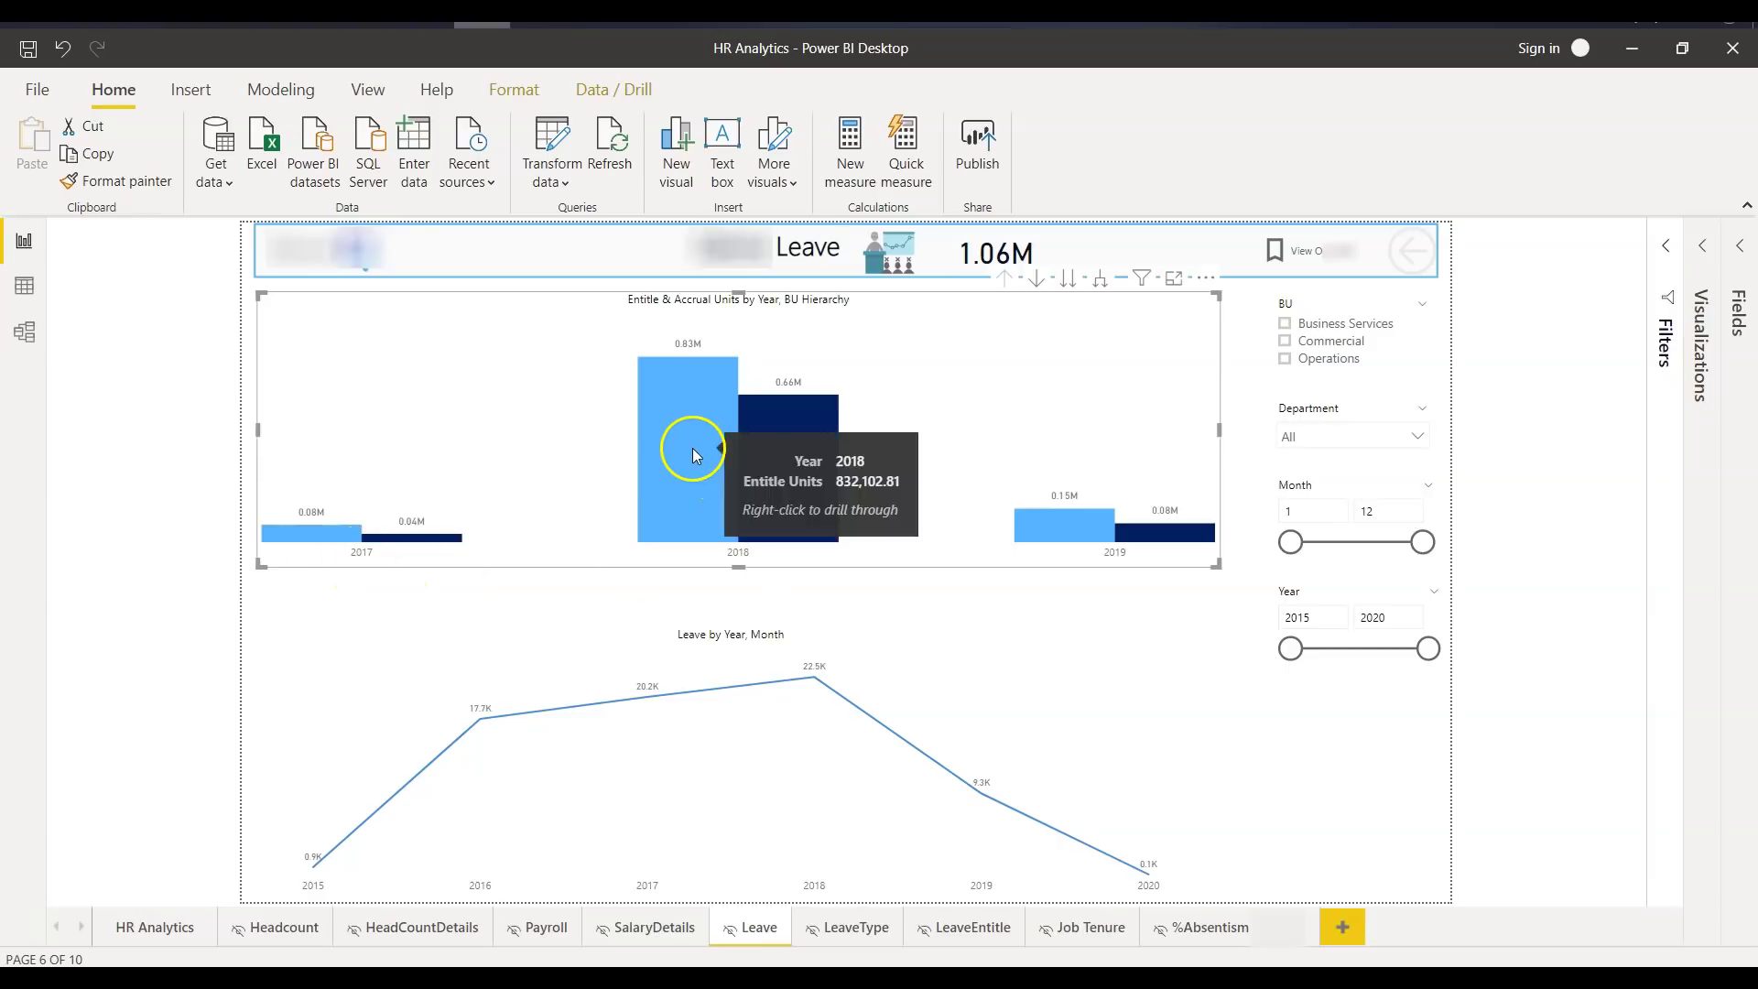
click(1036, 277)
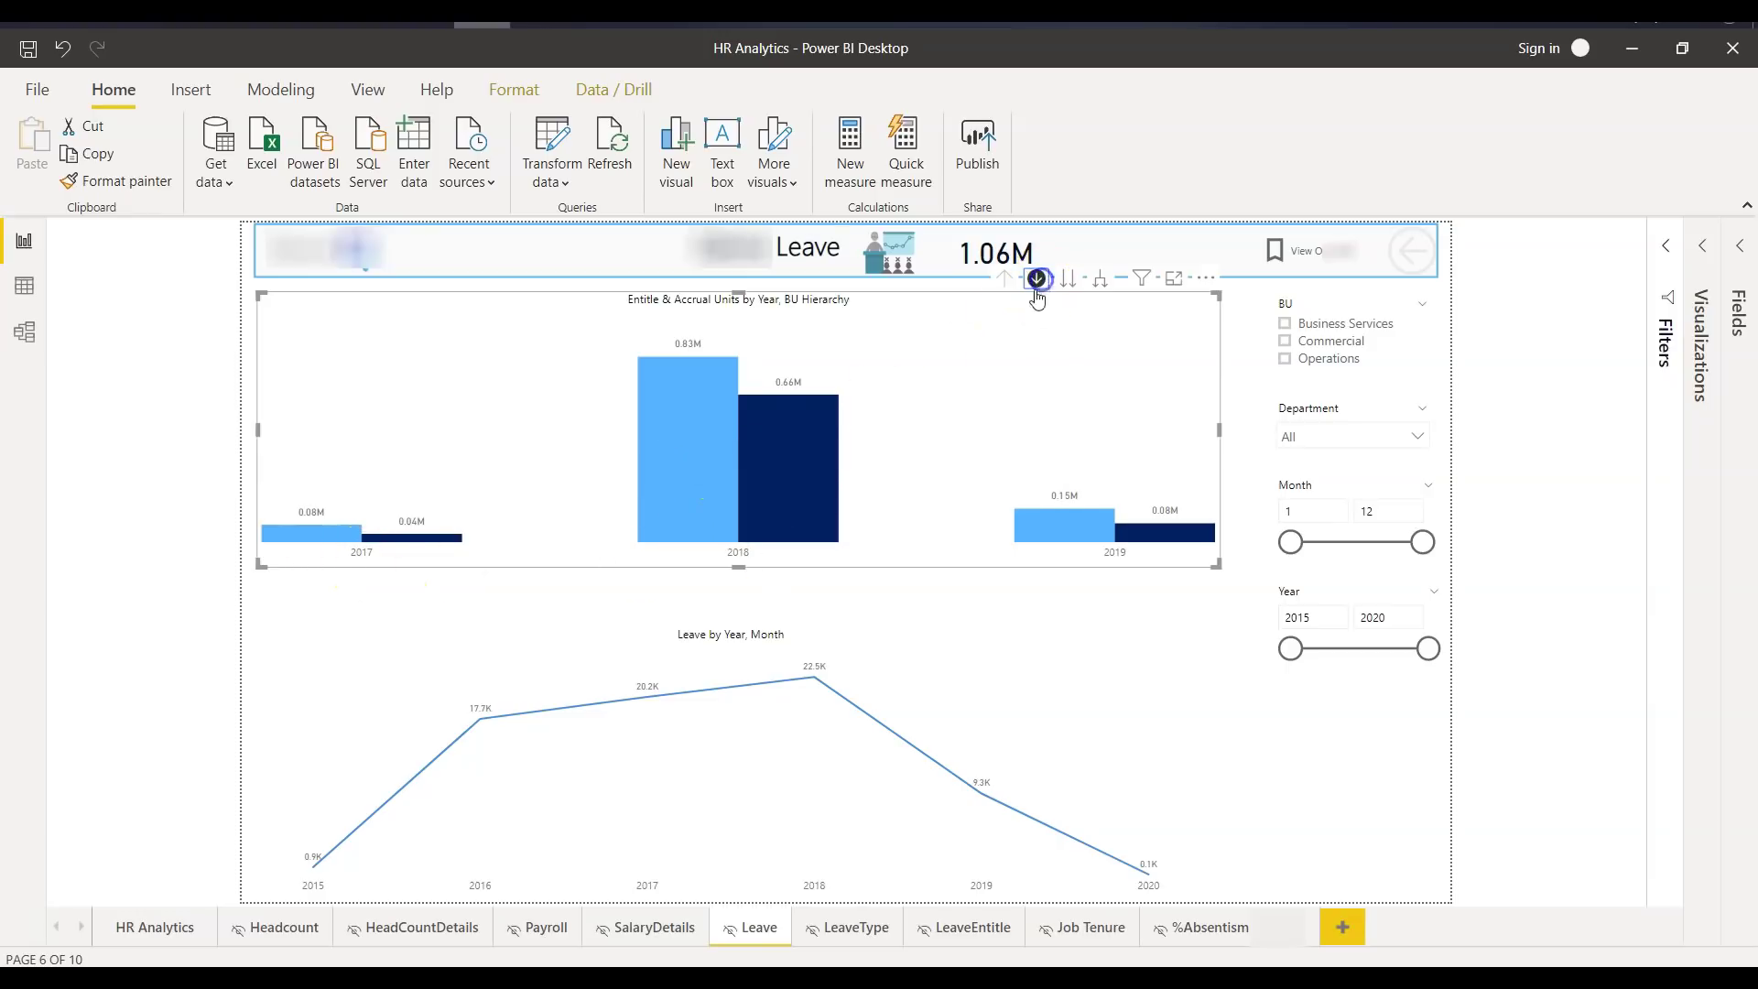
click(658, 480)
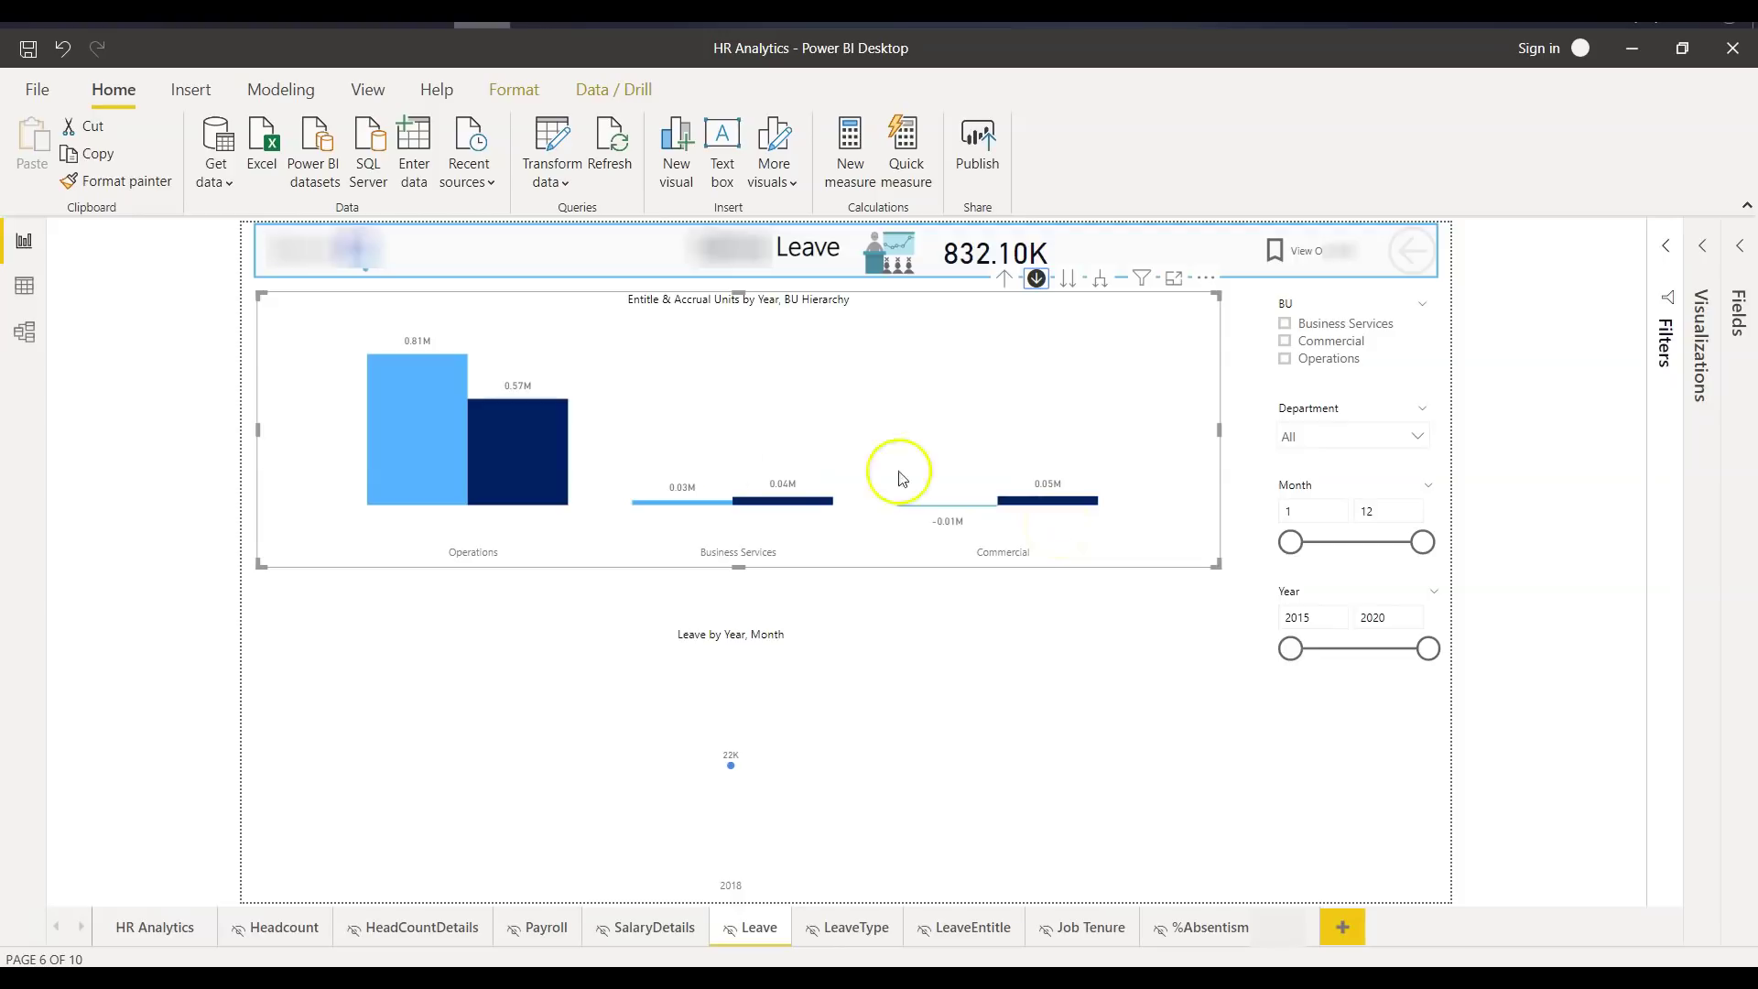
click(1004, 279)
Step: Drill through from the 2018 point of the Leave by Year, Month chart to the LeaveType page
mouse_move(810, 693)
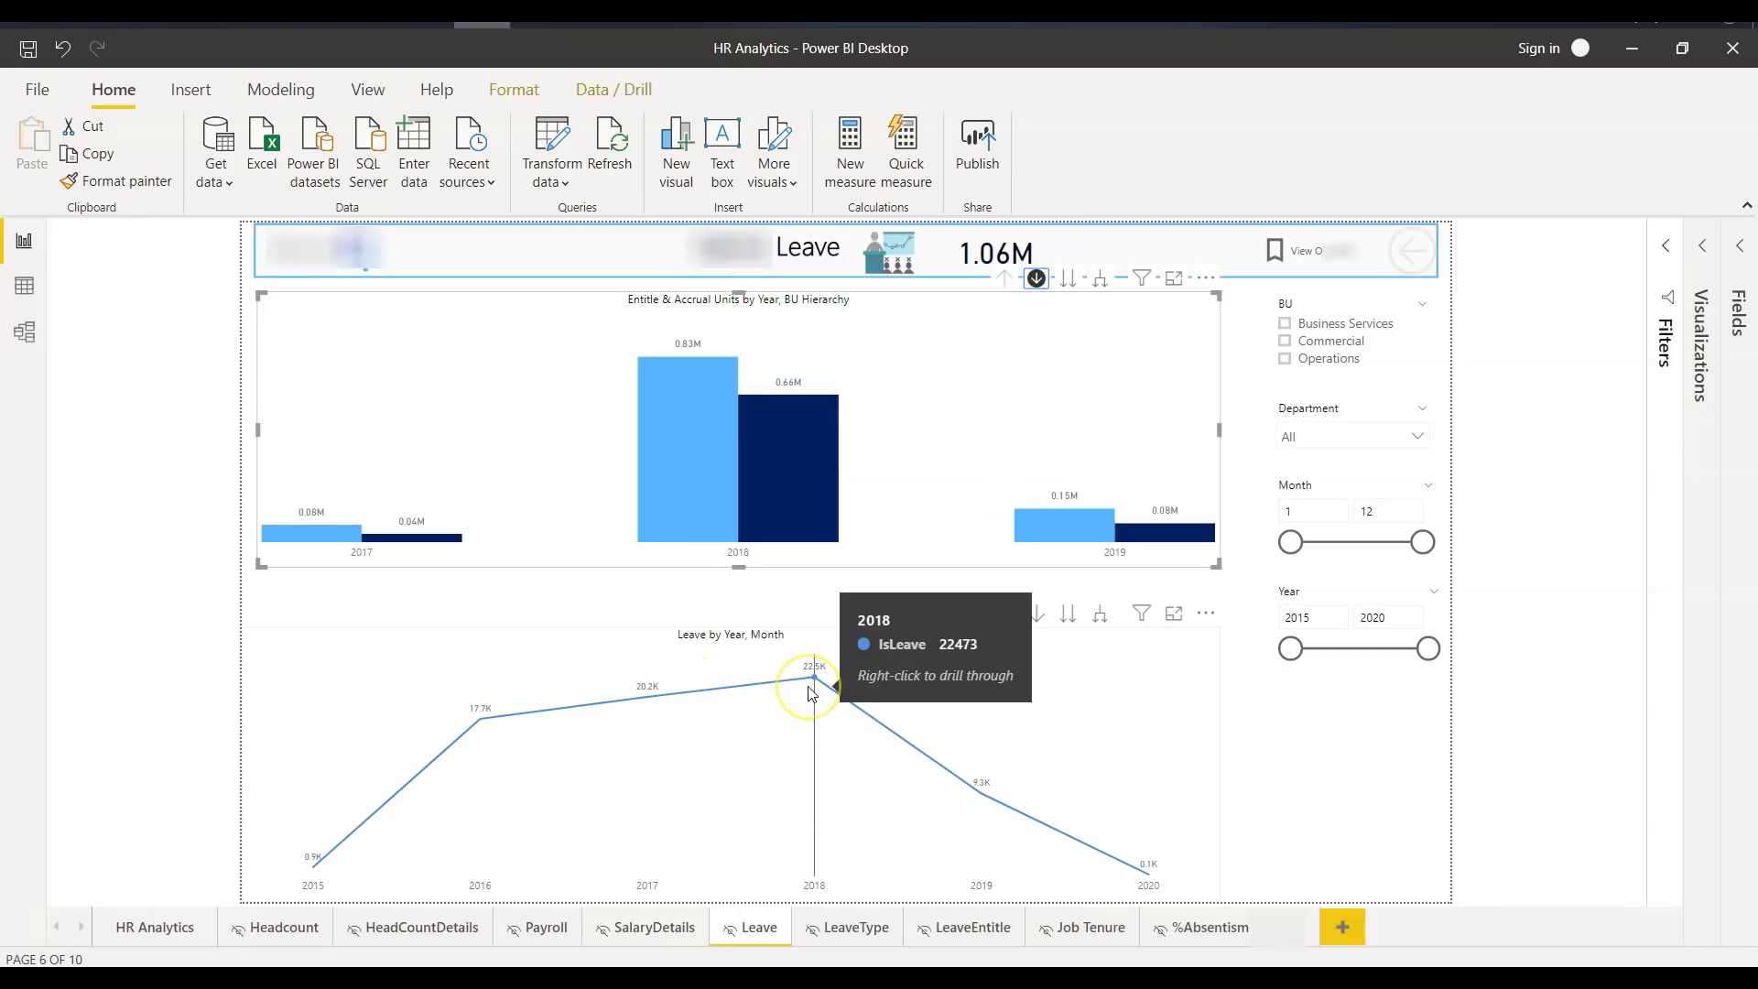
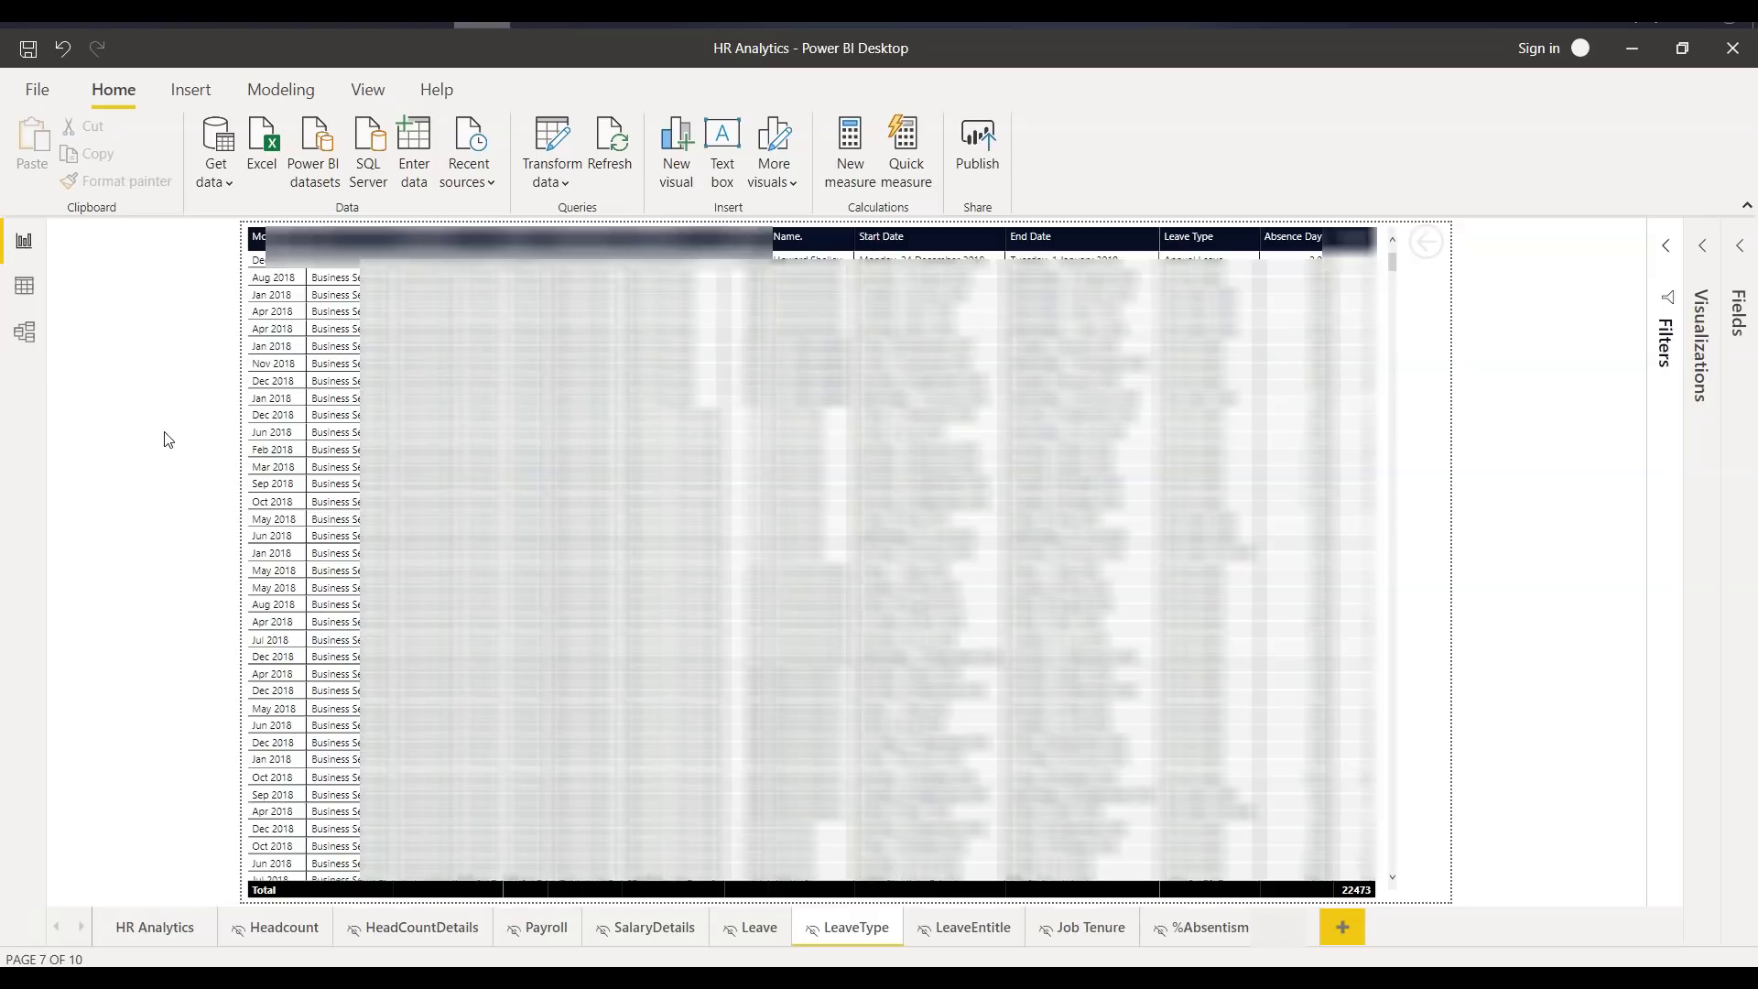
click(191, 368)
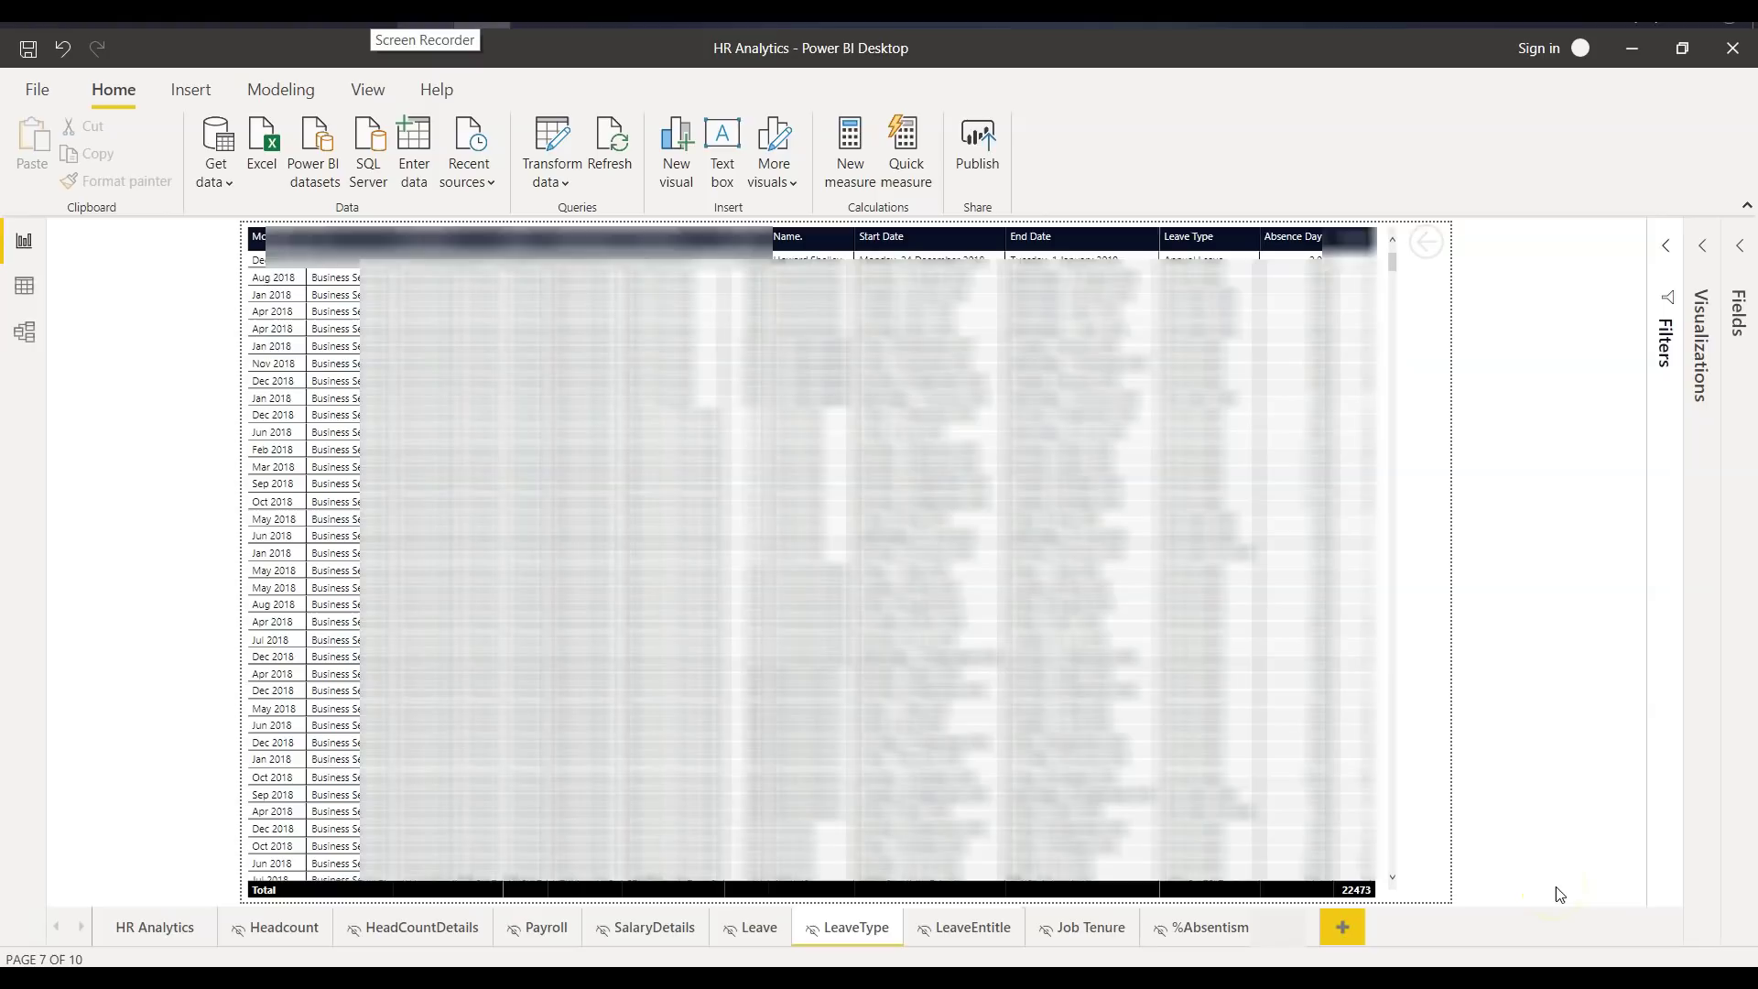
Step: Go back to the Leave page and drill through from the 2018 column of Entitle & Accrual Units to the LeaveEntitle page
mouse_move(1381, 257)
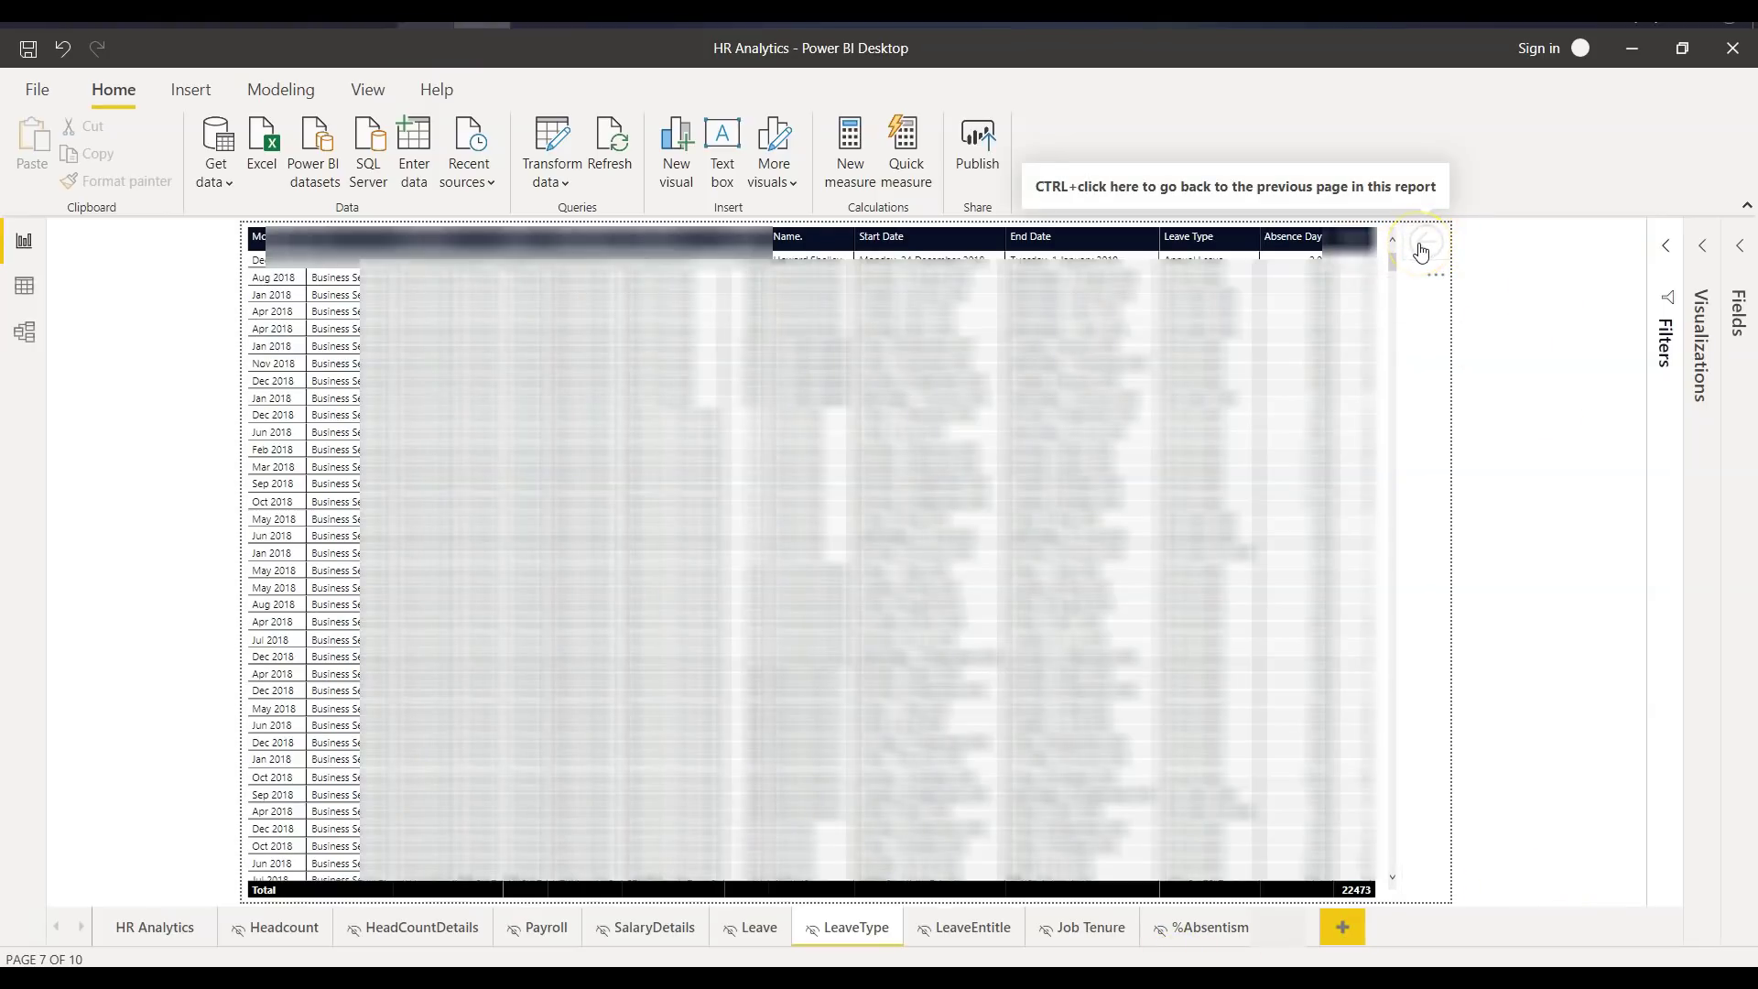
ctrl+click(1420, 253)
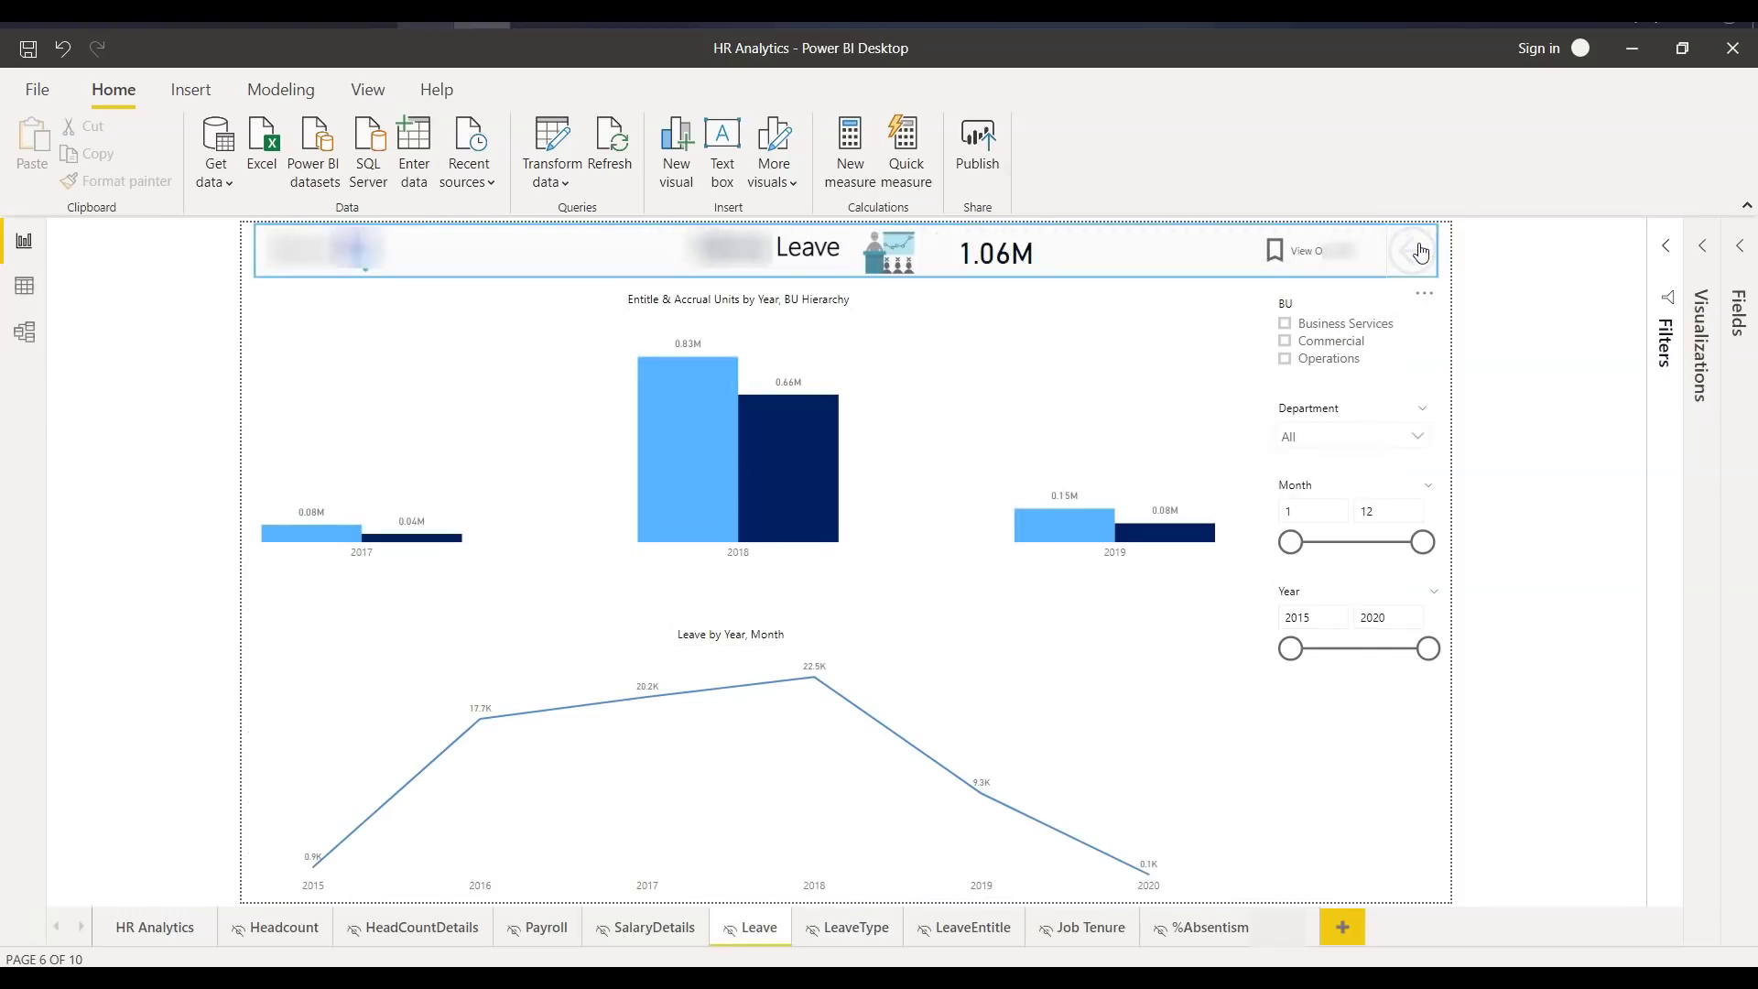
right_click(825, 448)
mouse_move(1003, 643)
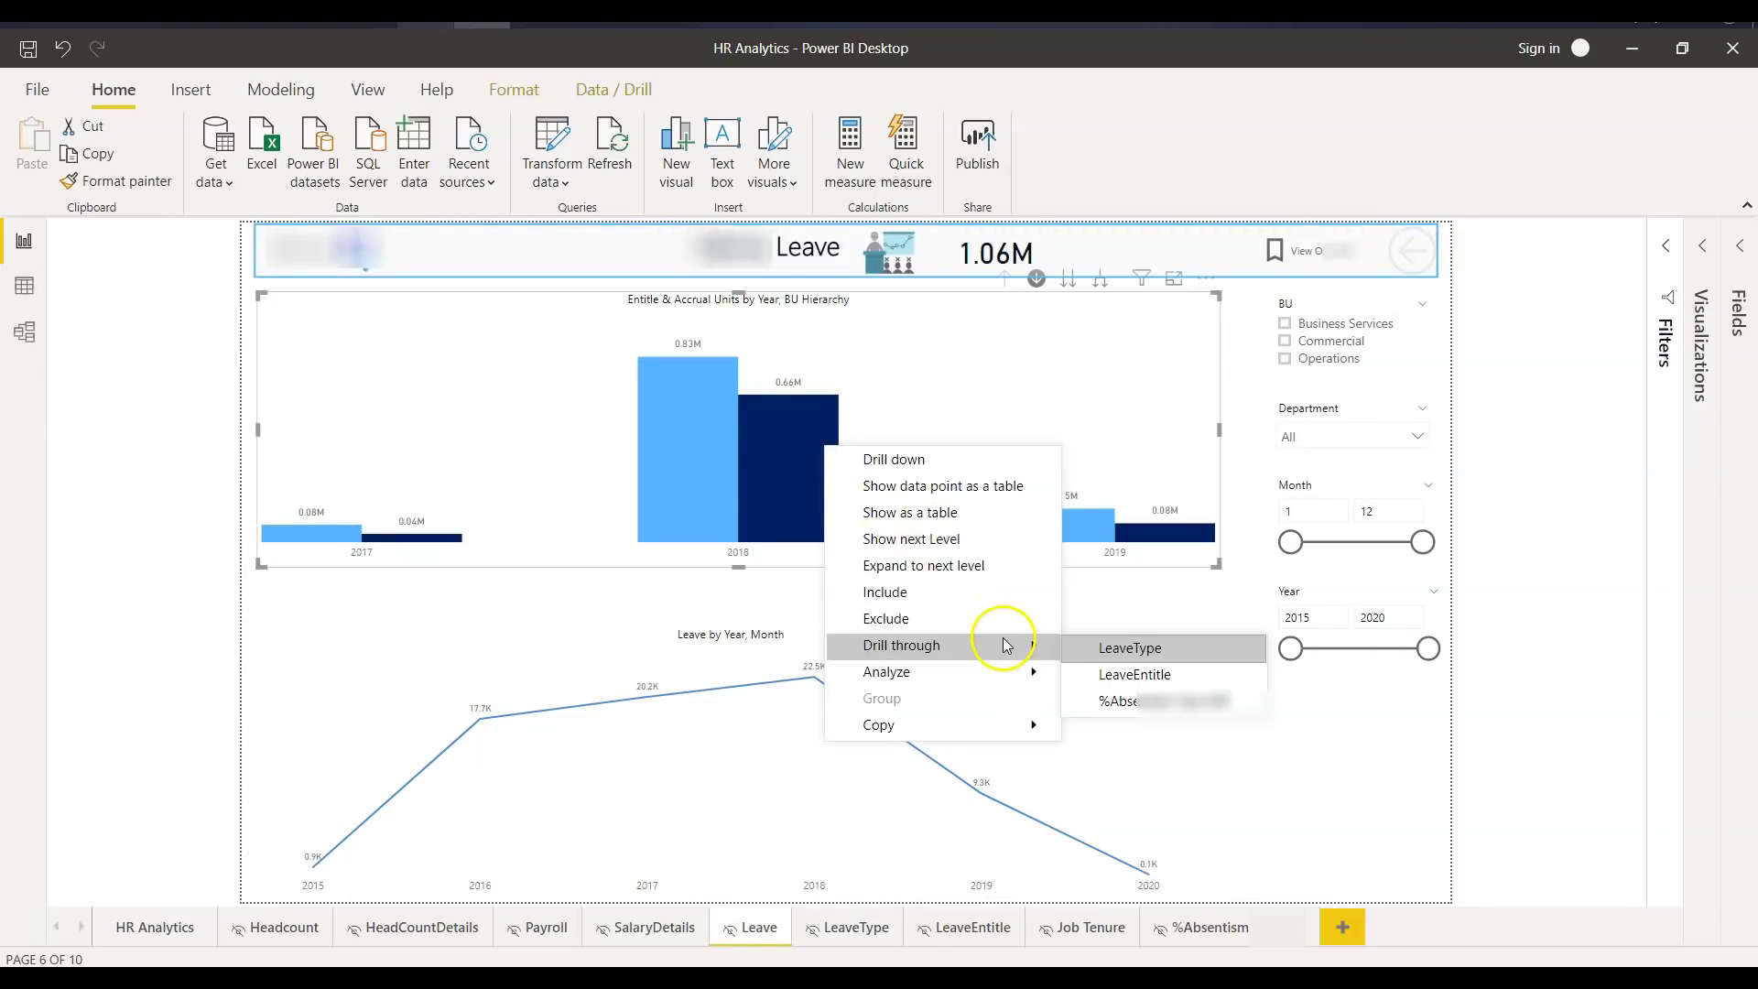
click(1111, 685)
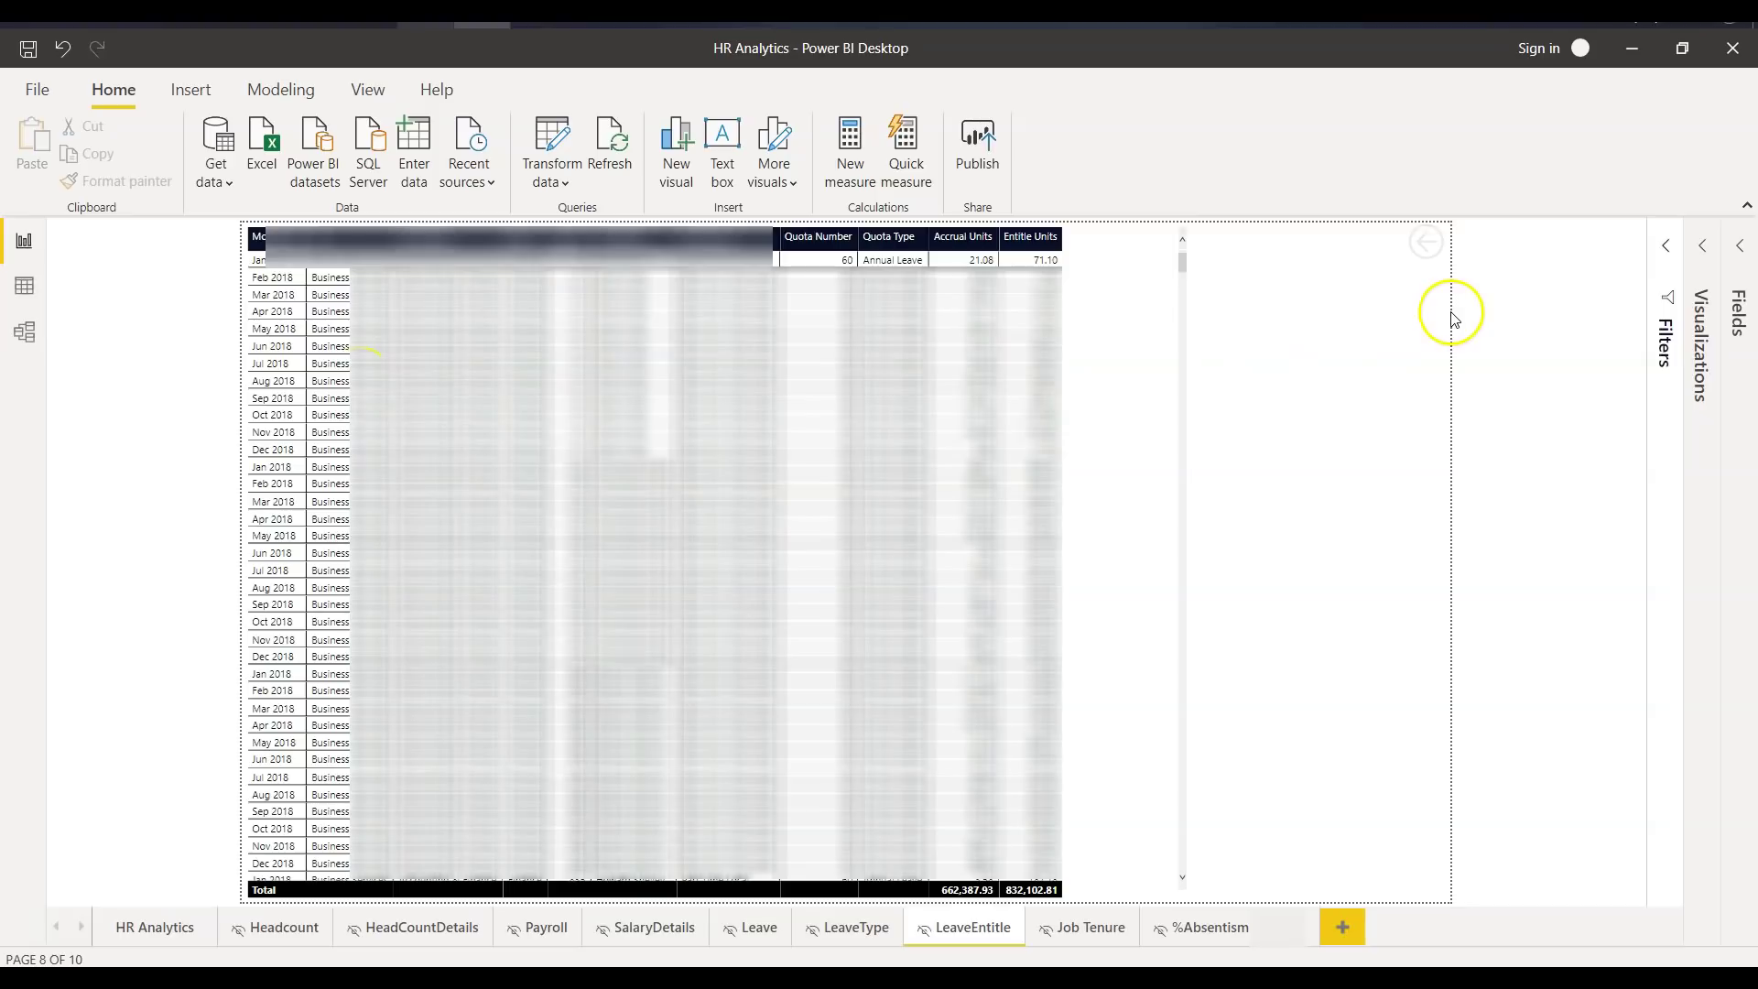
Step: Go back to the Leave page and follow its bookmark link to the %Absentism page
ctrl+click(1433, 246)
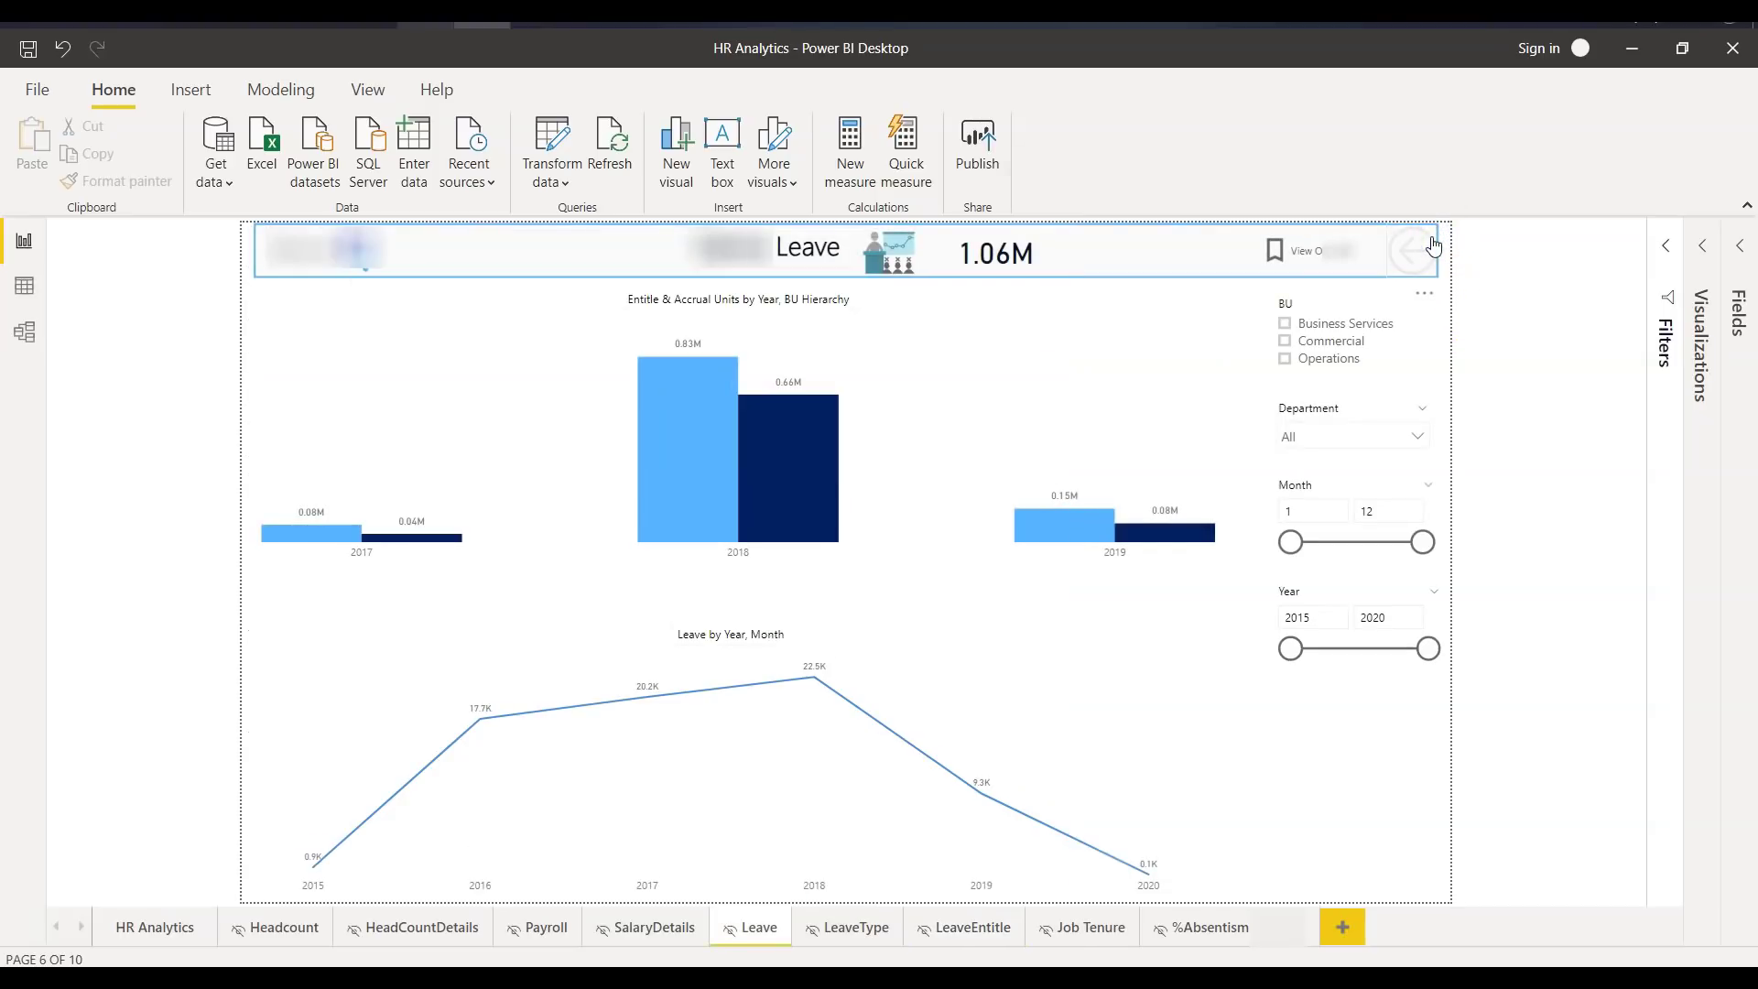
click(1429, 247)
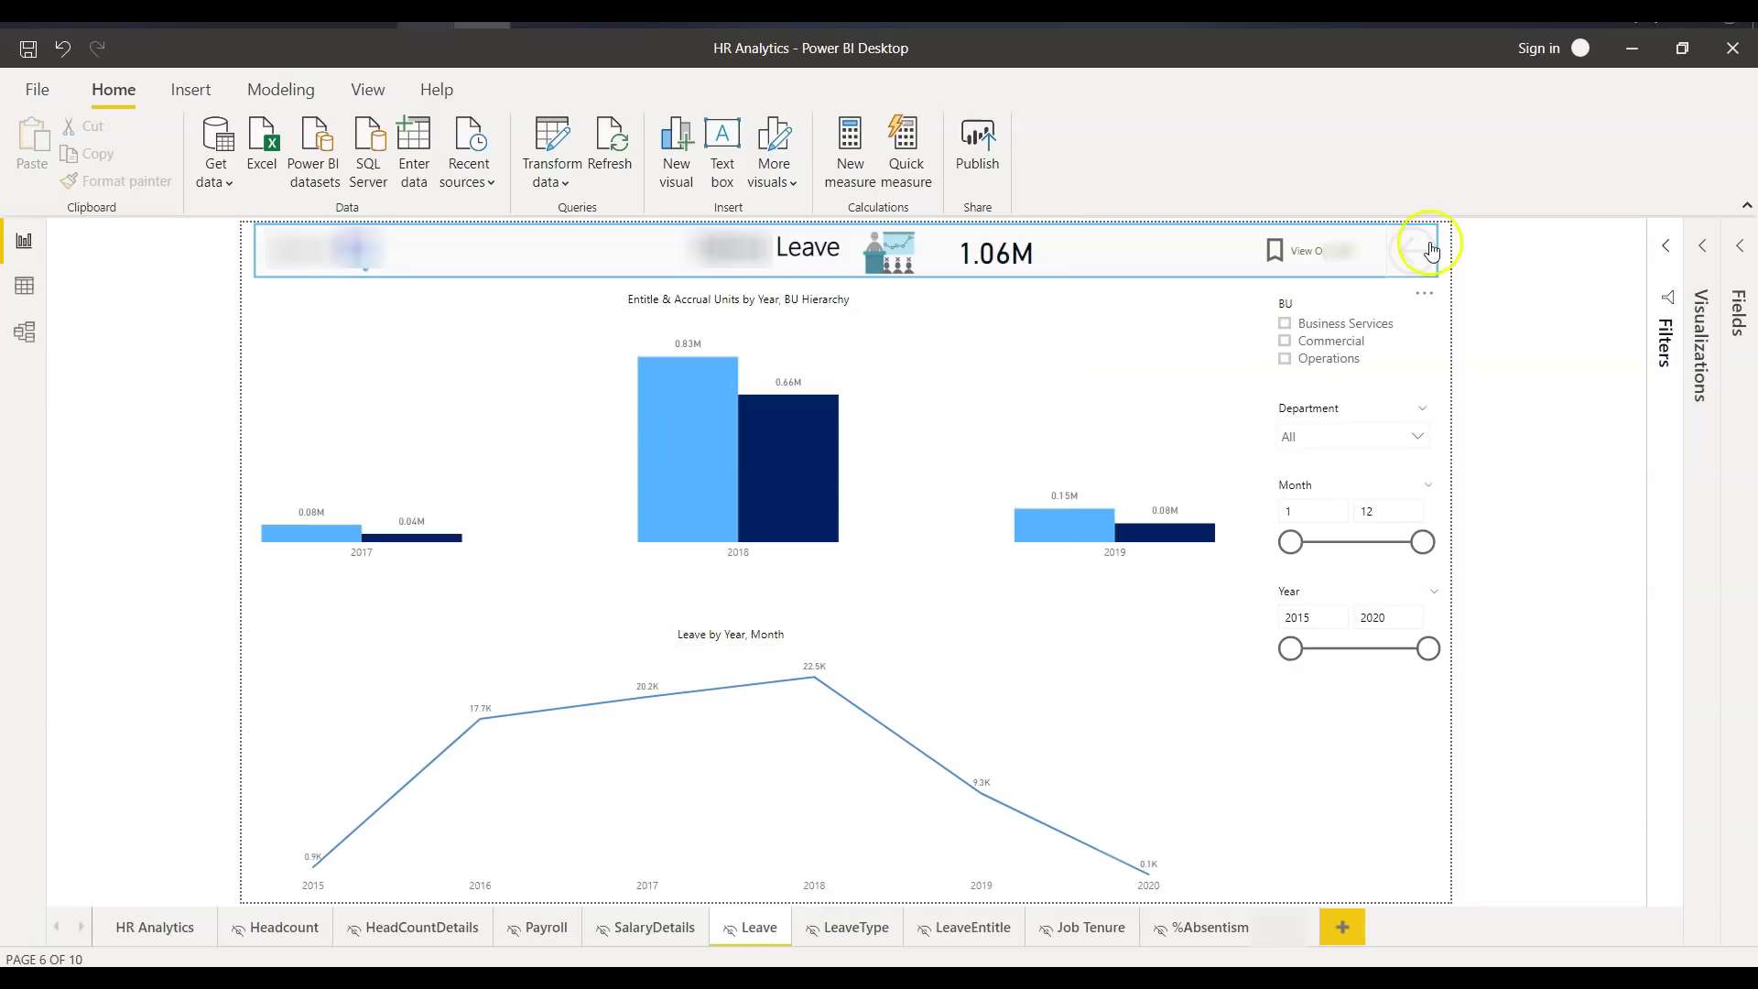
click(1329, 255)
click(1329, 256)
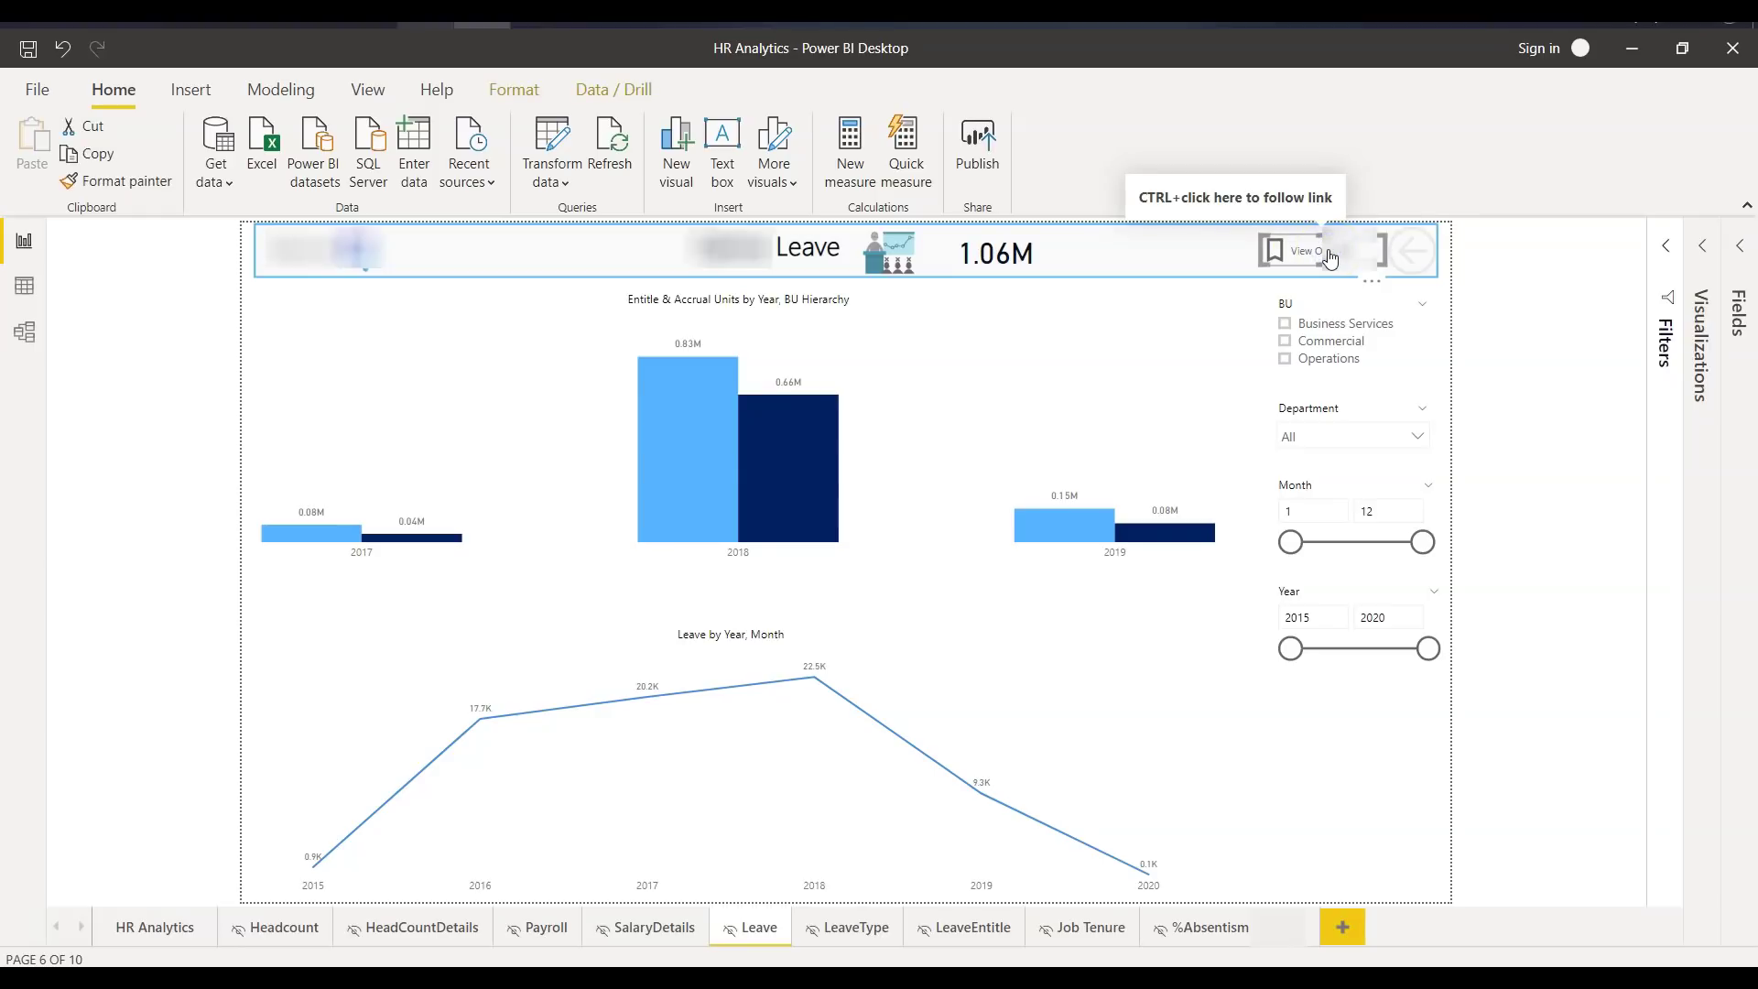
ctrl+click(1329, 256)
click(1024, 472)
click(1330, 623)
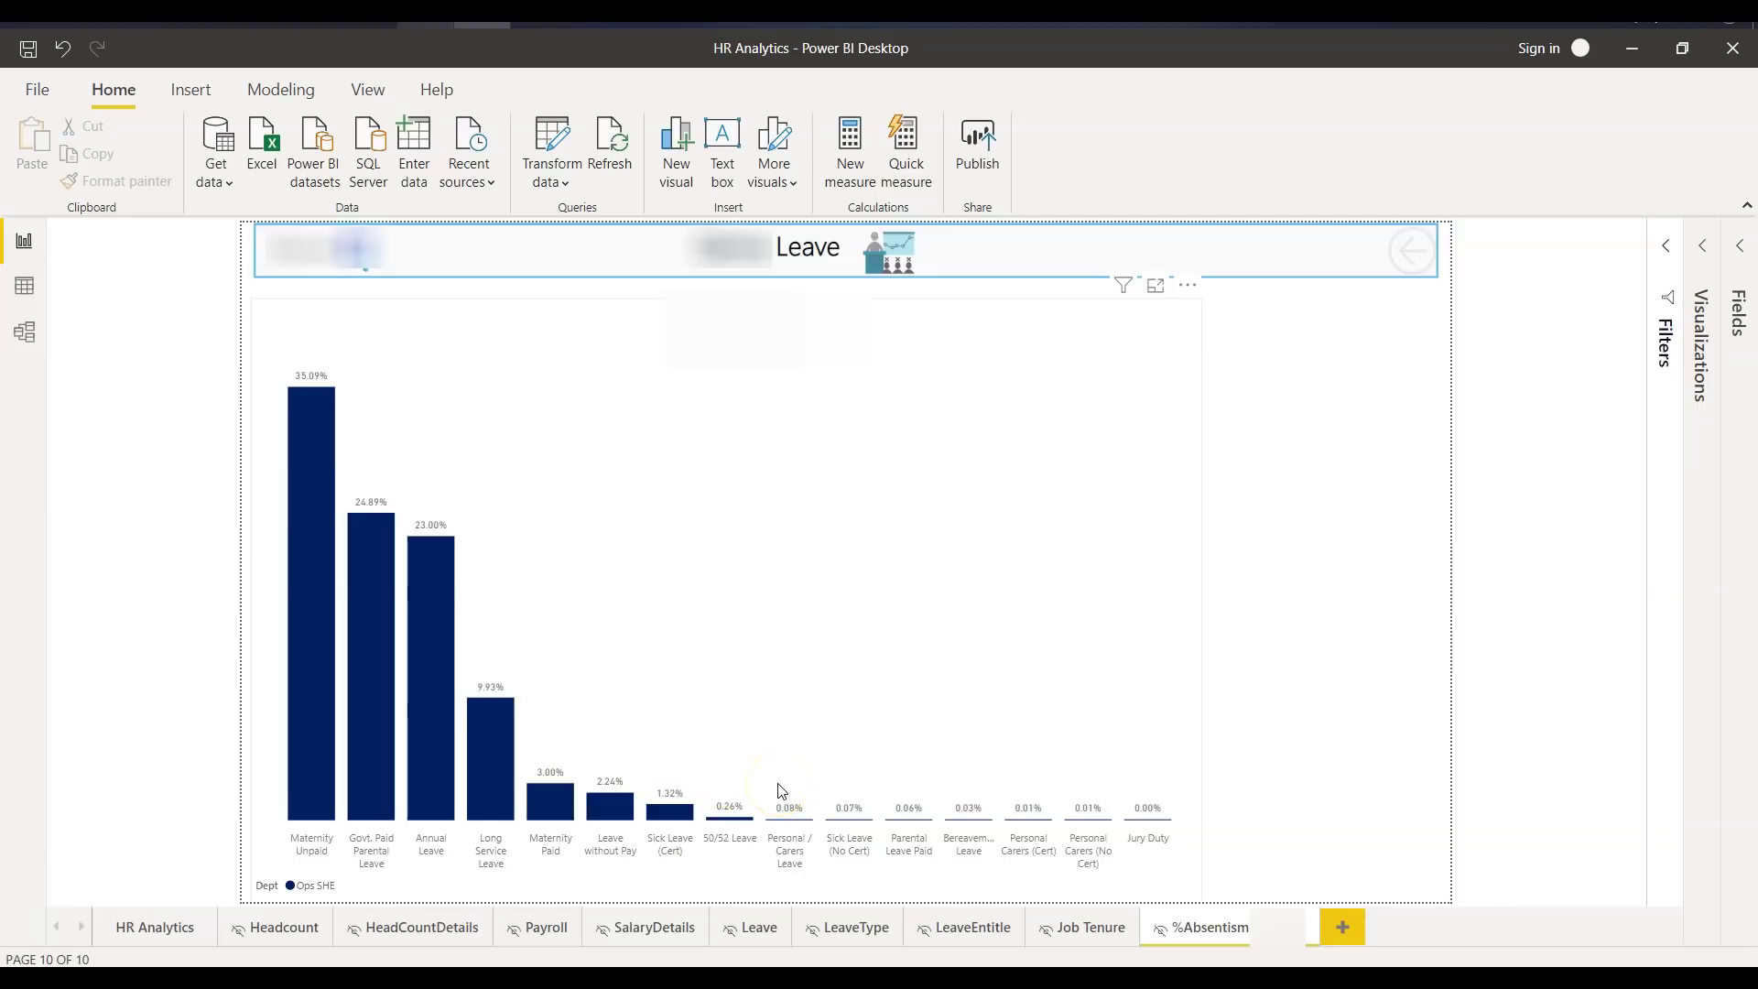
Step: Examine the absenteeism chart by leave type, then go back through the Leave page to the HR Analytics start page
mouse_move(309, 694)
click(1347, 318)
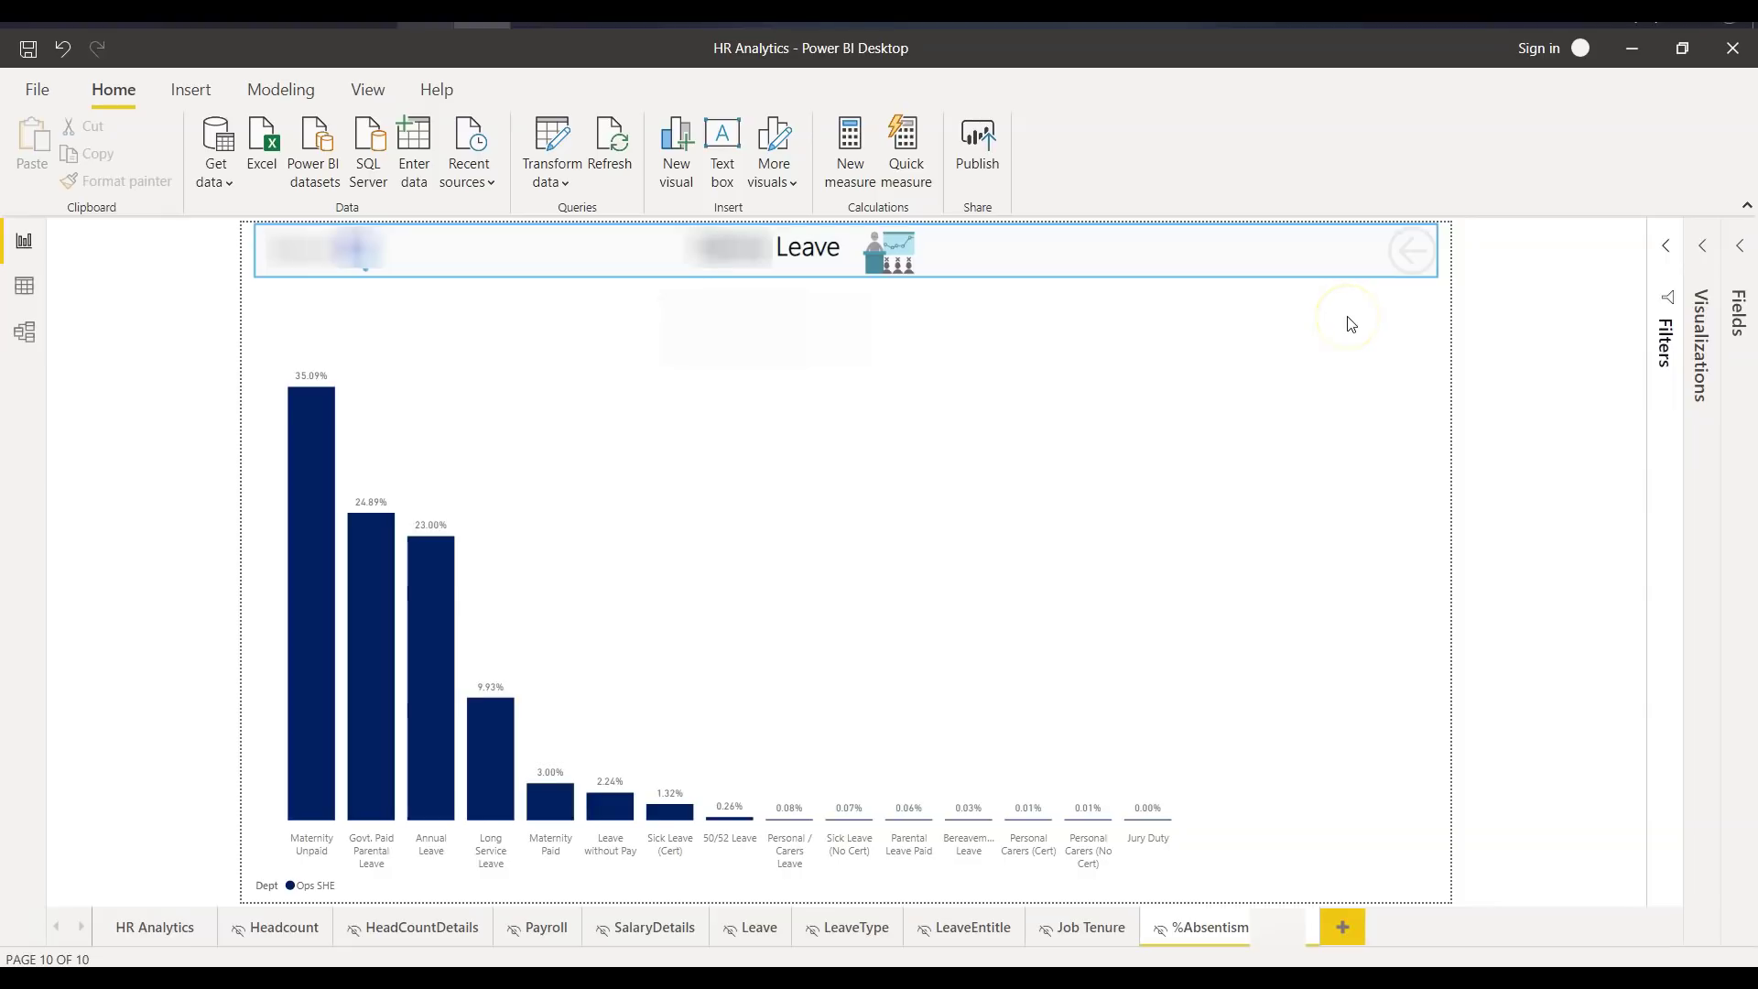
ctrl+click(1420, 266)
ctrl+click(1420, 267)
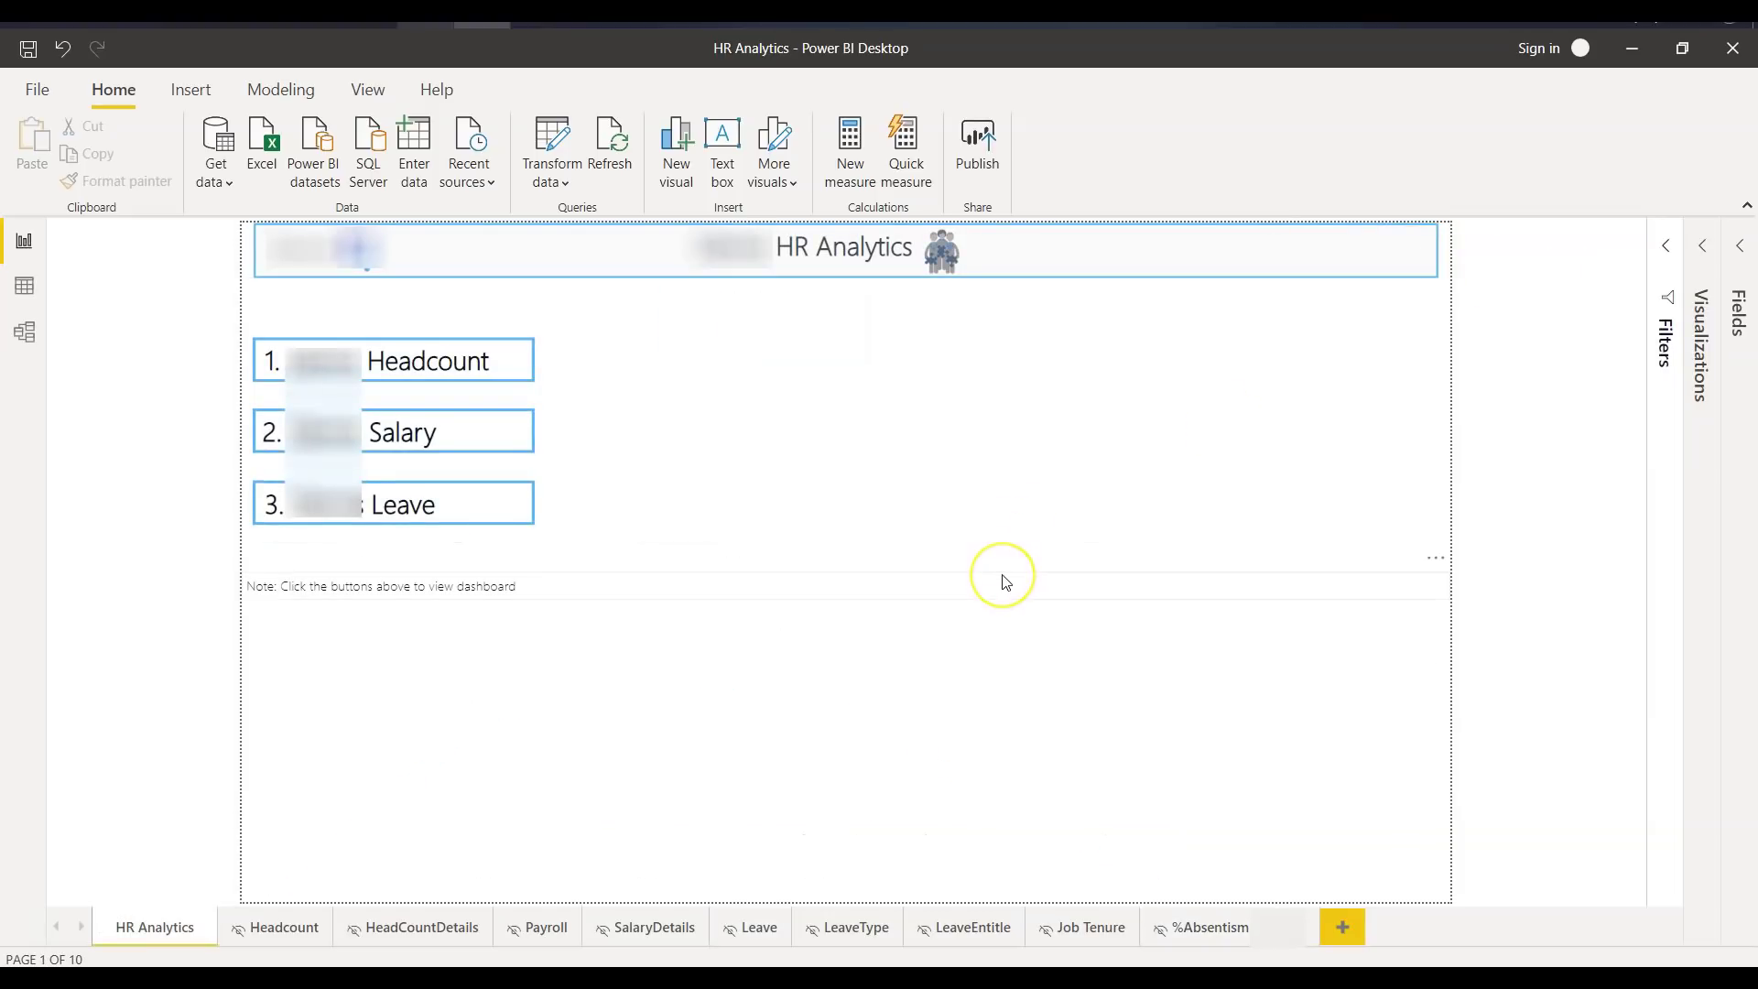
click(991, 751)
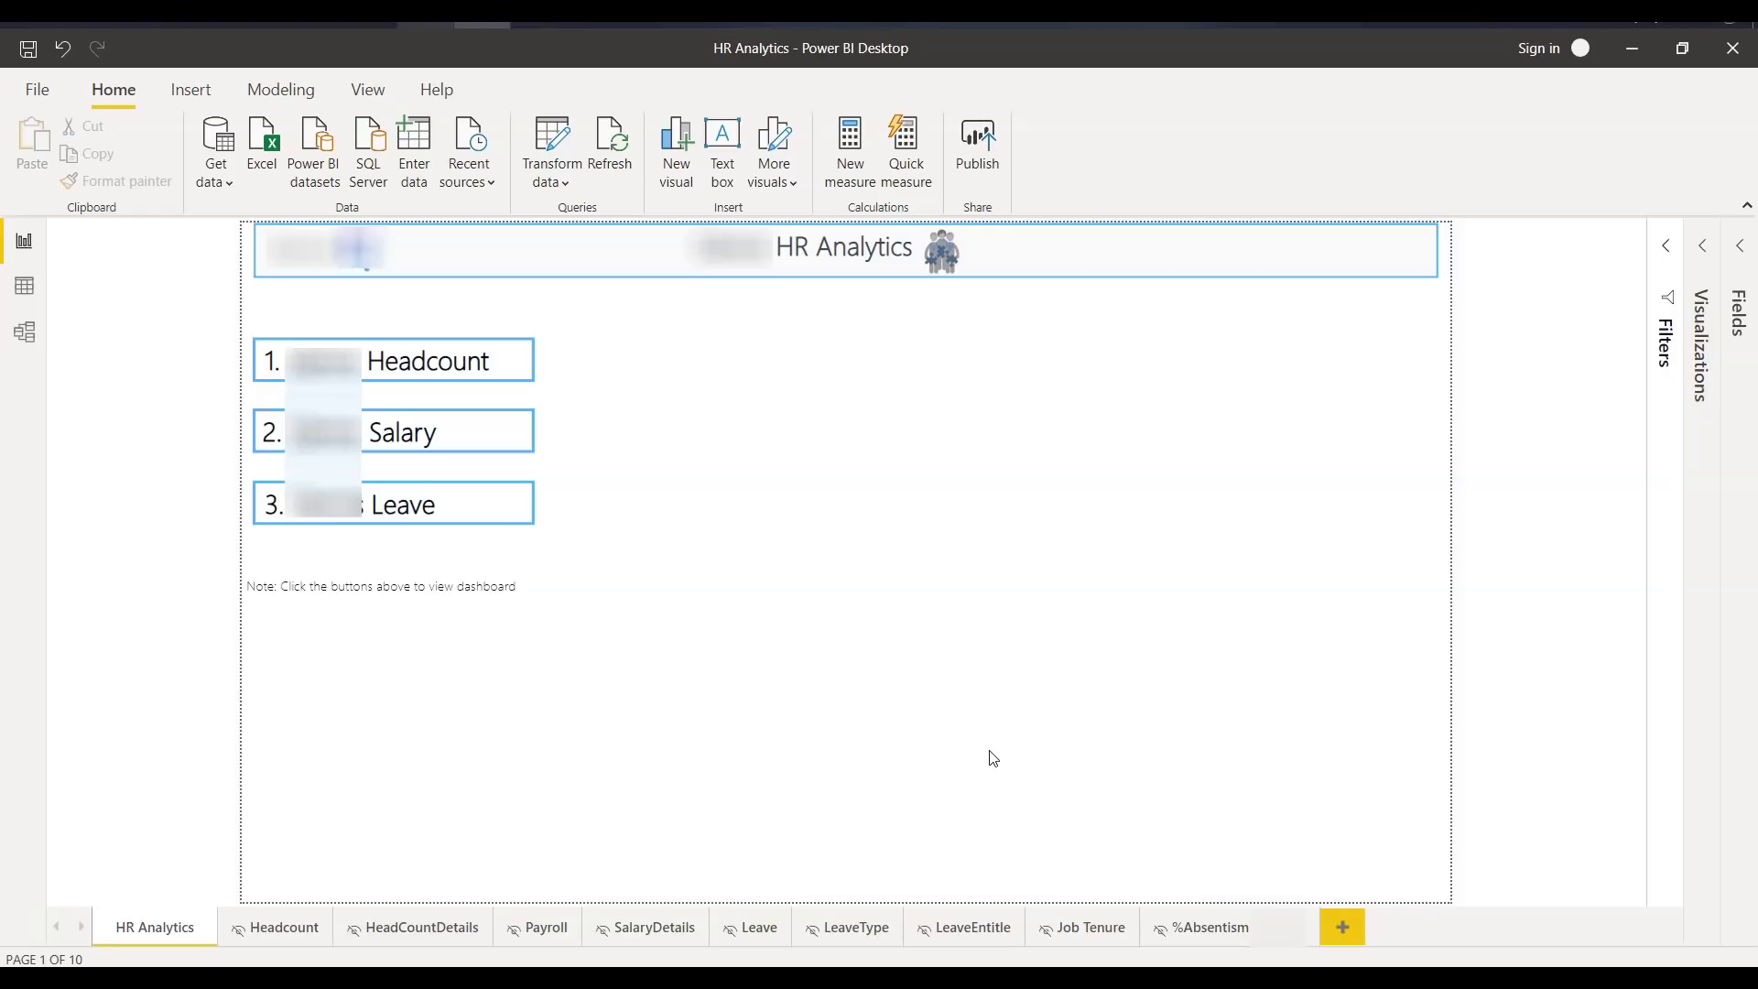
click(990, 751)
click(991, 740)
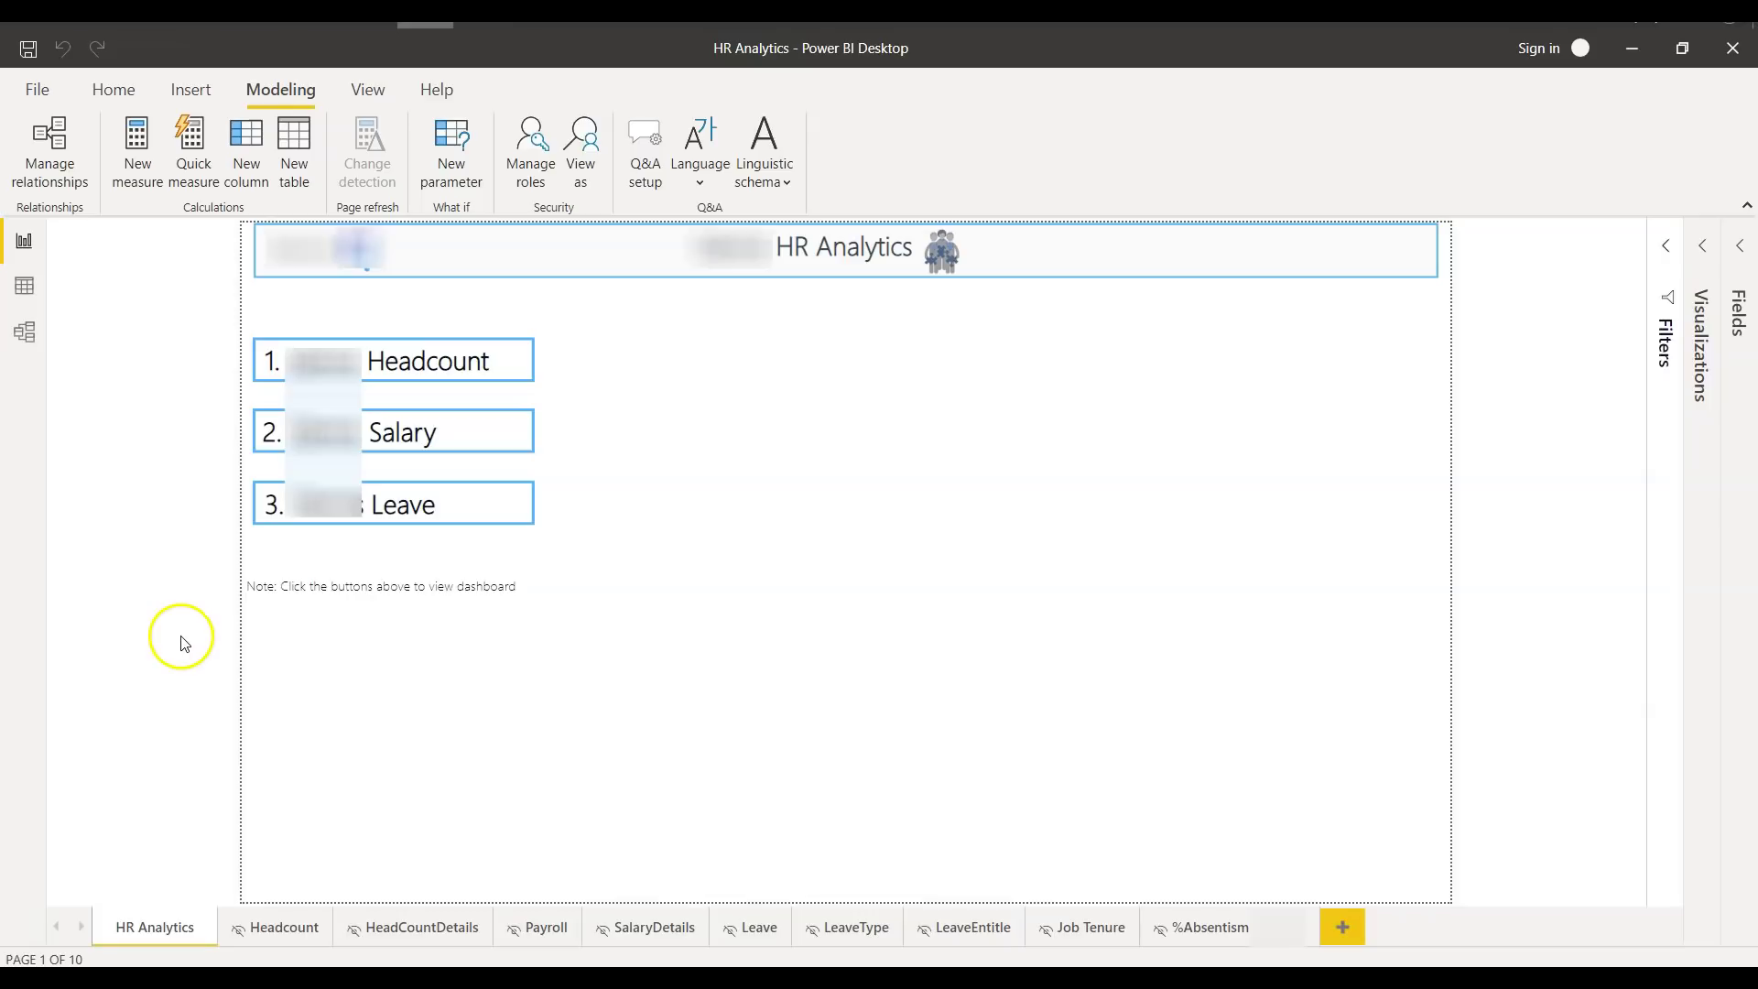
Step: Open the security role manager, look through the AllData and DataSecurtiy roles, and show DataSecurtiy's filter on the DataSecurity table
click(544, 171)
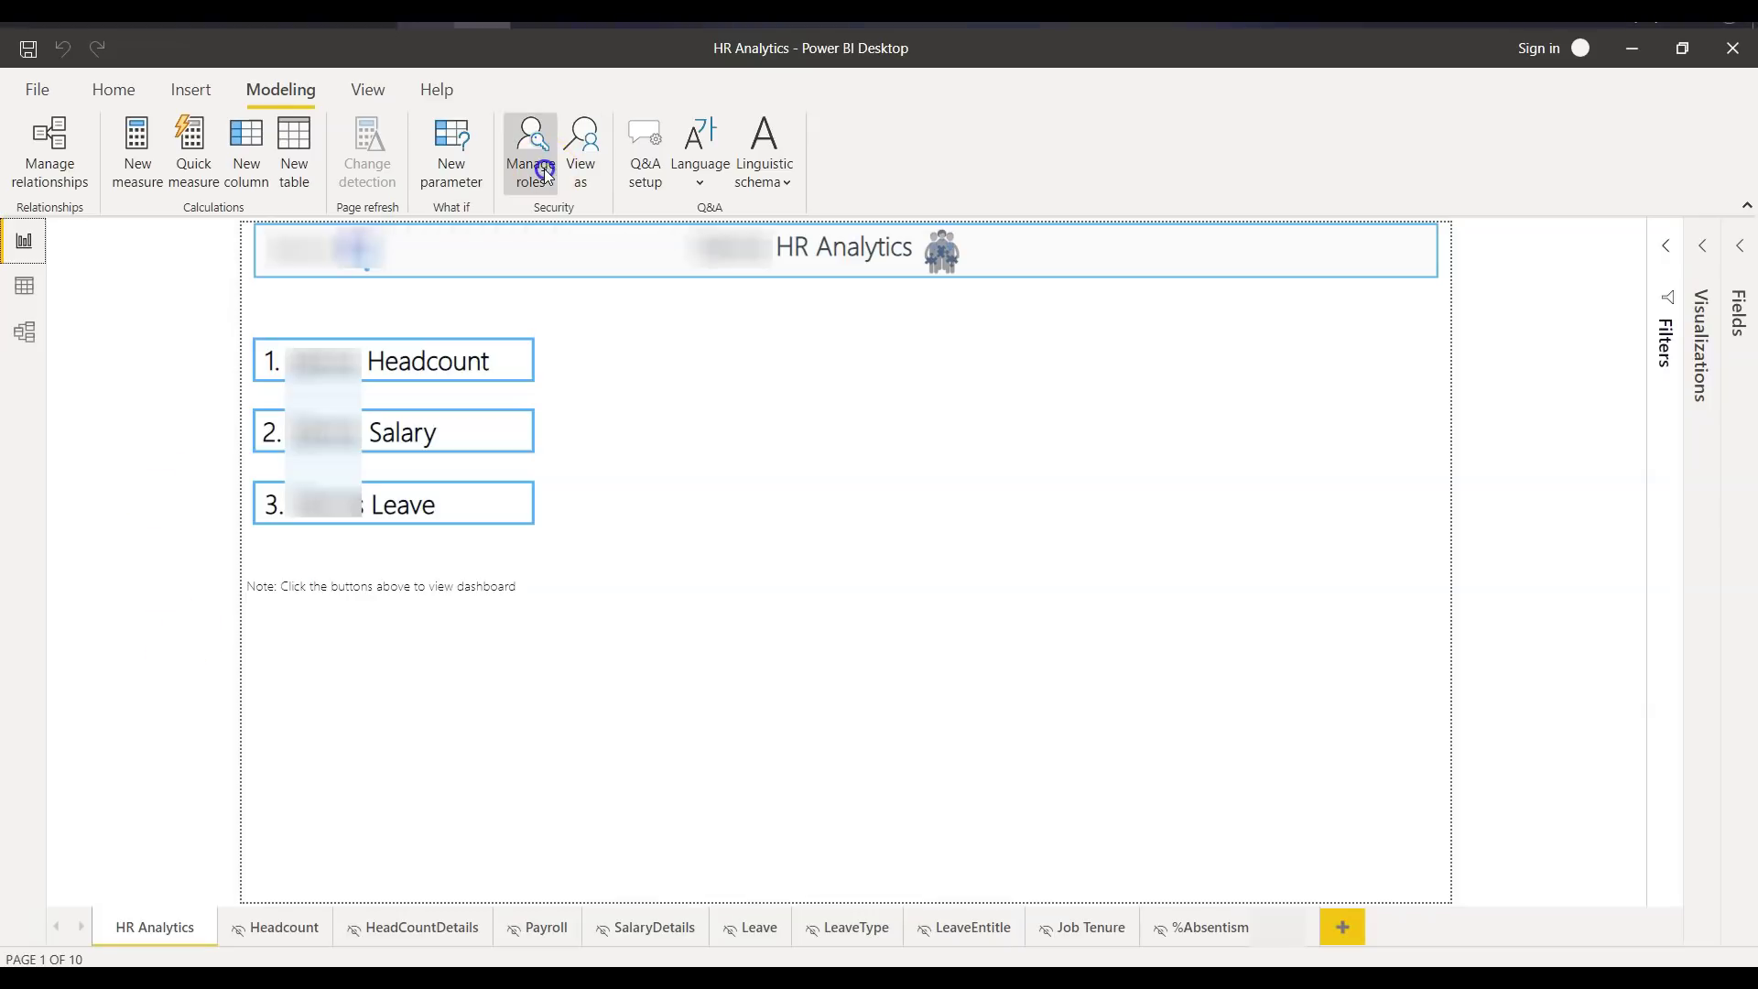
click(398, 324)
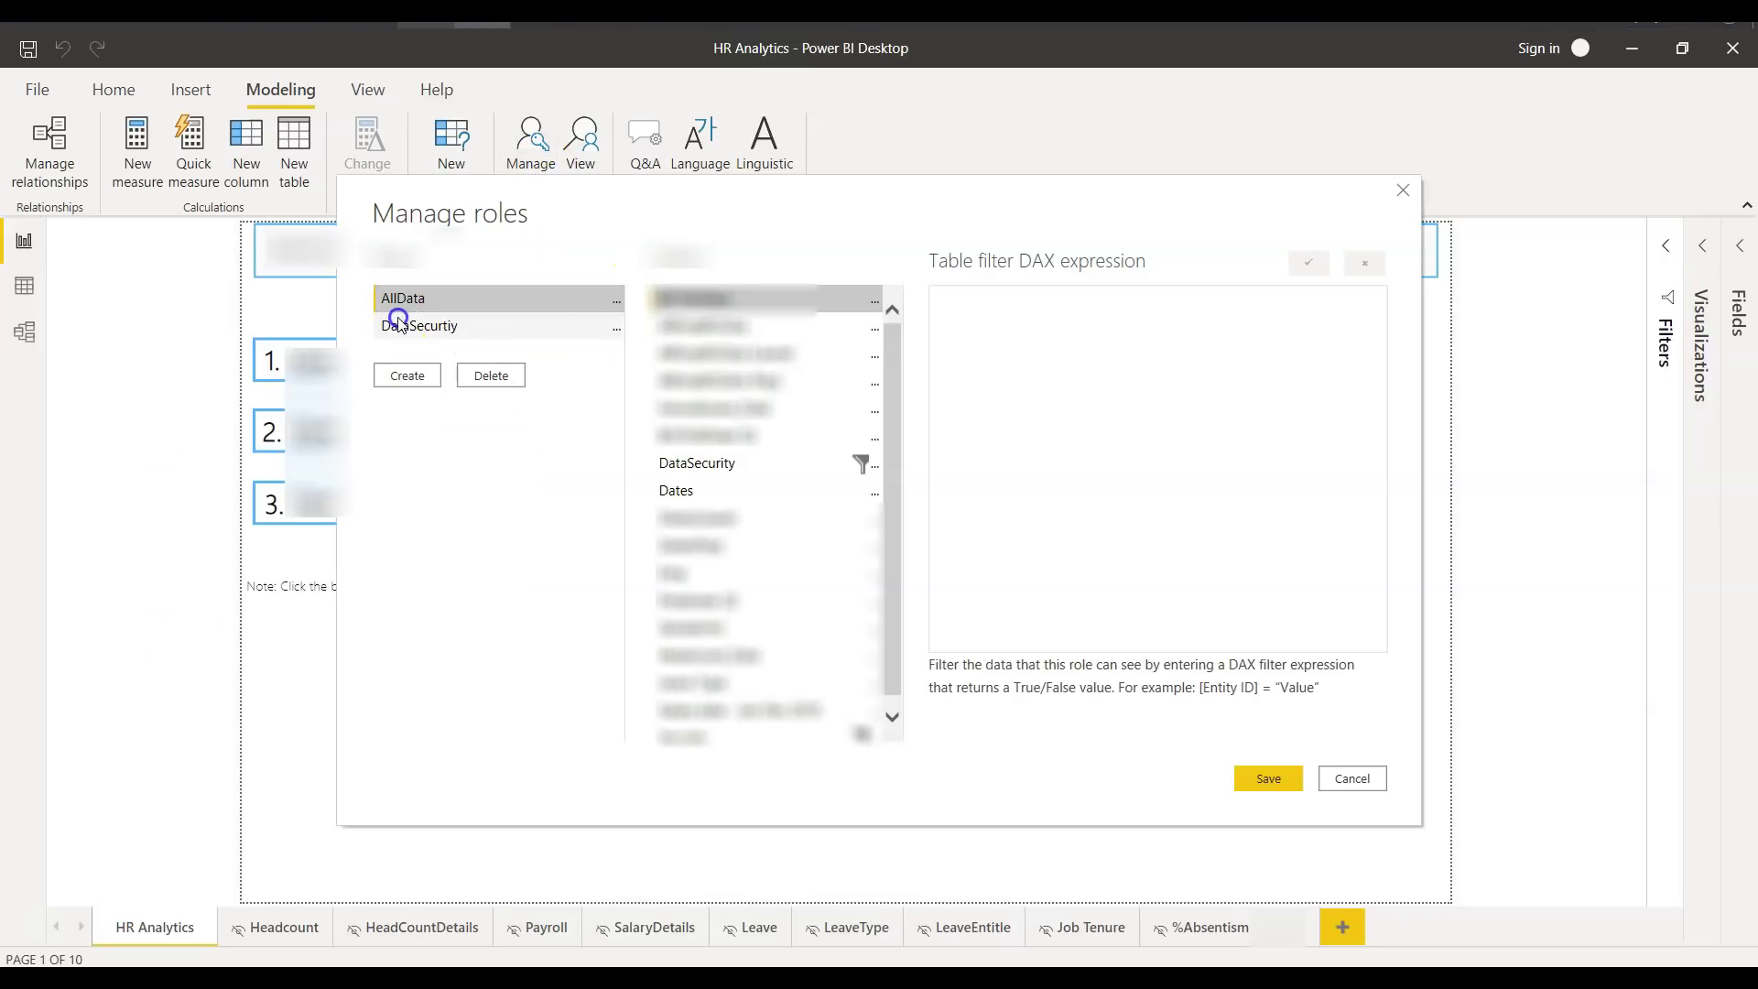
click(392, 295)
click(425, 307)
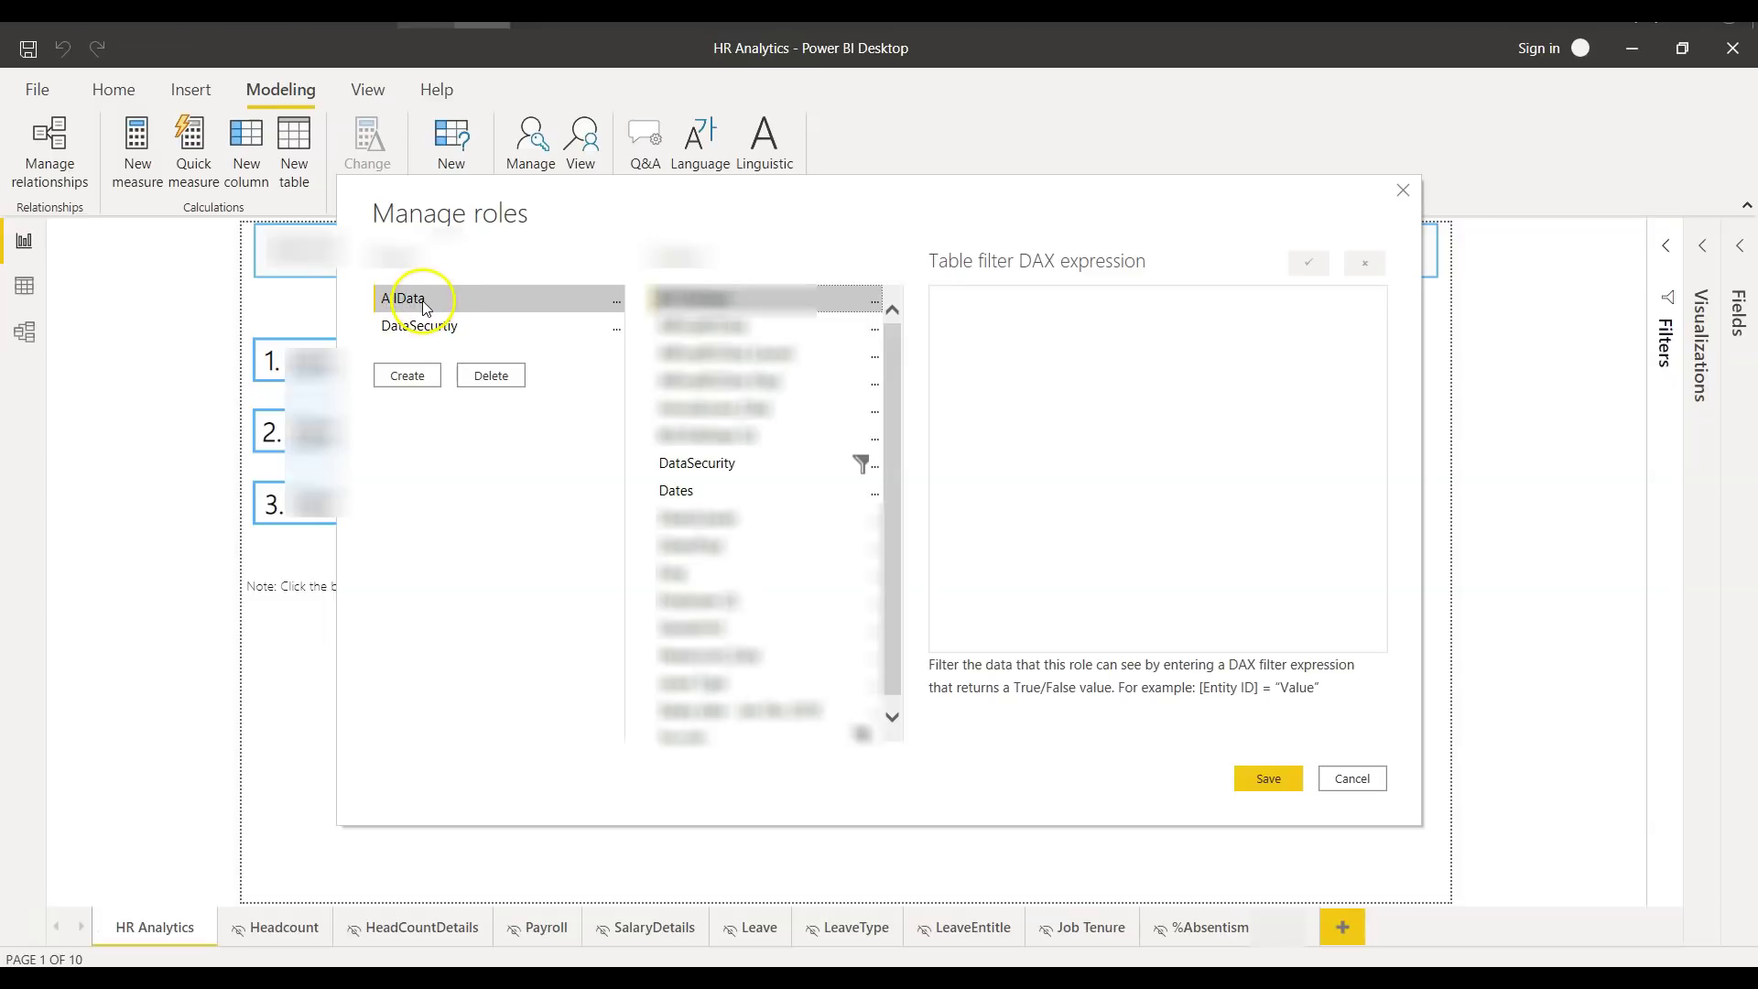
click(408, 328)
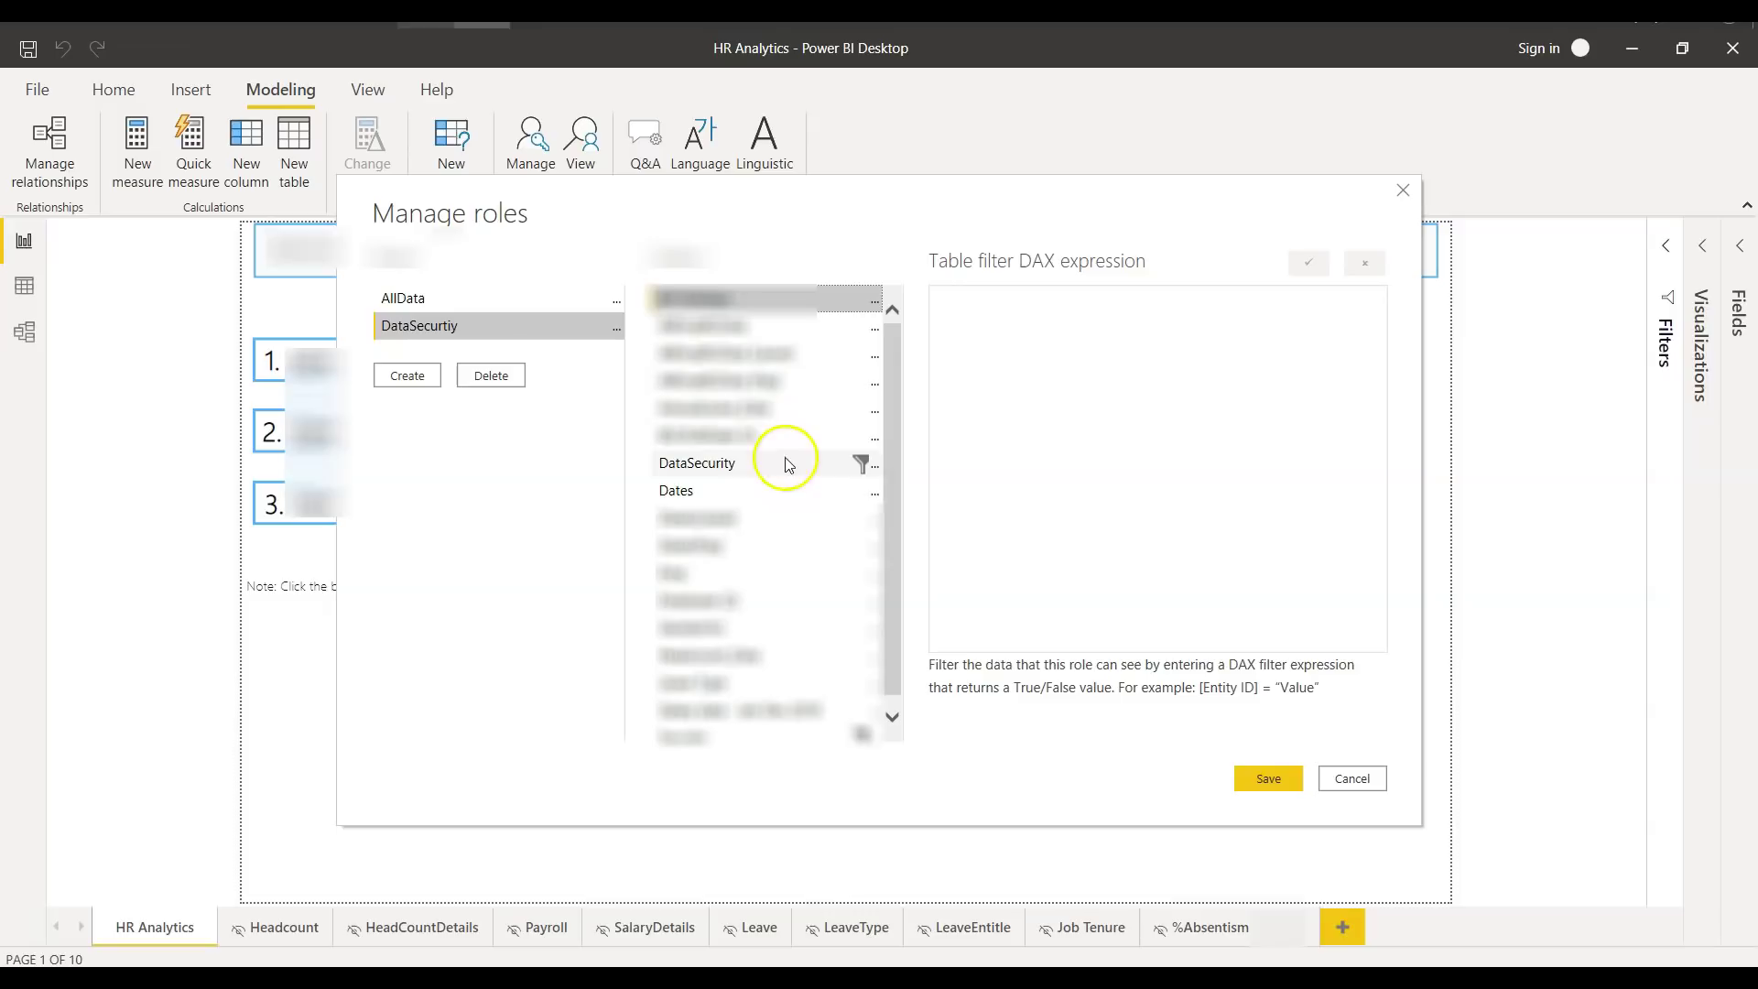
click(738, 464)
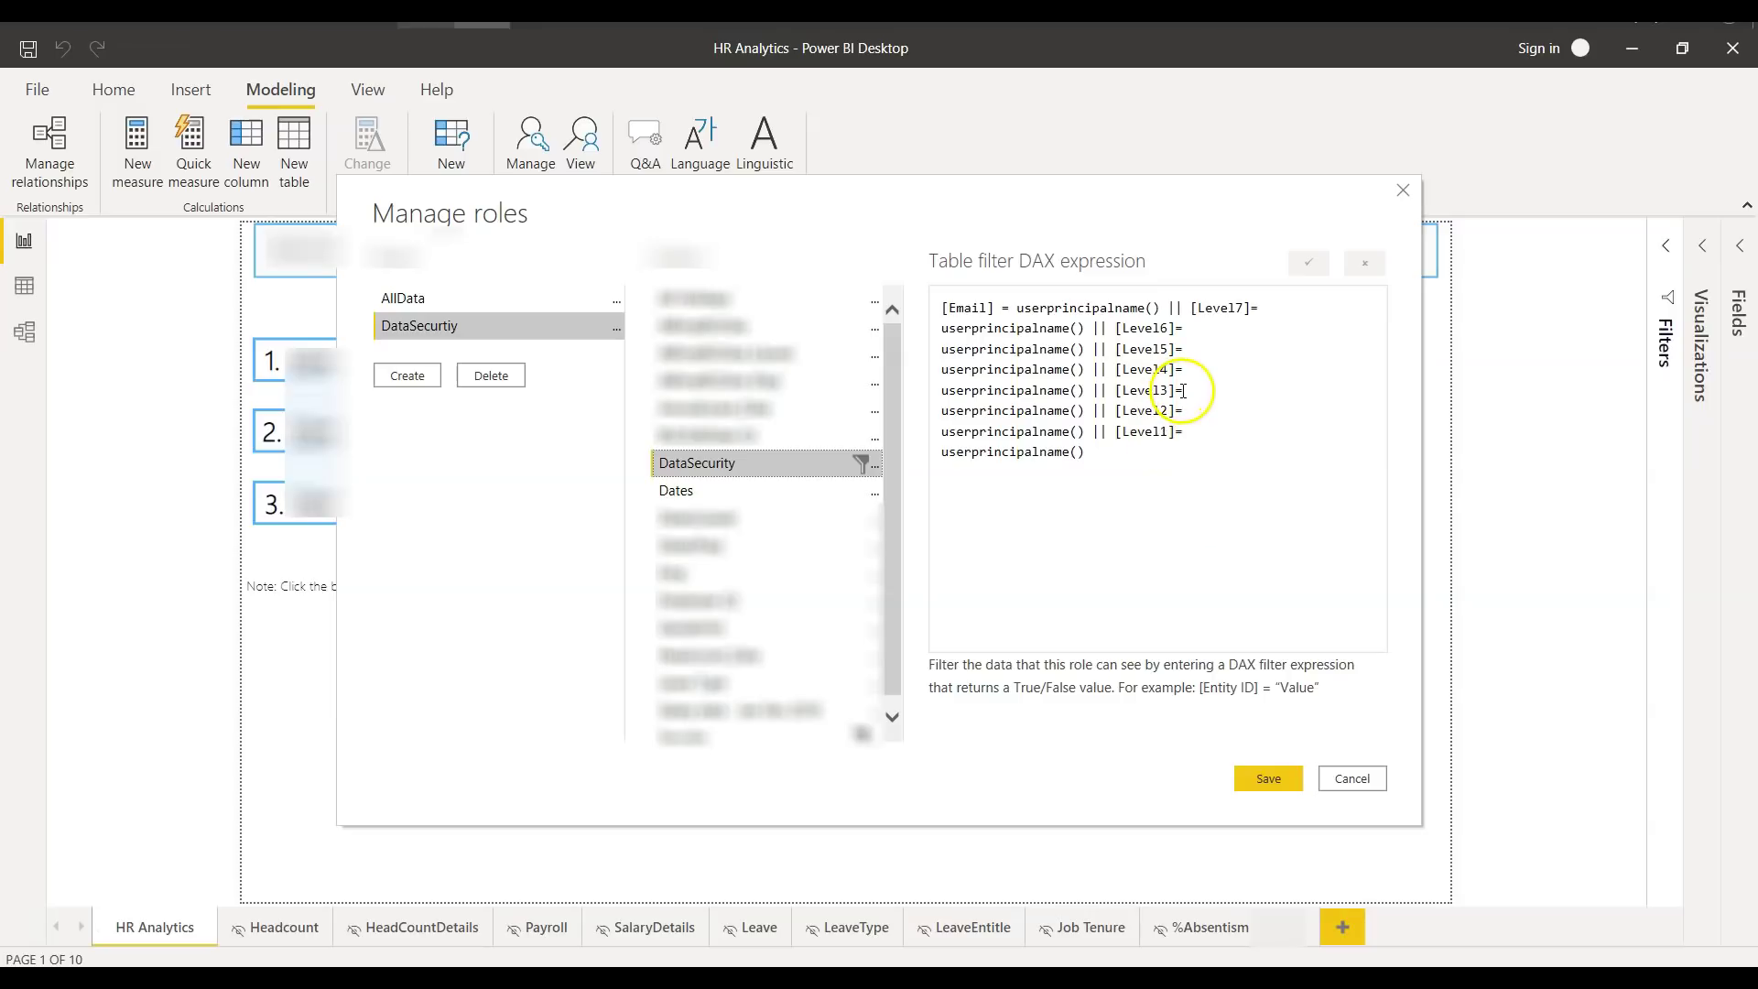
Step: Examine the userprincipalname() conditions in the DataSecurity filter expression and close the role manager without saving
drag(1183, 391, 980, 391)
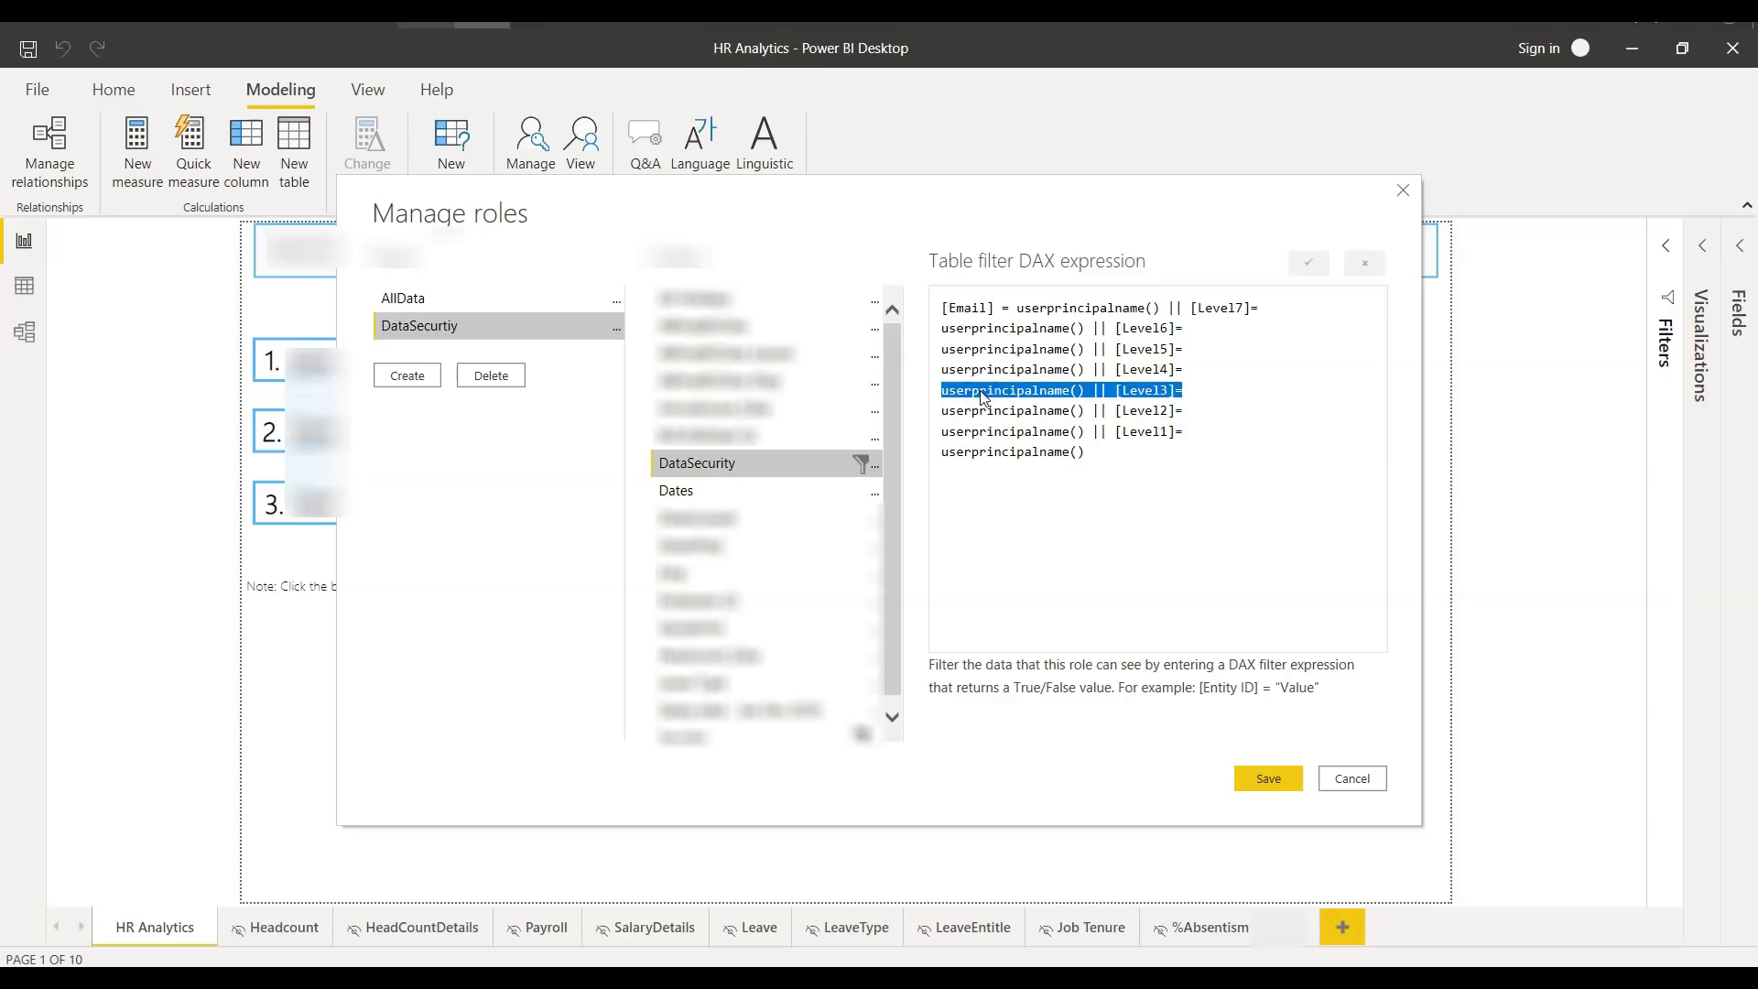
click(1156, 394)
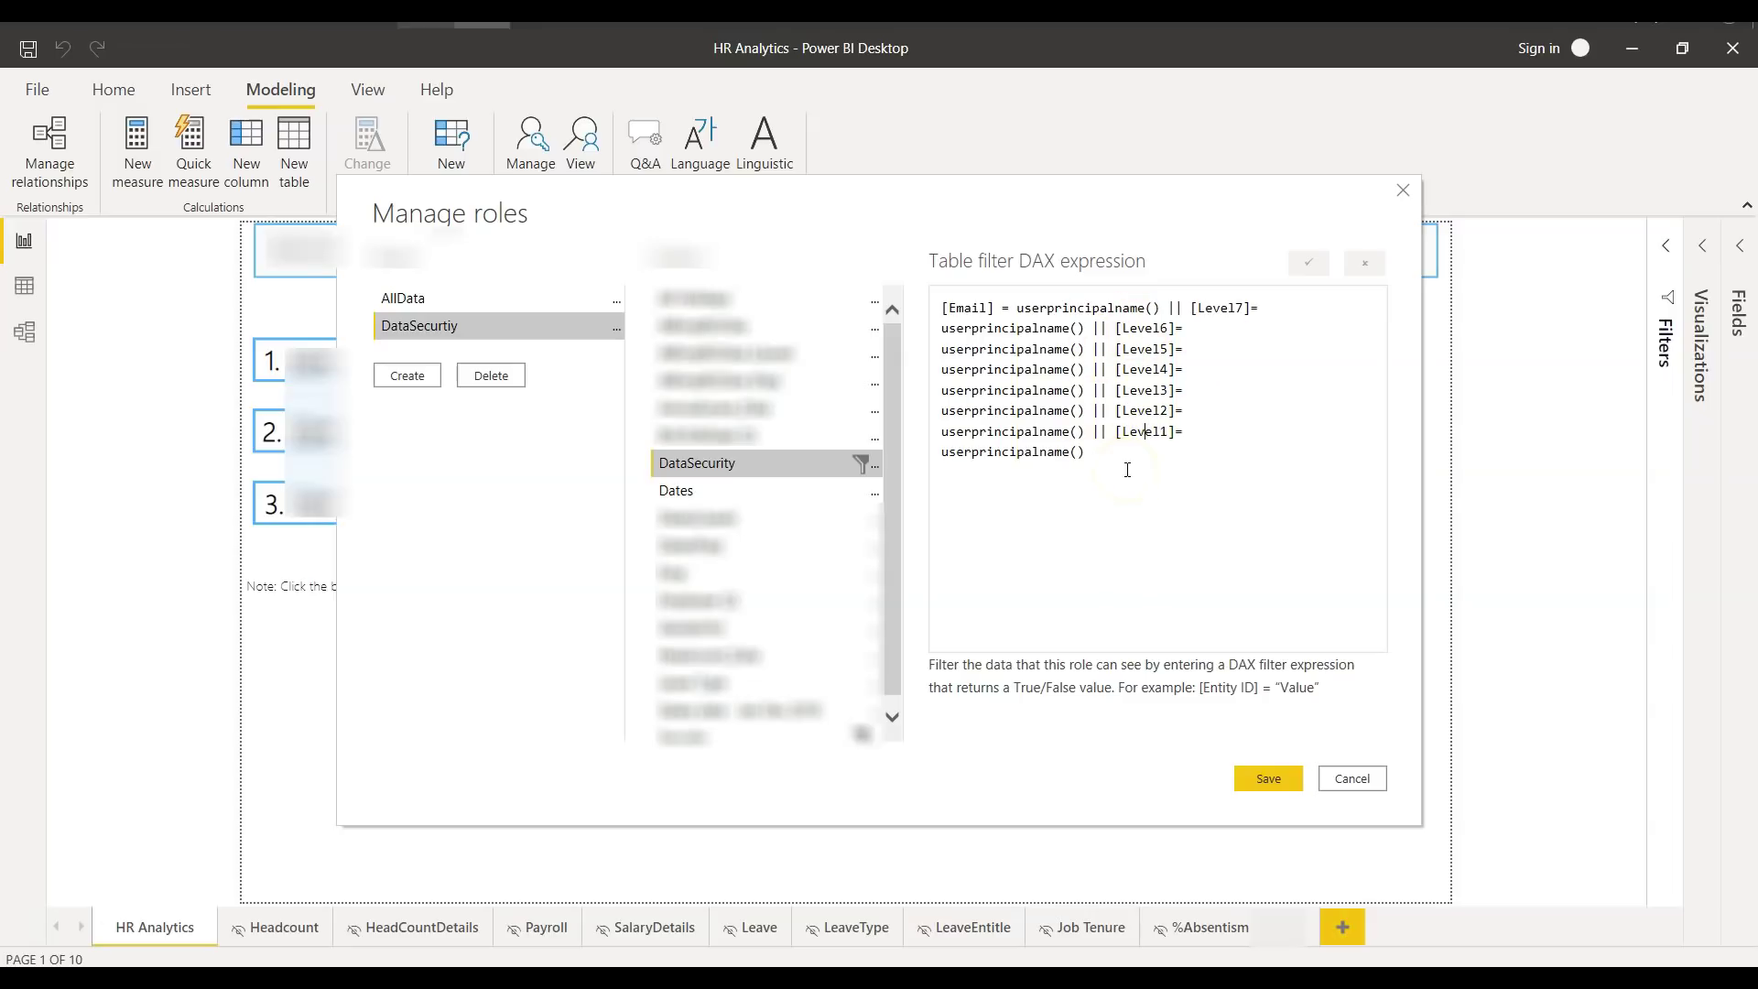
drag(1088, 451, 927, 451)
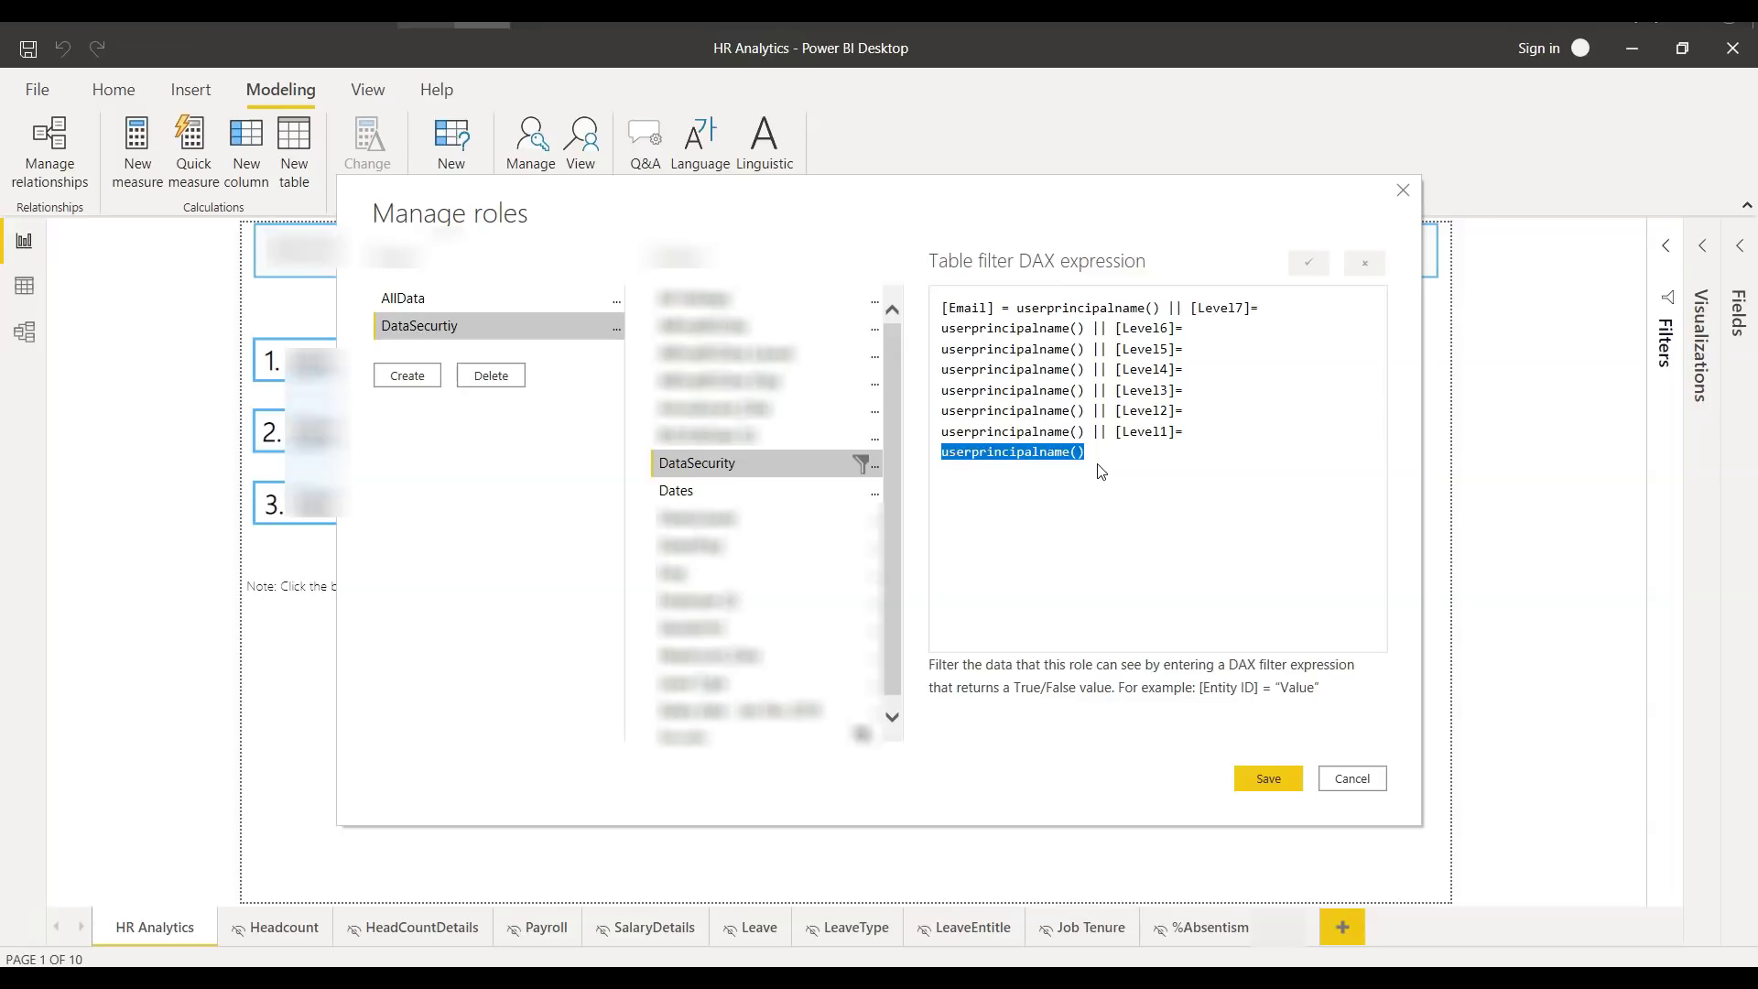
click(1353, 779)
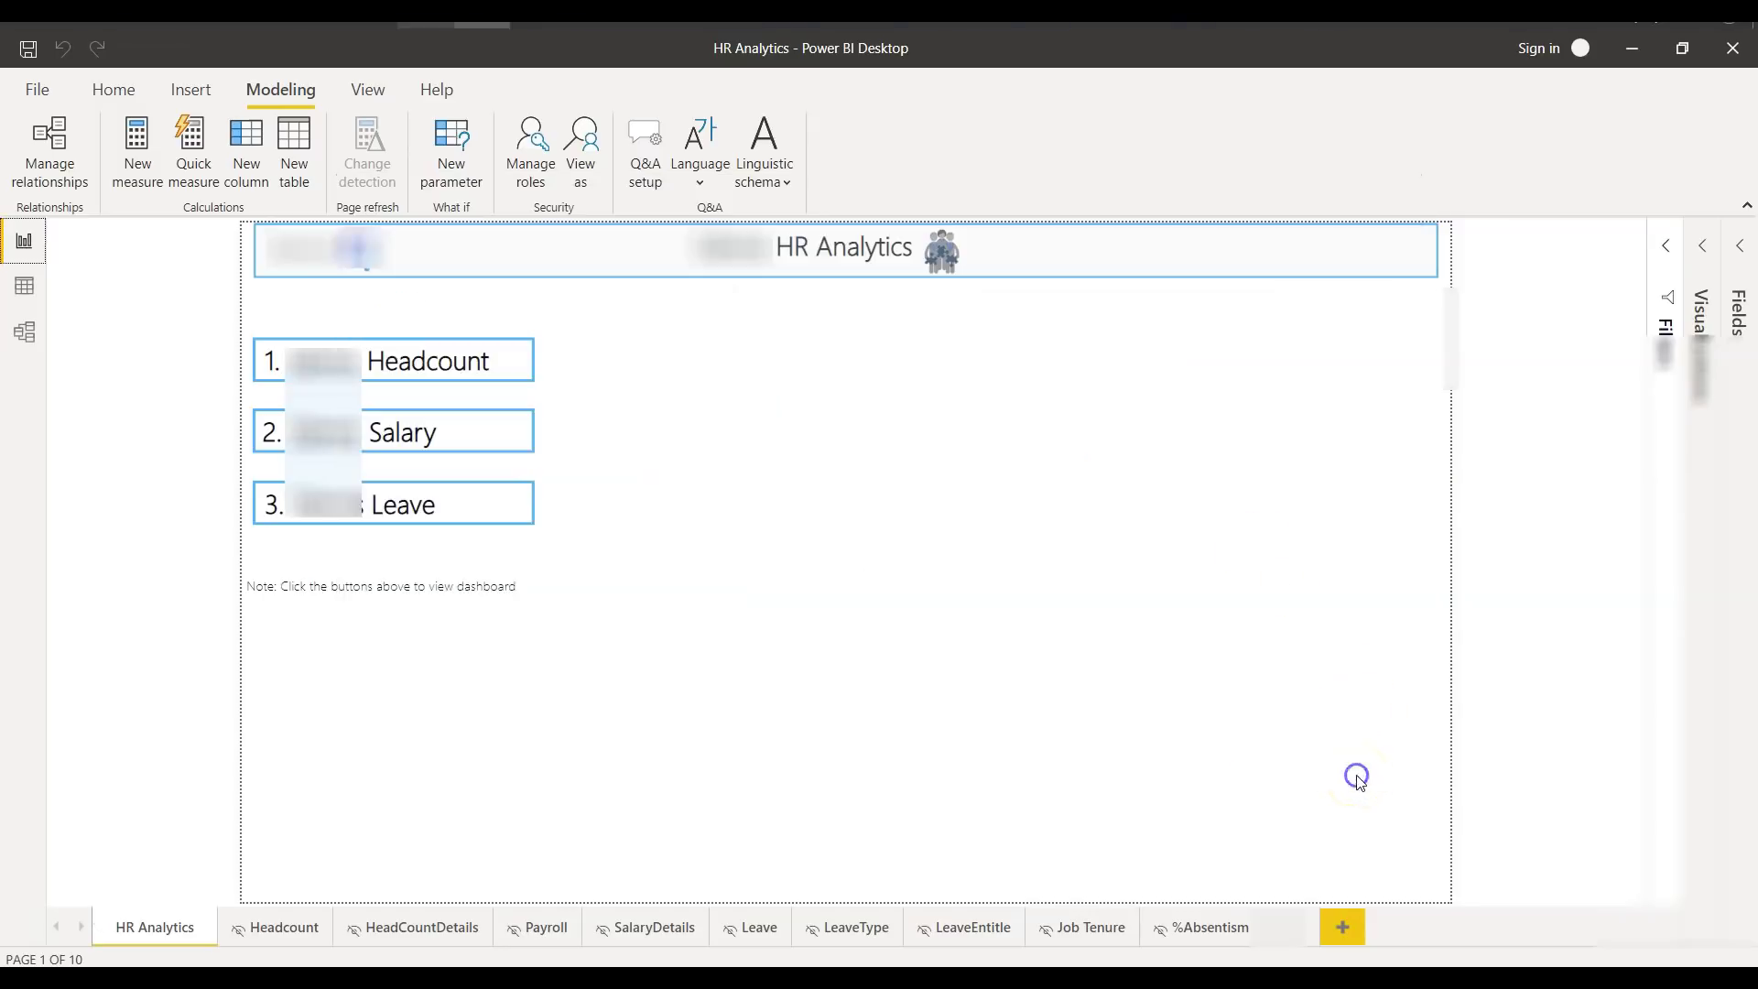
Step: View the DataSecurity table's data and examine the formula of its HierarchyLvl column
click(24, 292)
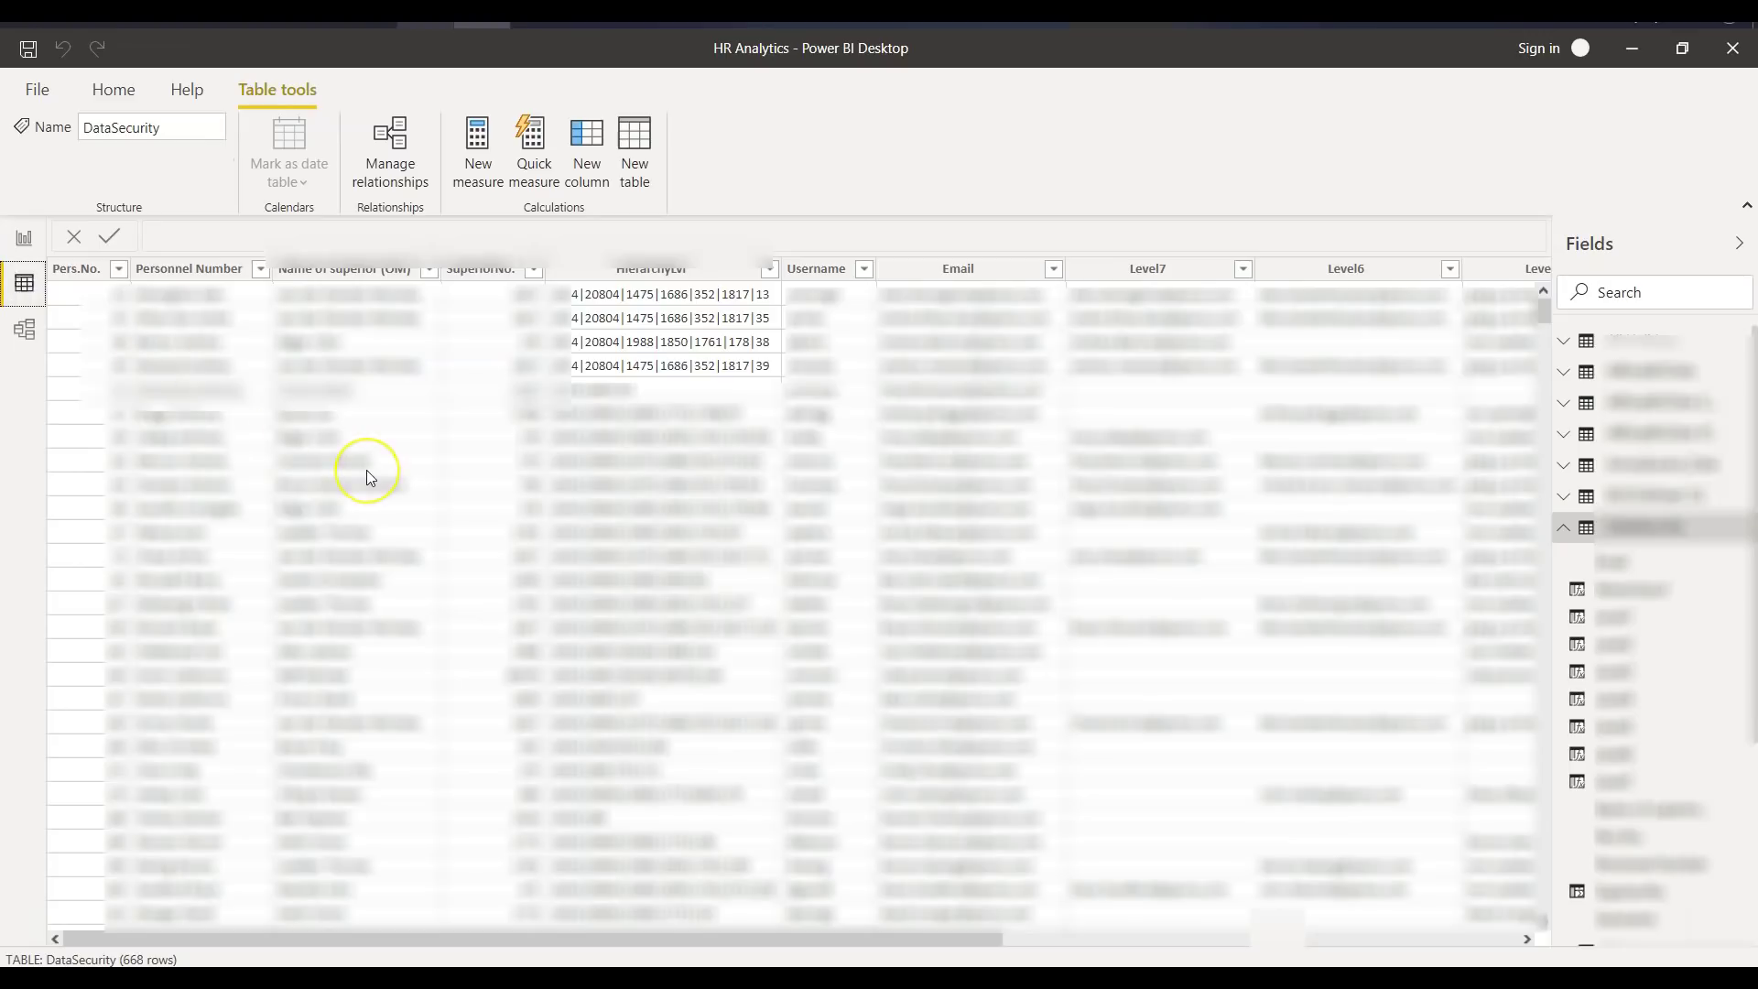
click(1565, 532)
click(660, 272)
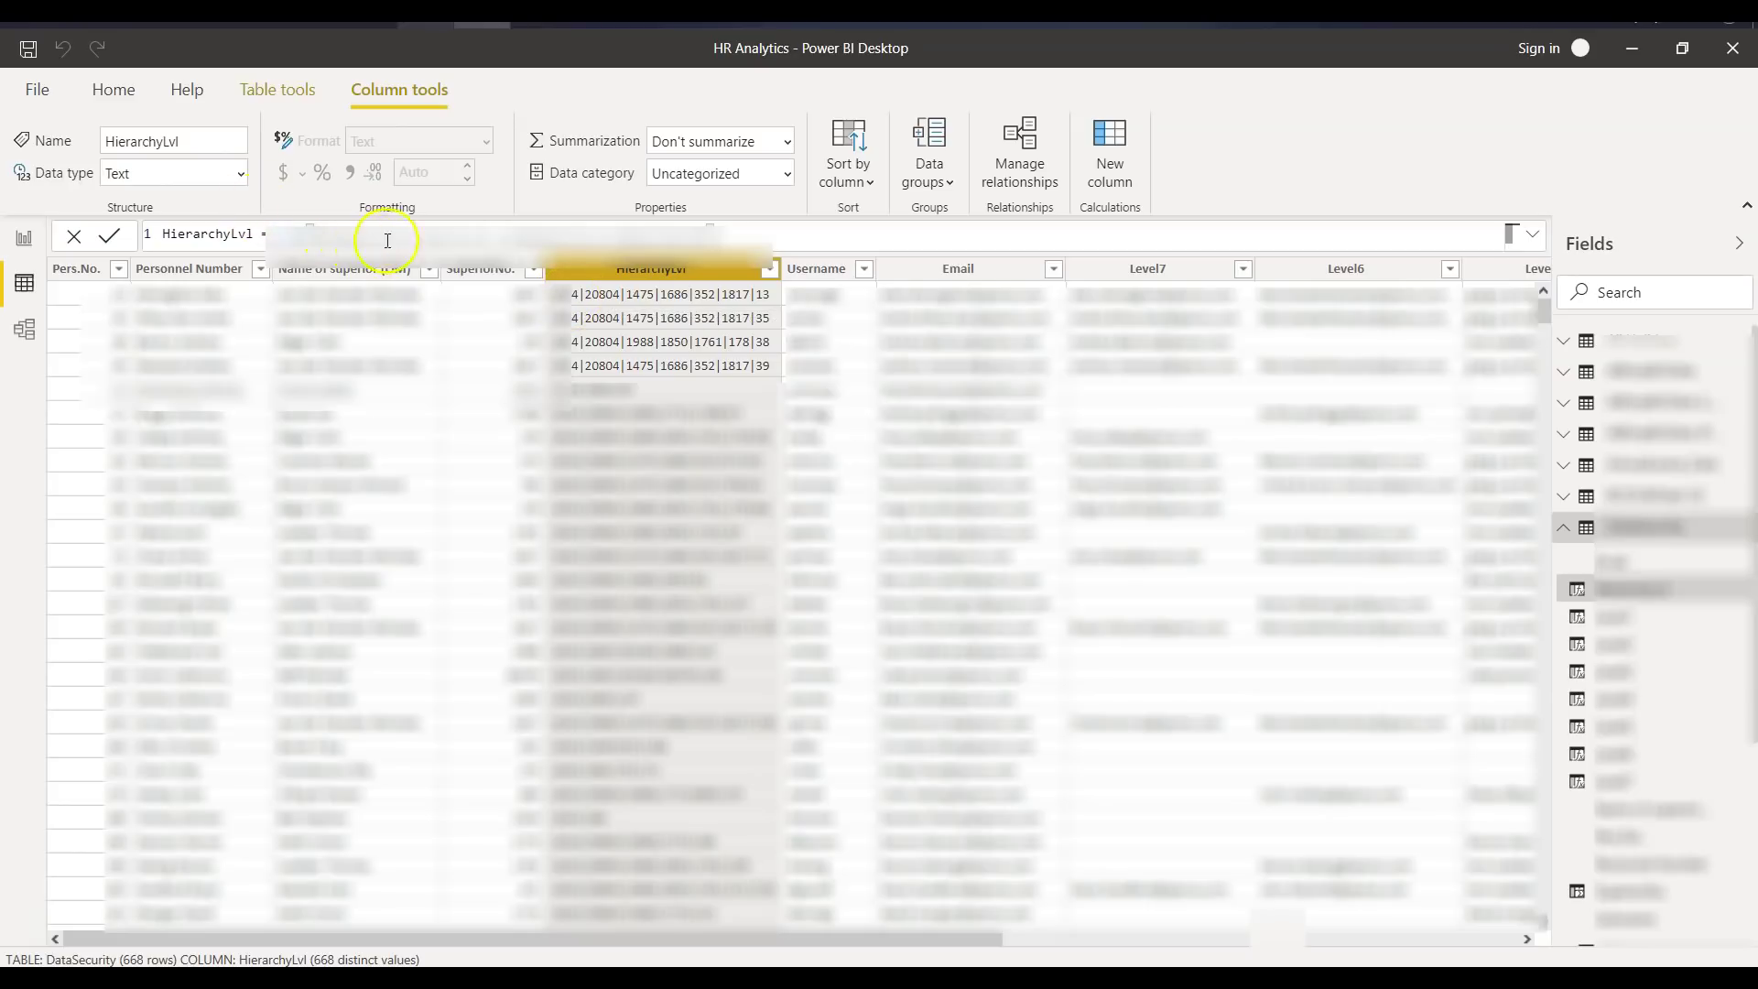
click(566, 236)
click(657, 240)
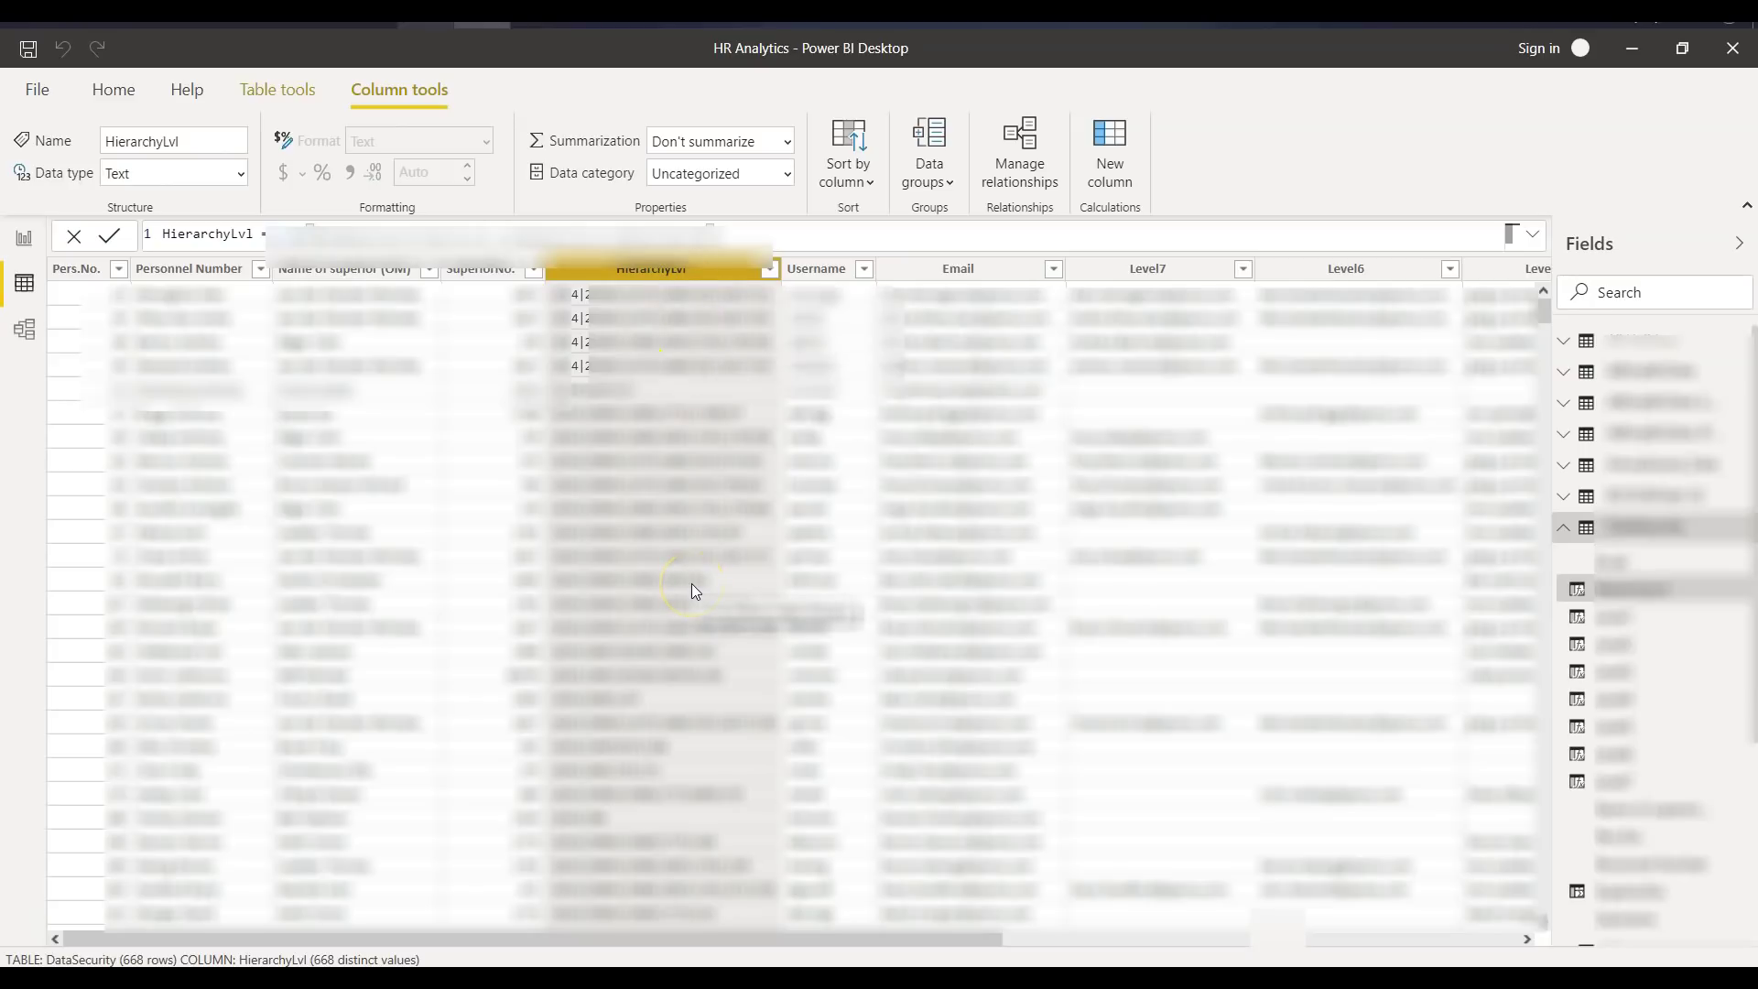
Step: Examine the Level7 column's formula against the HierarchyLvl values in the DataSecurity table, and return to the report view
drag(970, 937, 1102, 940)
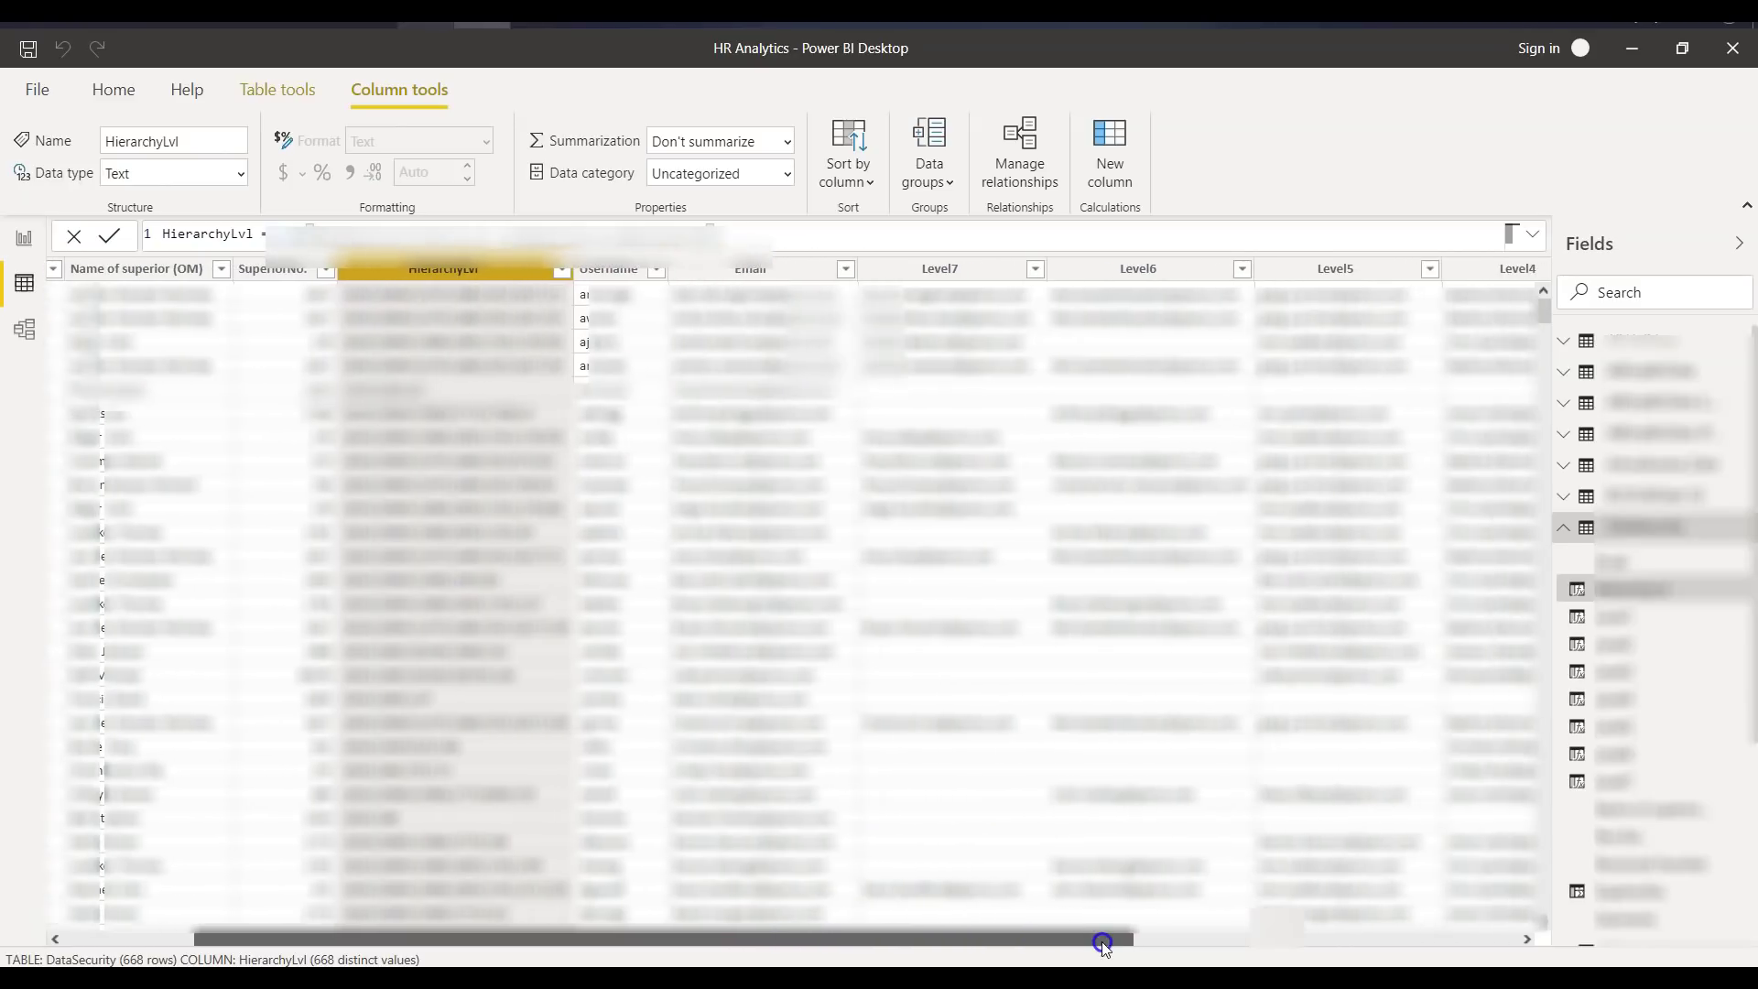
click(950, 270)
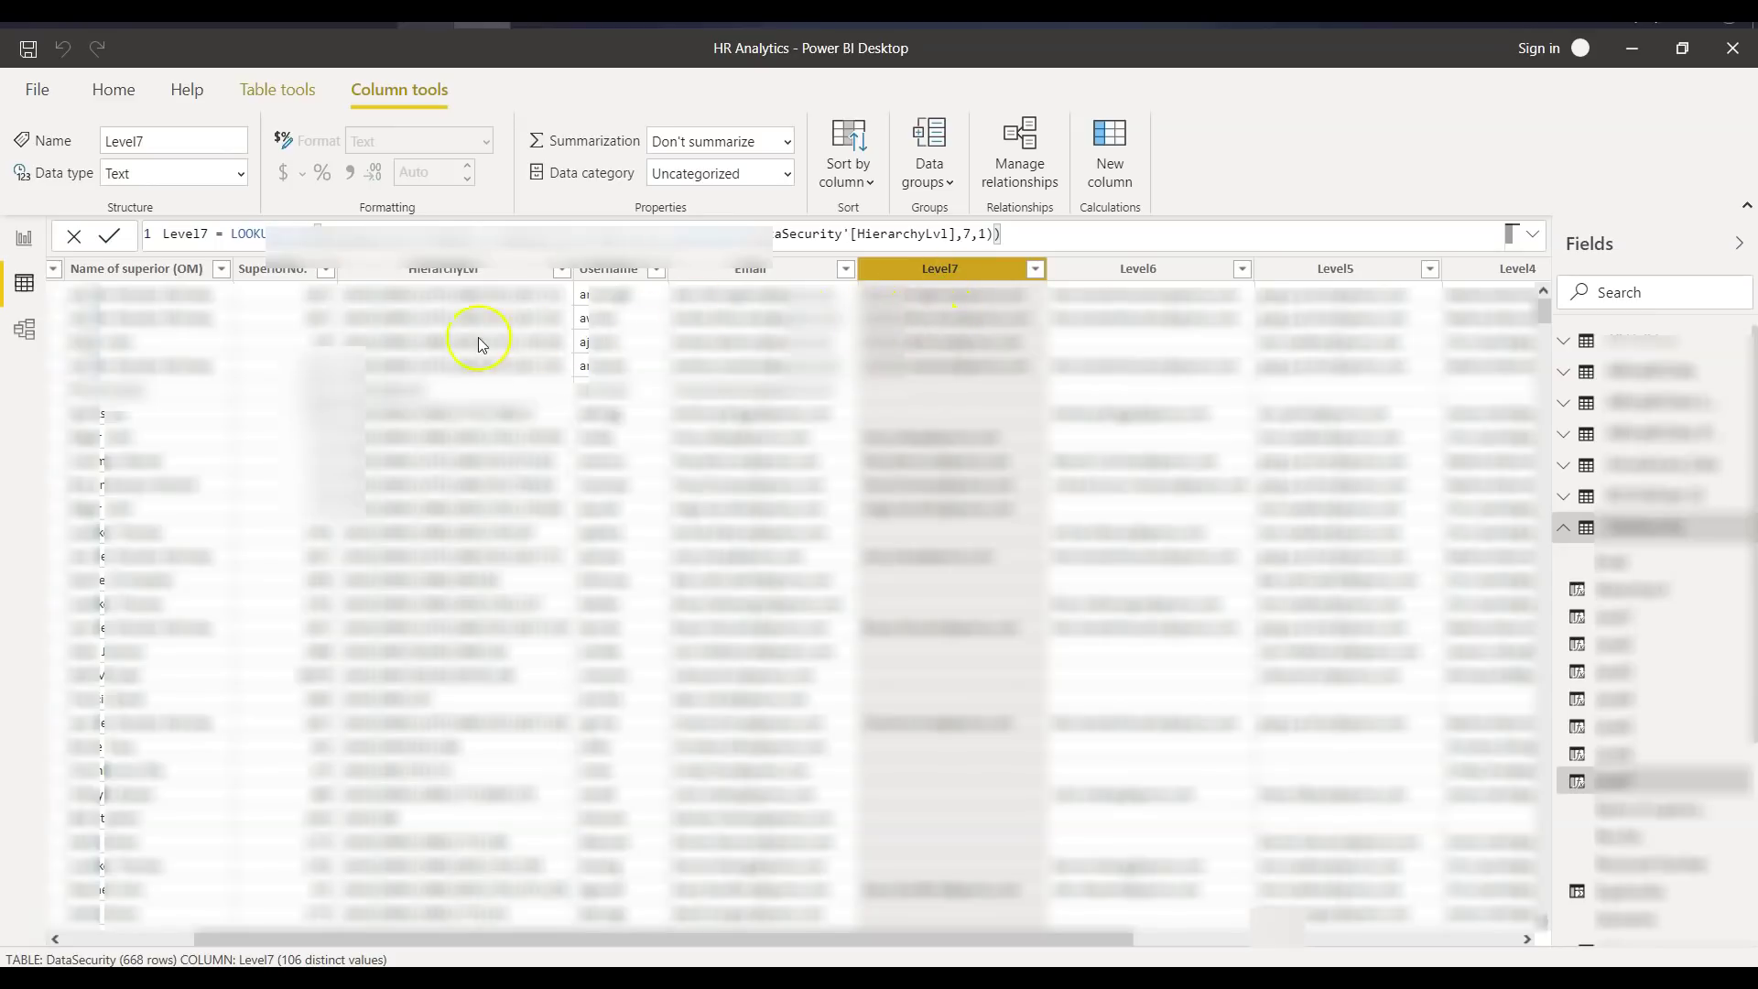
click(398, 315)
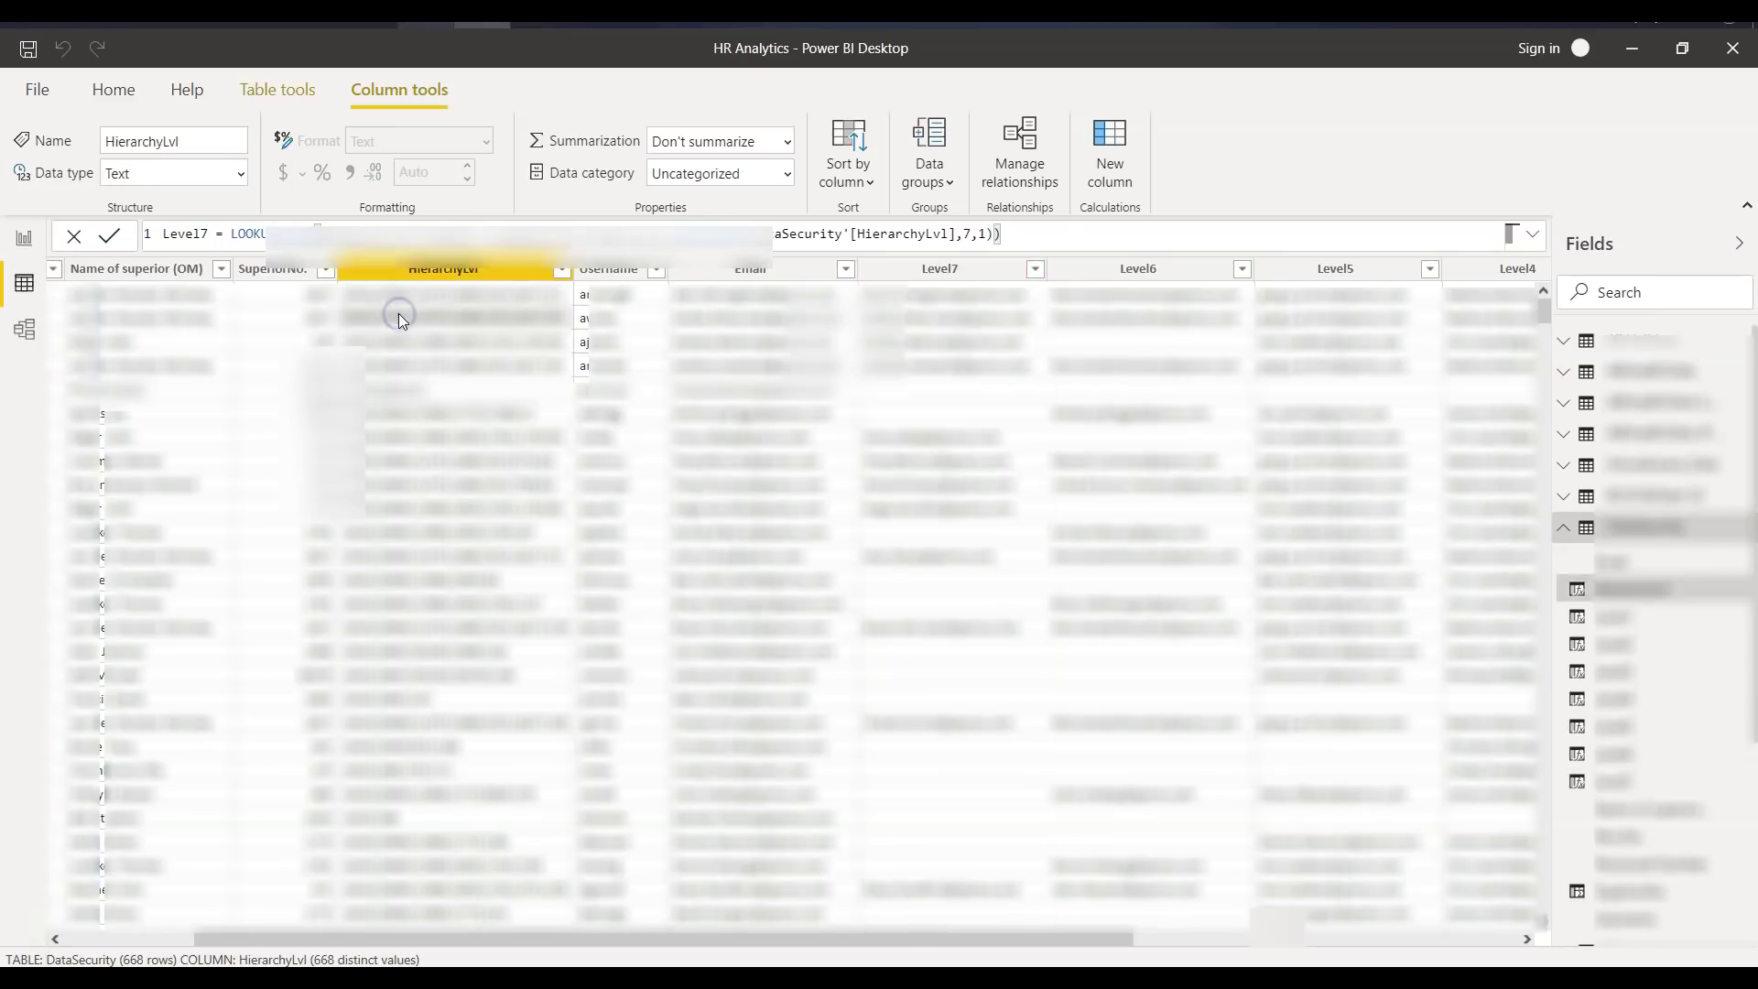
click(20, 242)
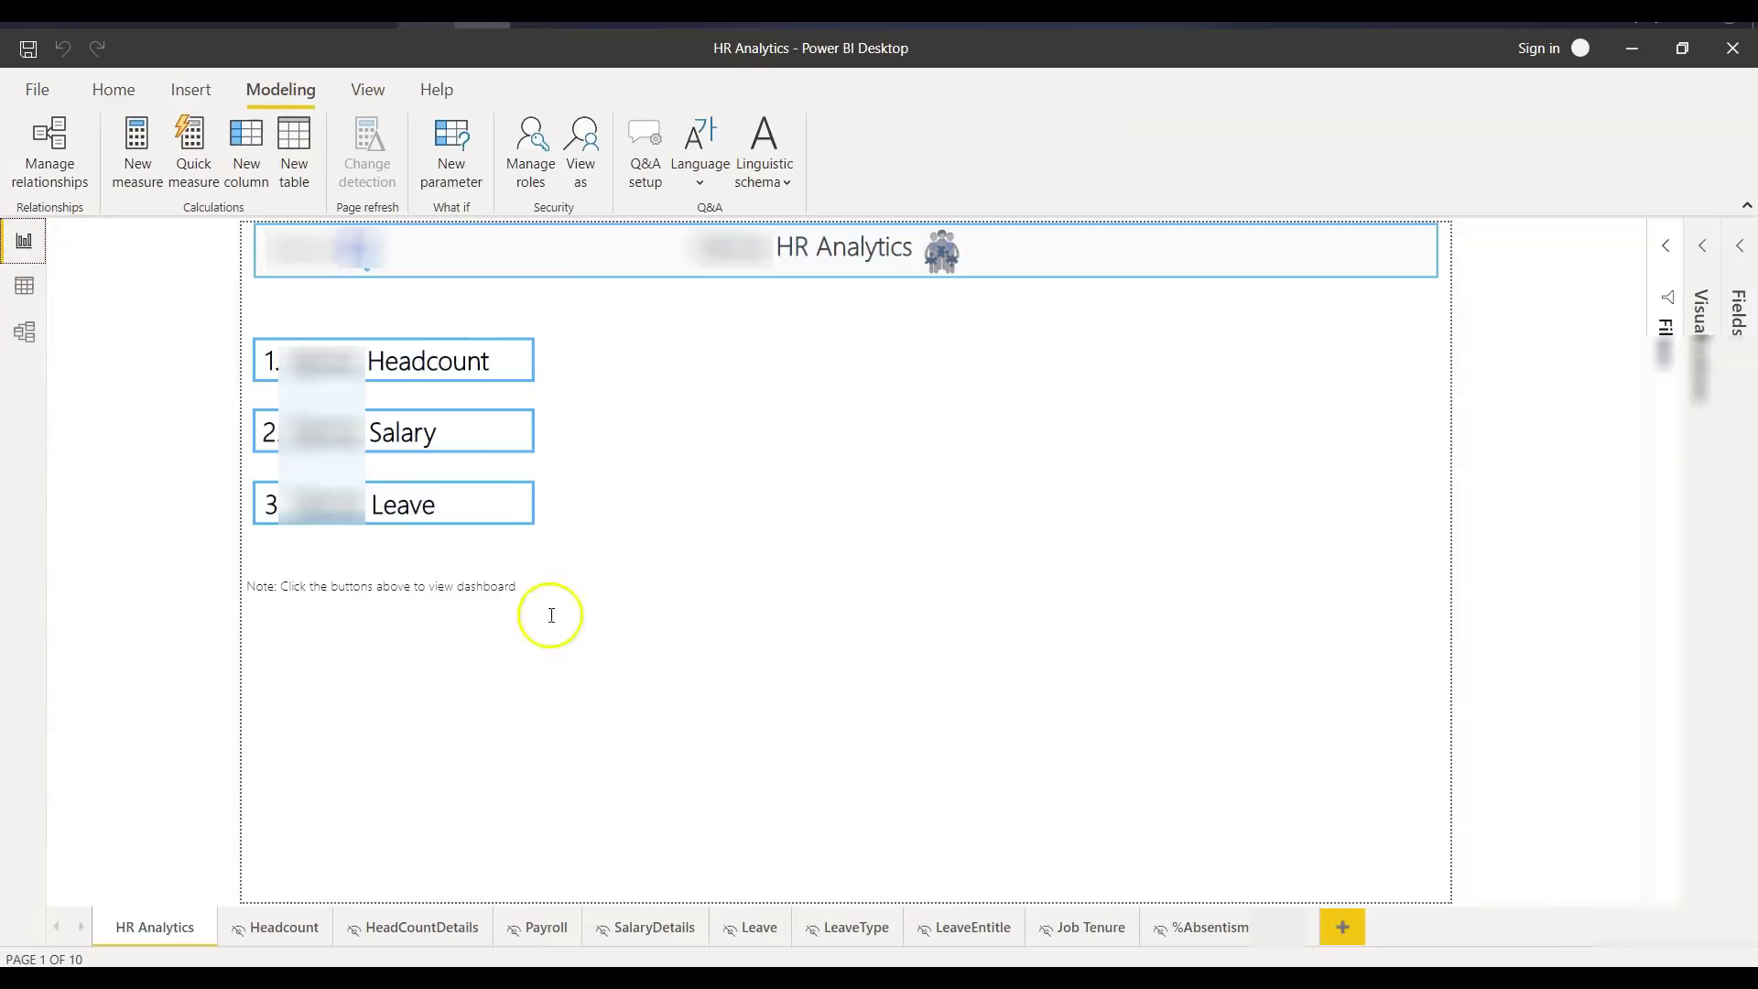